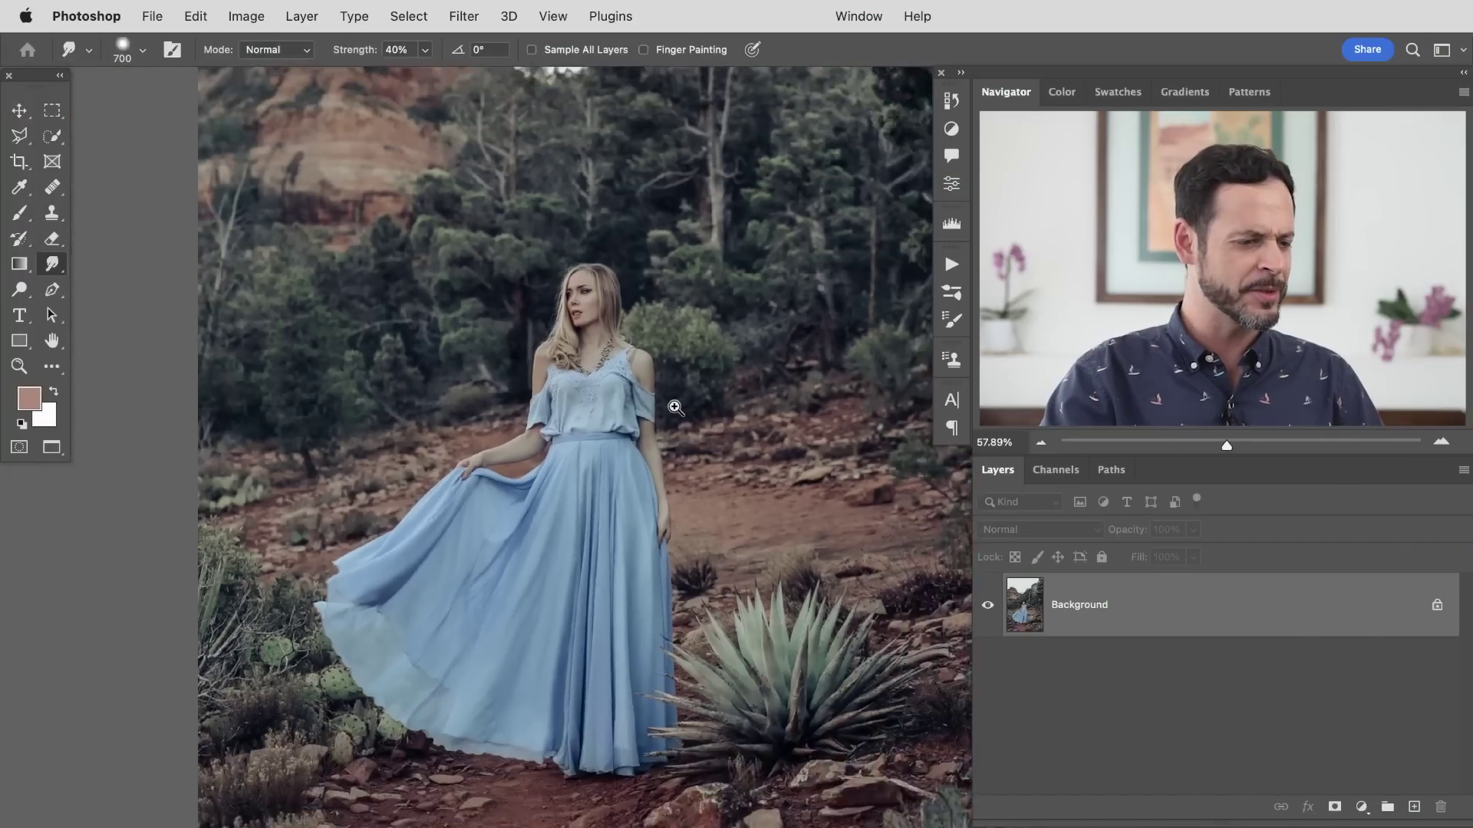
Open Sky Replacement for the desert portrait photo.
left_click_drag(675, 408, 596, 382)
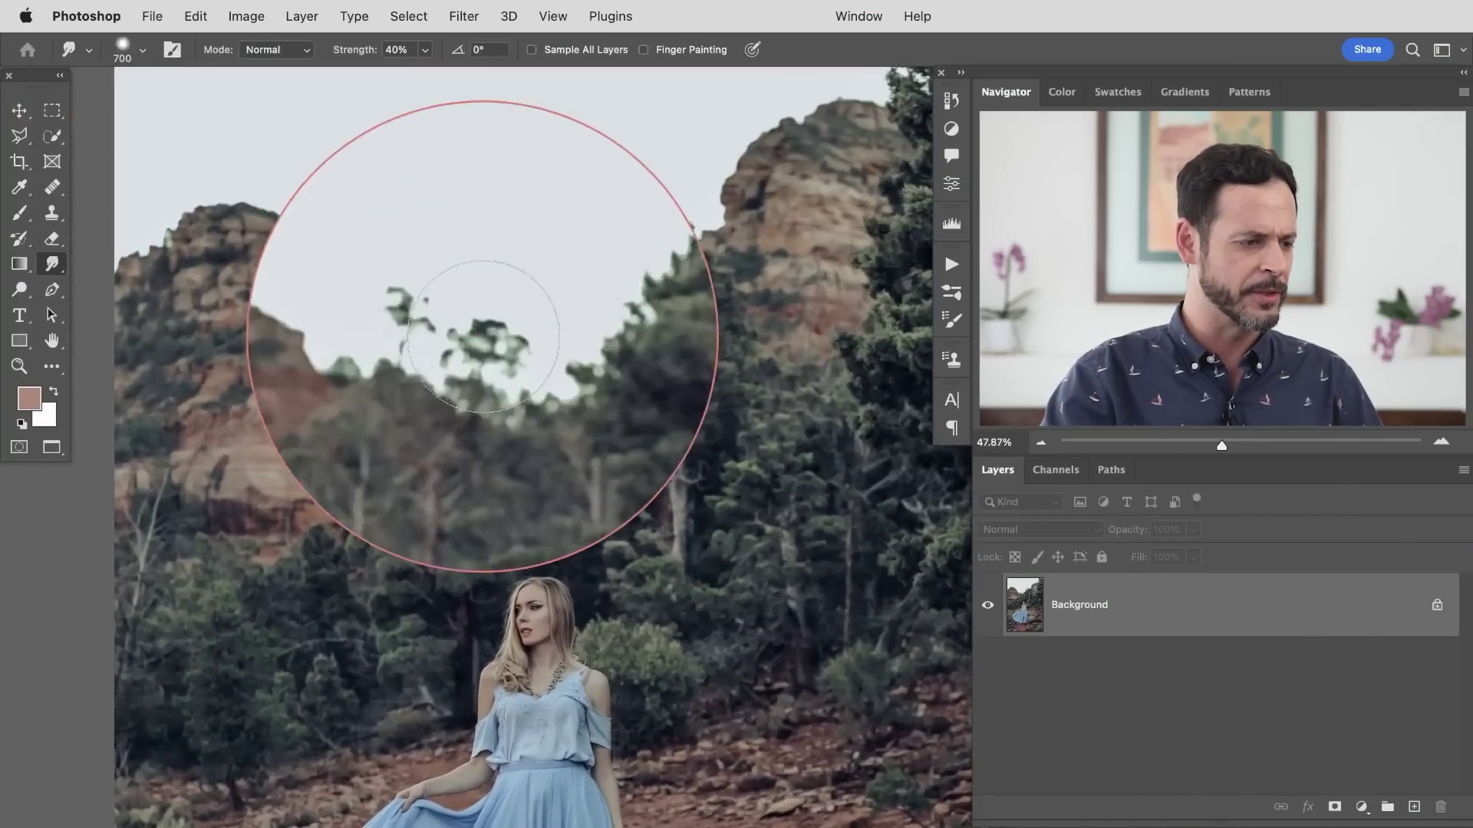
scroll(614, 463, "down", 3)
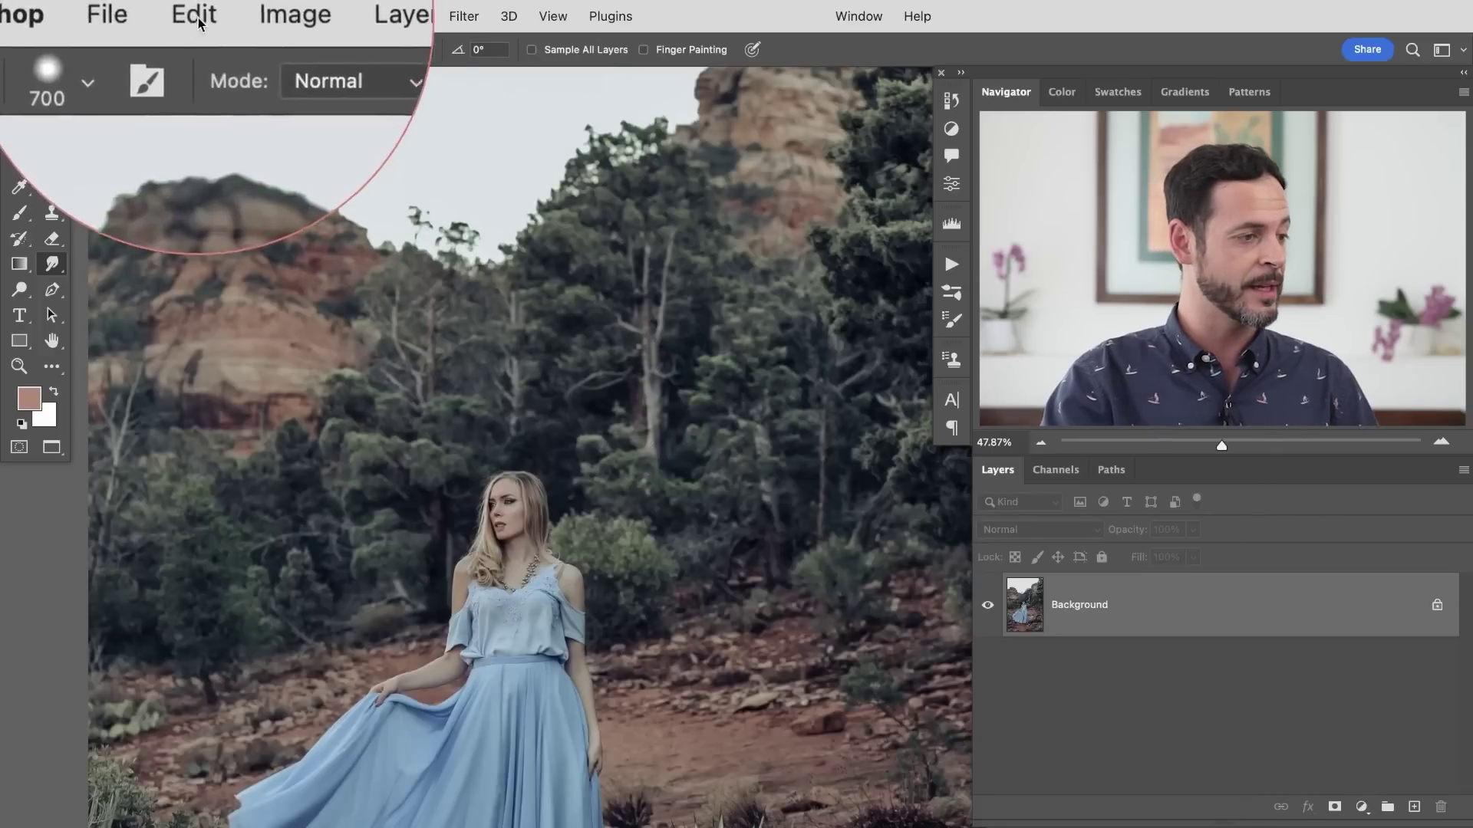
left_click(197, 17)
left_click(246, 508)
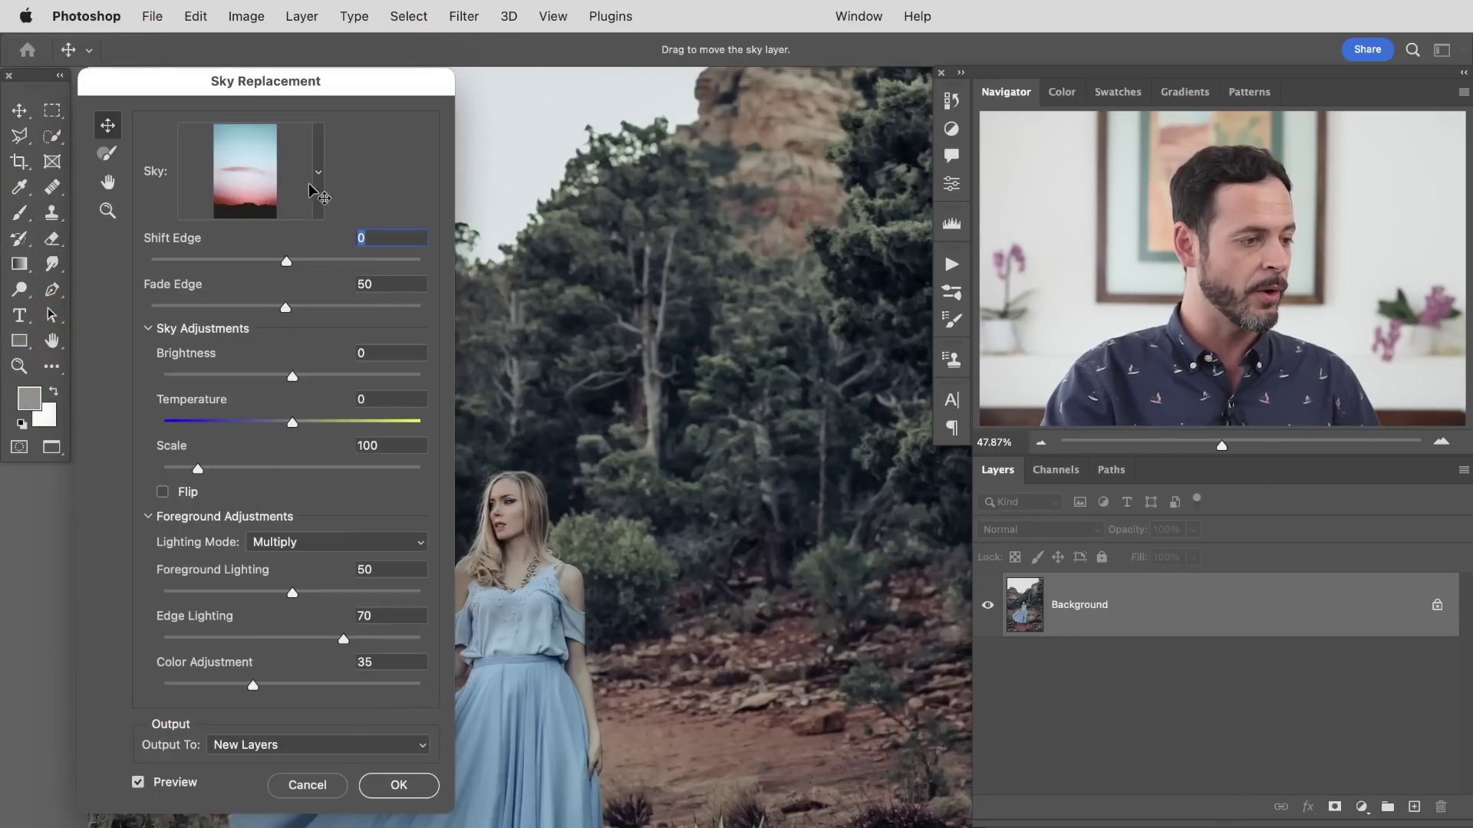
Try the plain blue gradient preset from the Blue Skies group as the replacement sky.
left_click(318, 178)
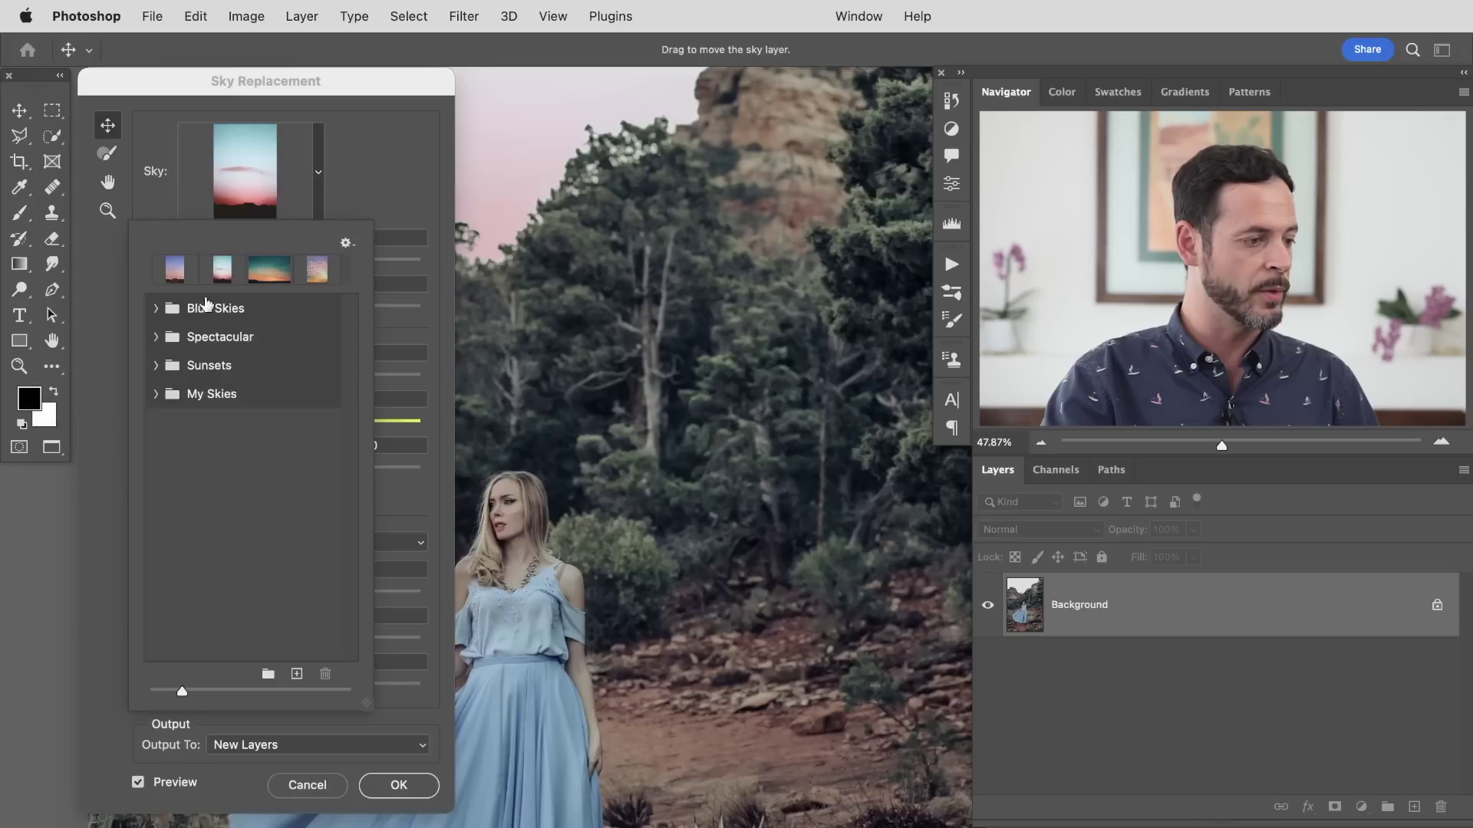
left_click(157, 308)
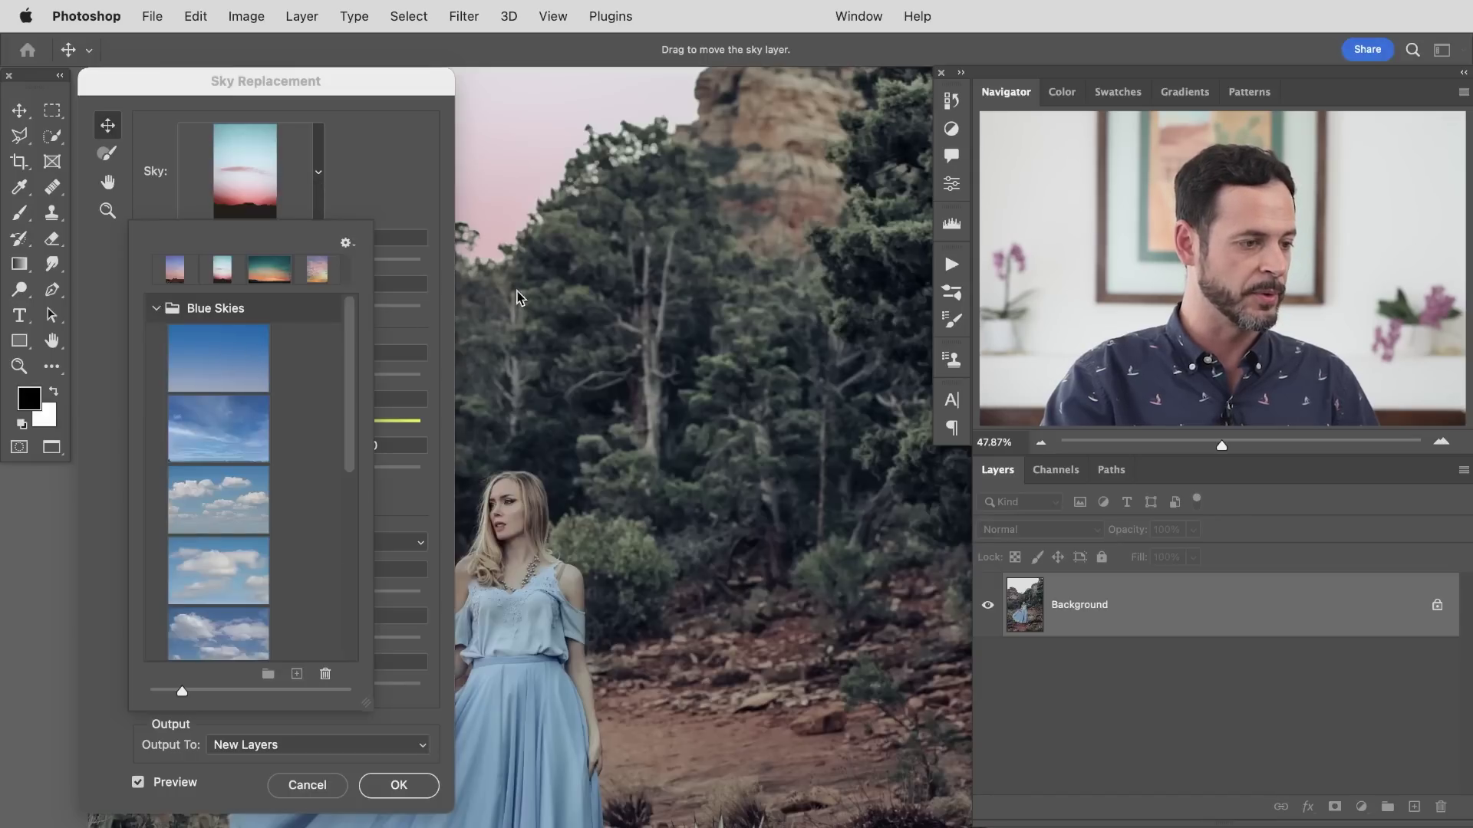
left_click(568, 257)
scroll(568, 257, "down", 5)
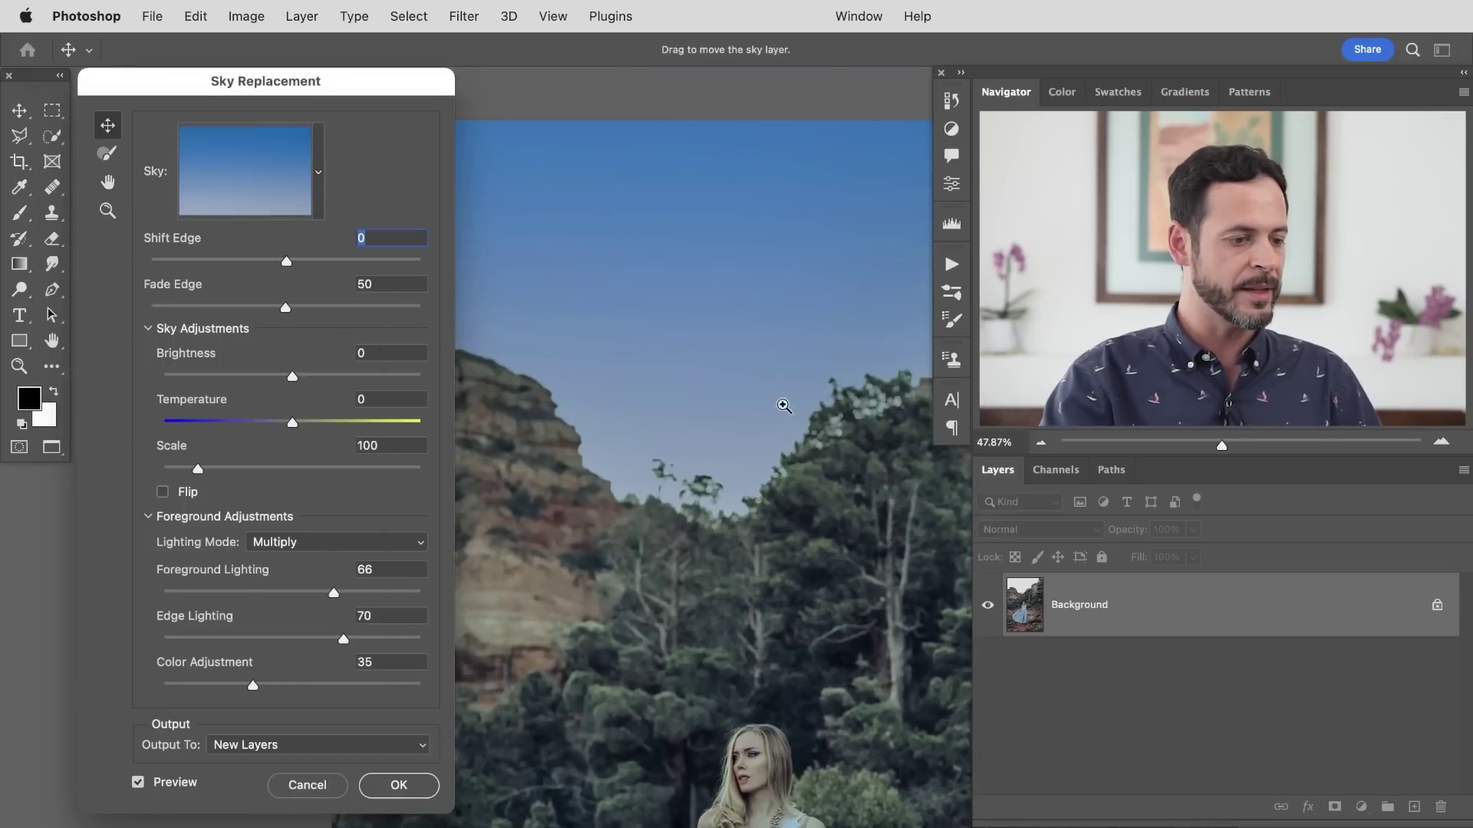
Import Dark Sky.jpg from the Sample Images folder as a new sky in the My Skies group.
left_click(319, 175)
left_click(156, 309)
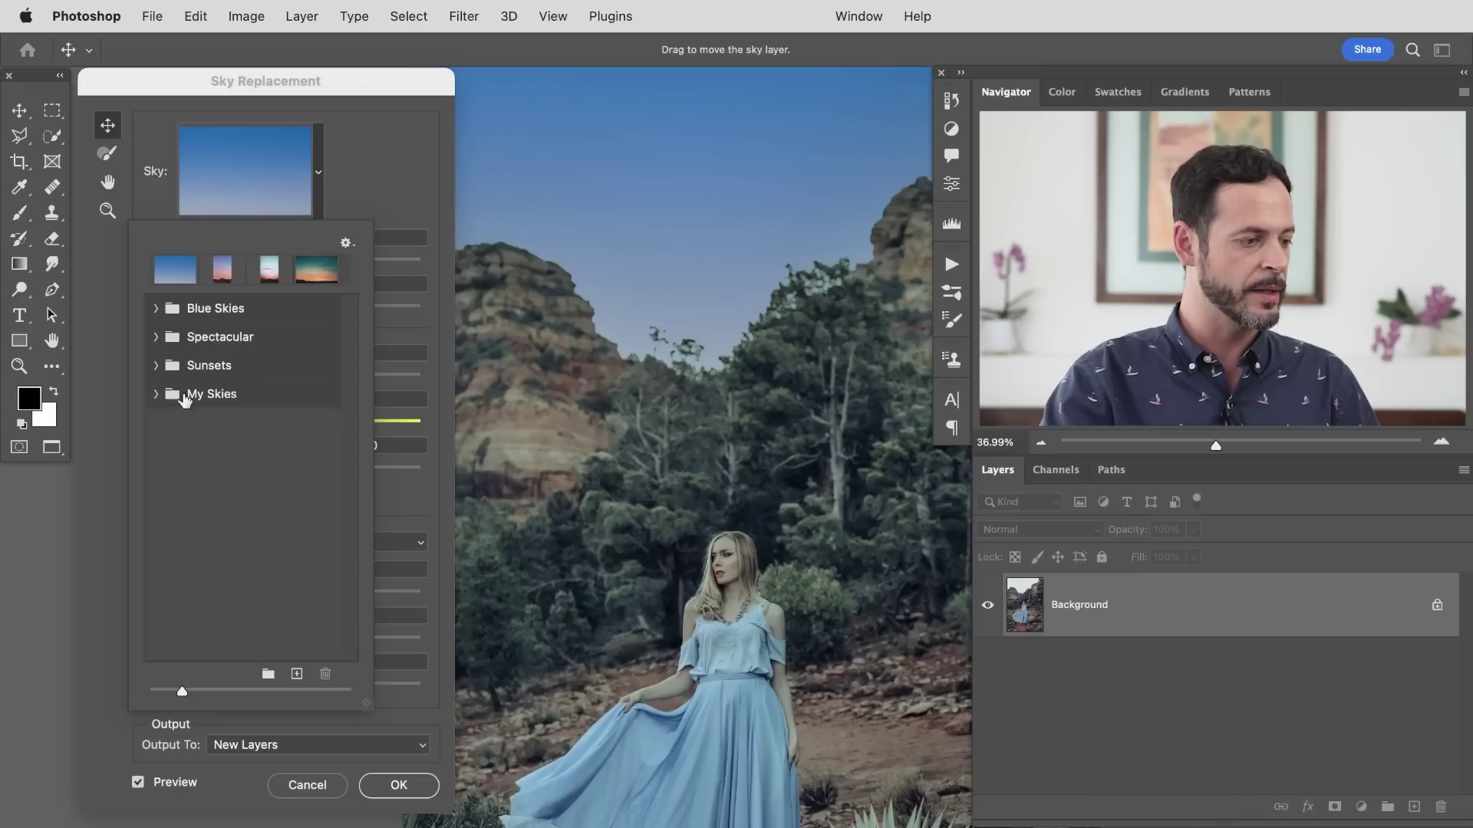
left_click(155, 394)
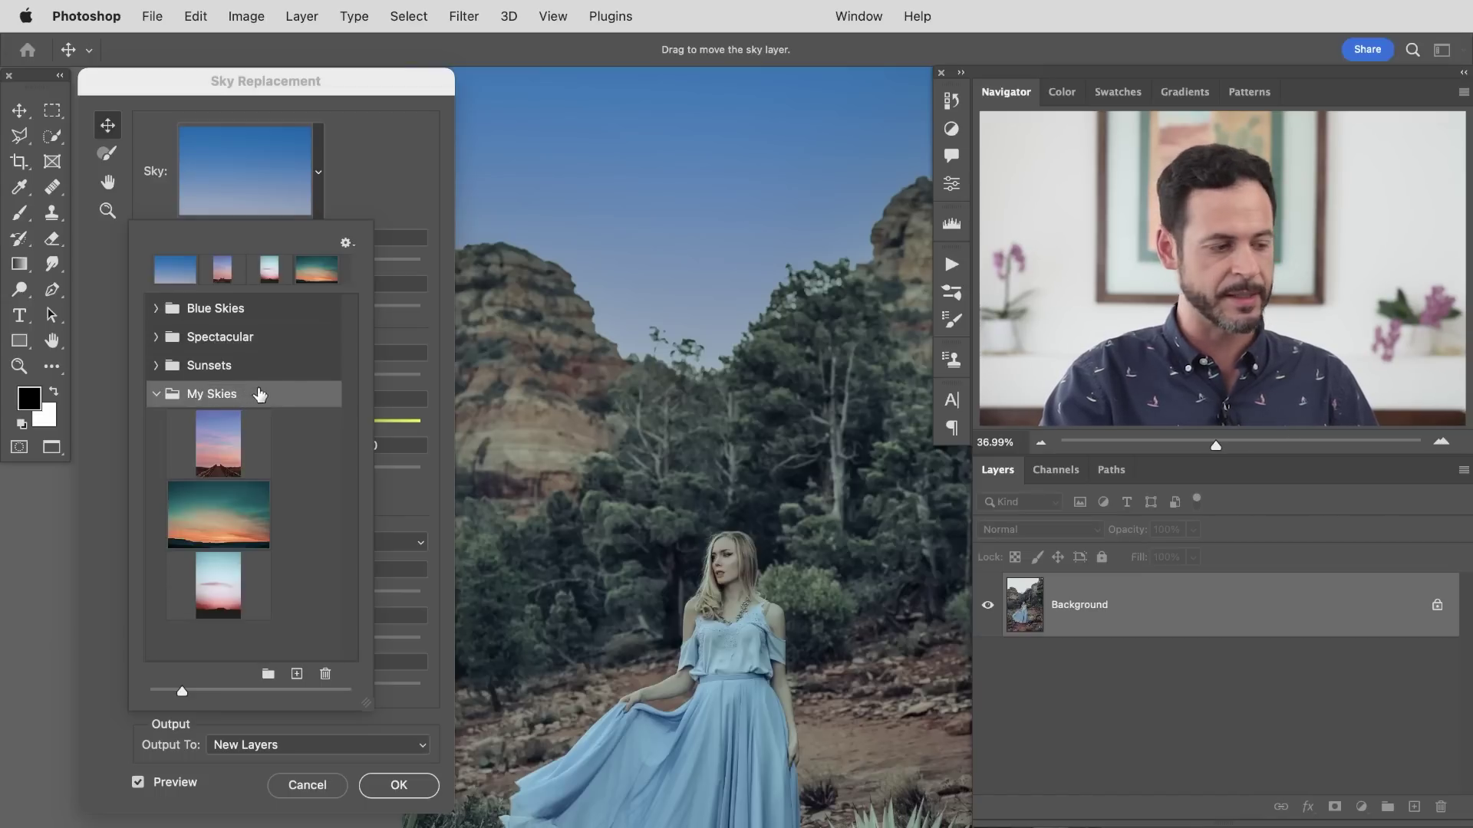
left_click(298, 674)
left_click(227, 247)
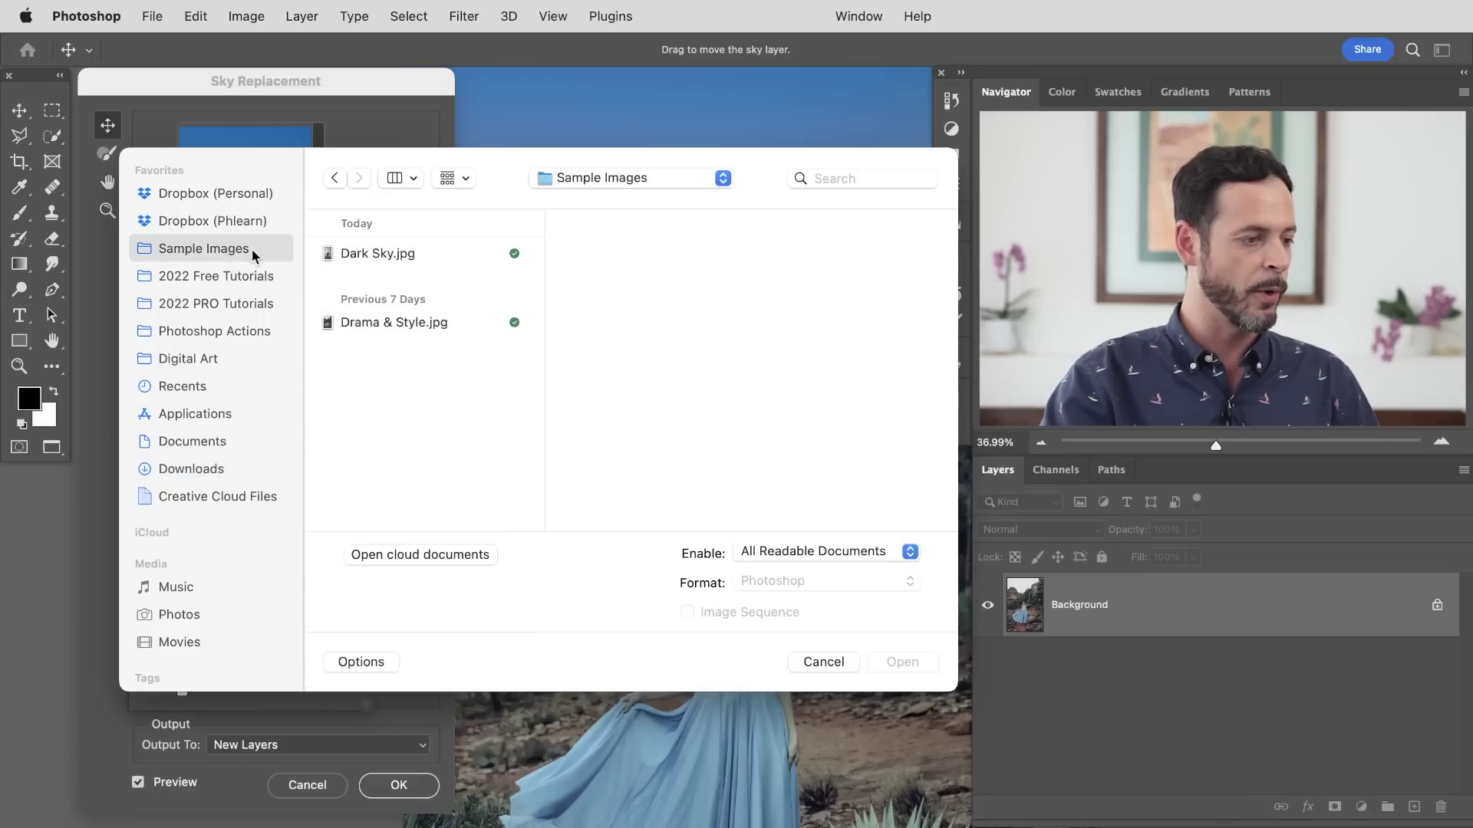
left_click(408, 255)
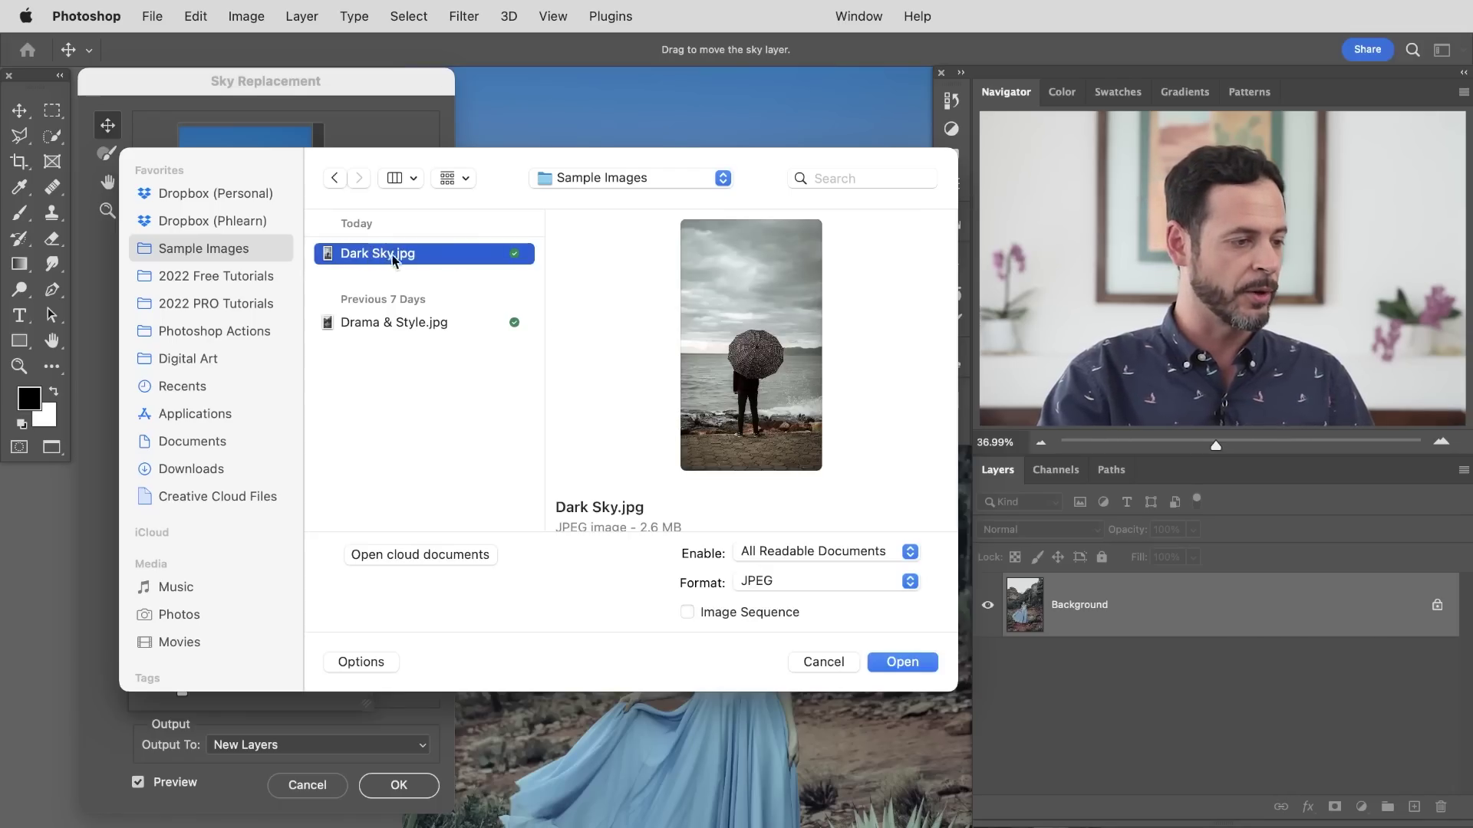
left_click(909, 662)
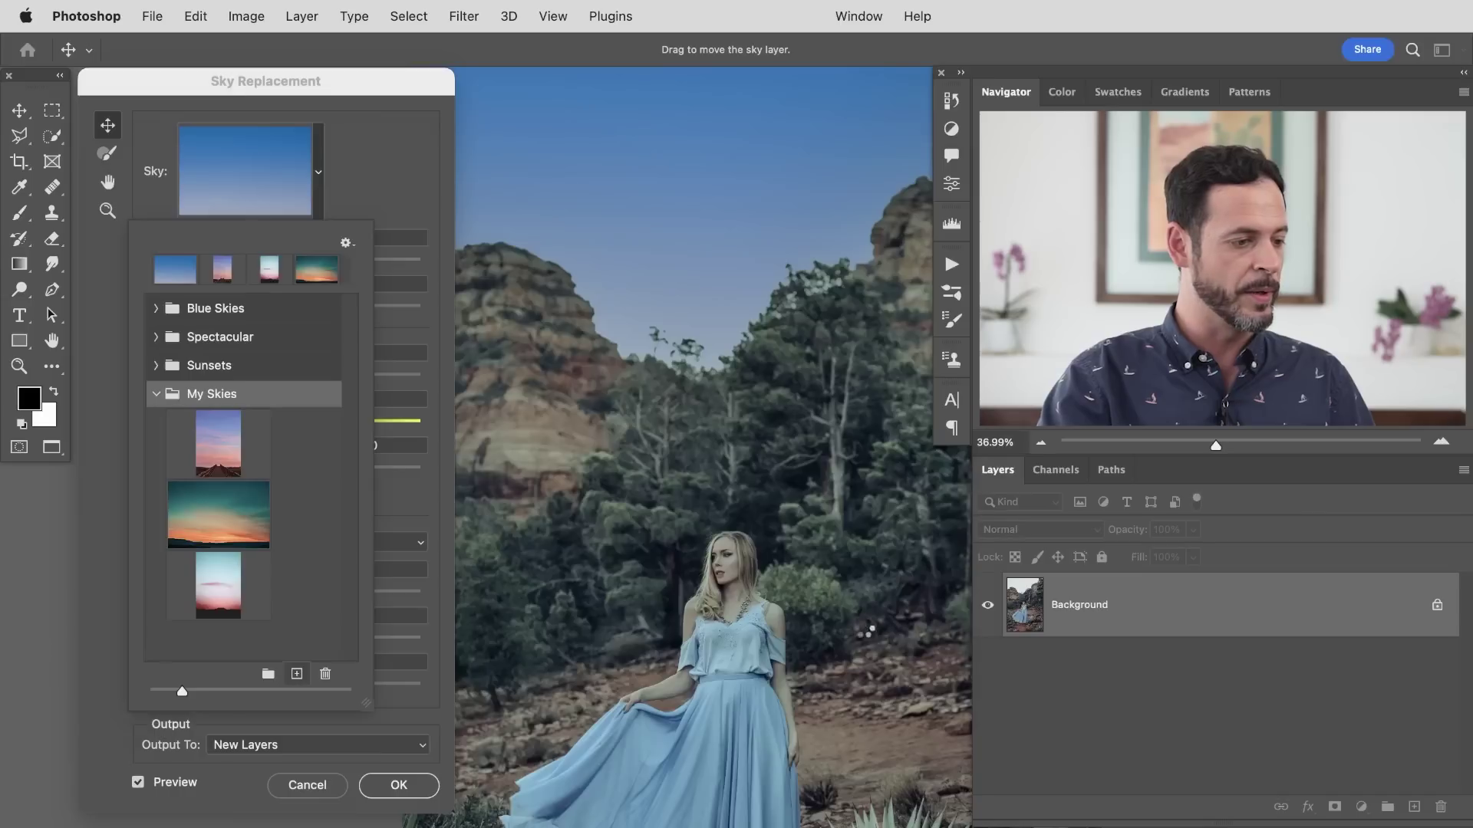
Use the imported dark, cloudy sky with the umbrella figure as the replacement sky.
left_click(221, 624)
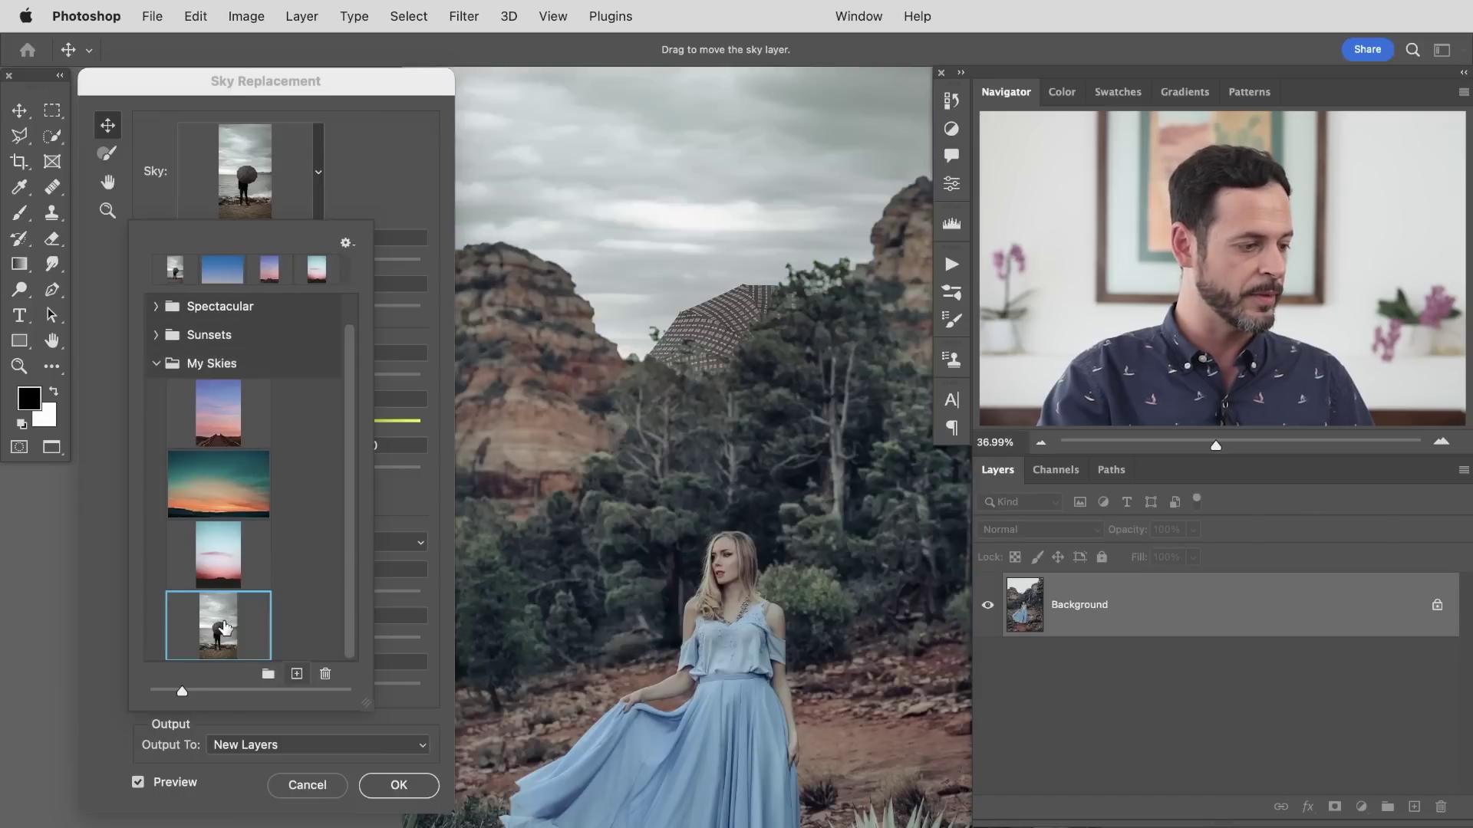
left_click(388, 198)
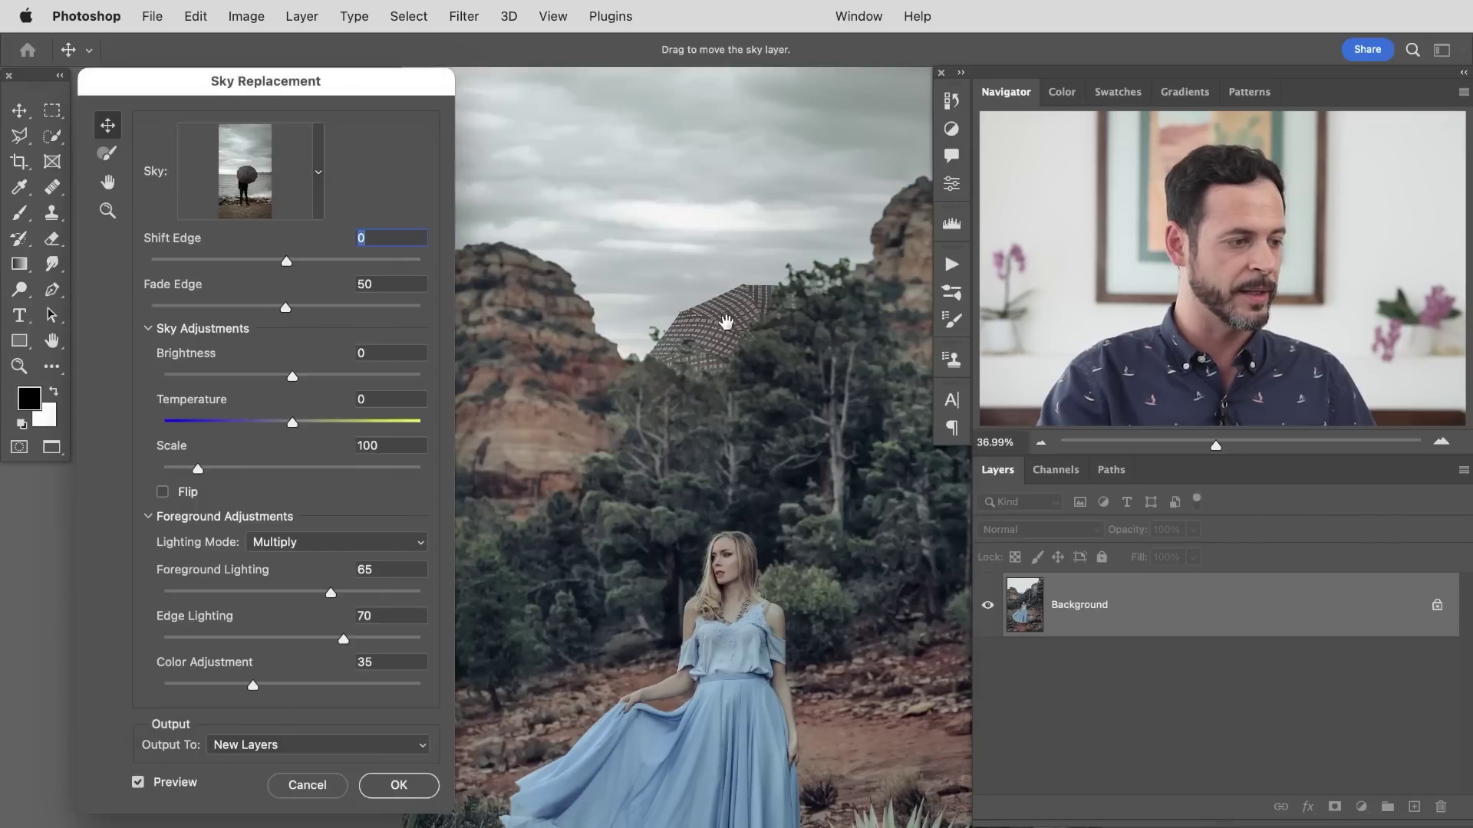
scroll(700, 328, "down", 3)
Adjust the replacement sky to scale 138, temperature -63 and brightness 10.
left_click_drag(404, 87, 403, 91)
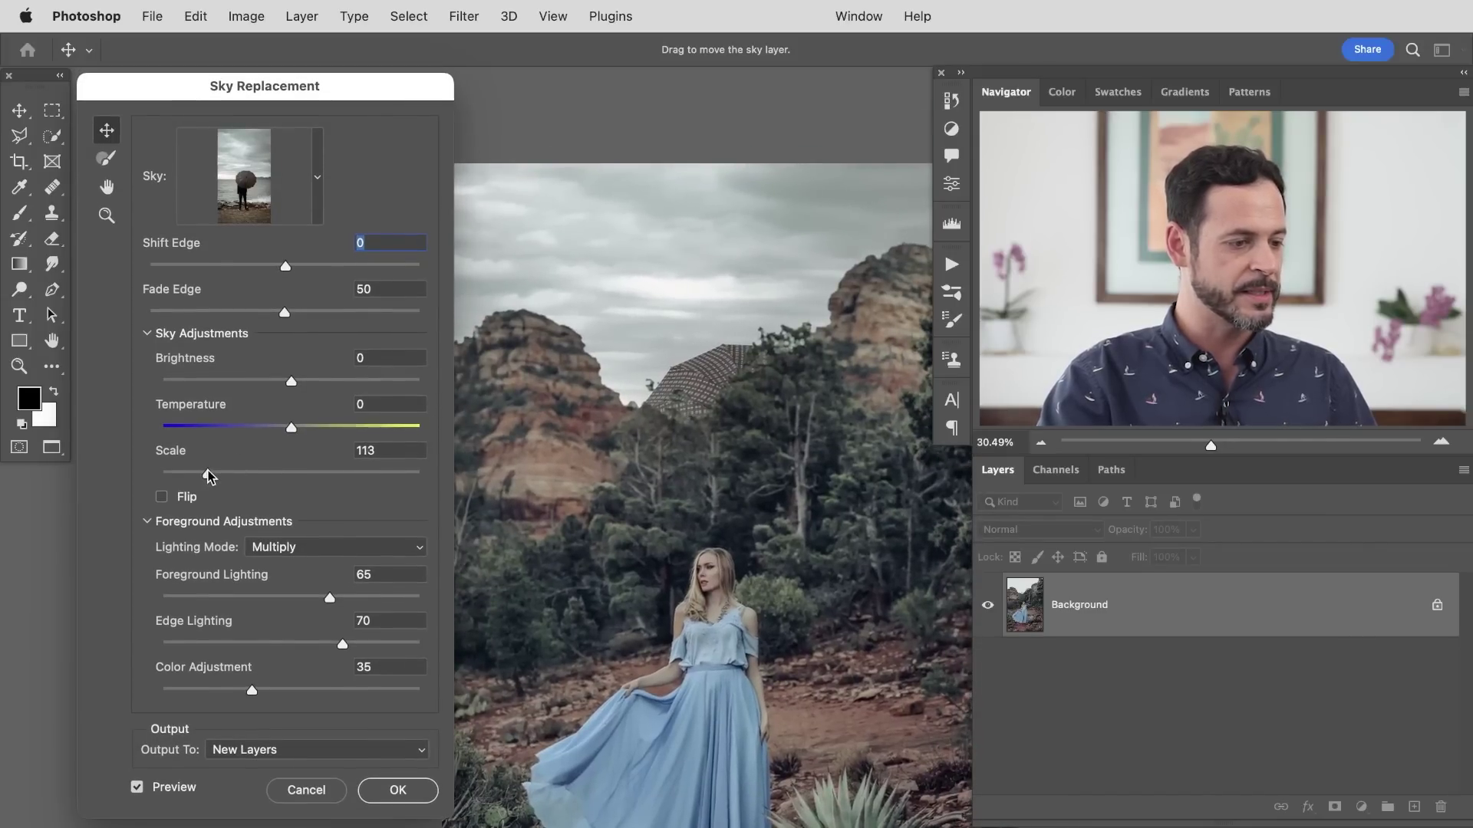
left_click_drag(216, 479, 225, 476)
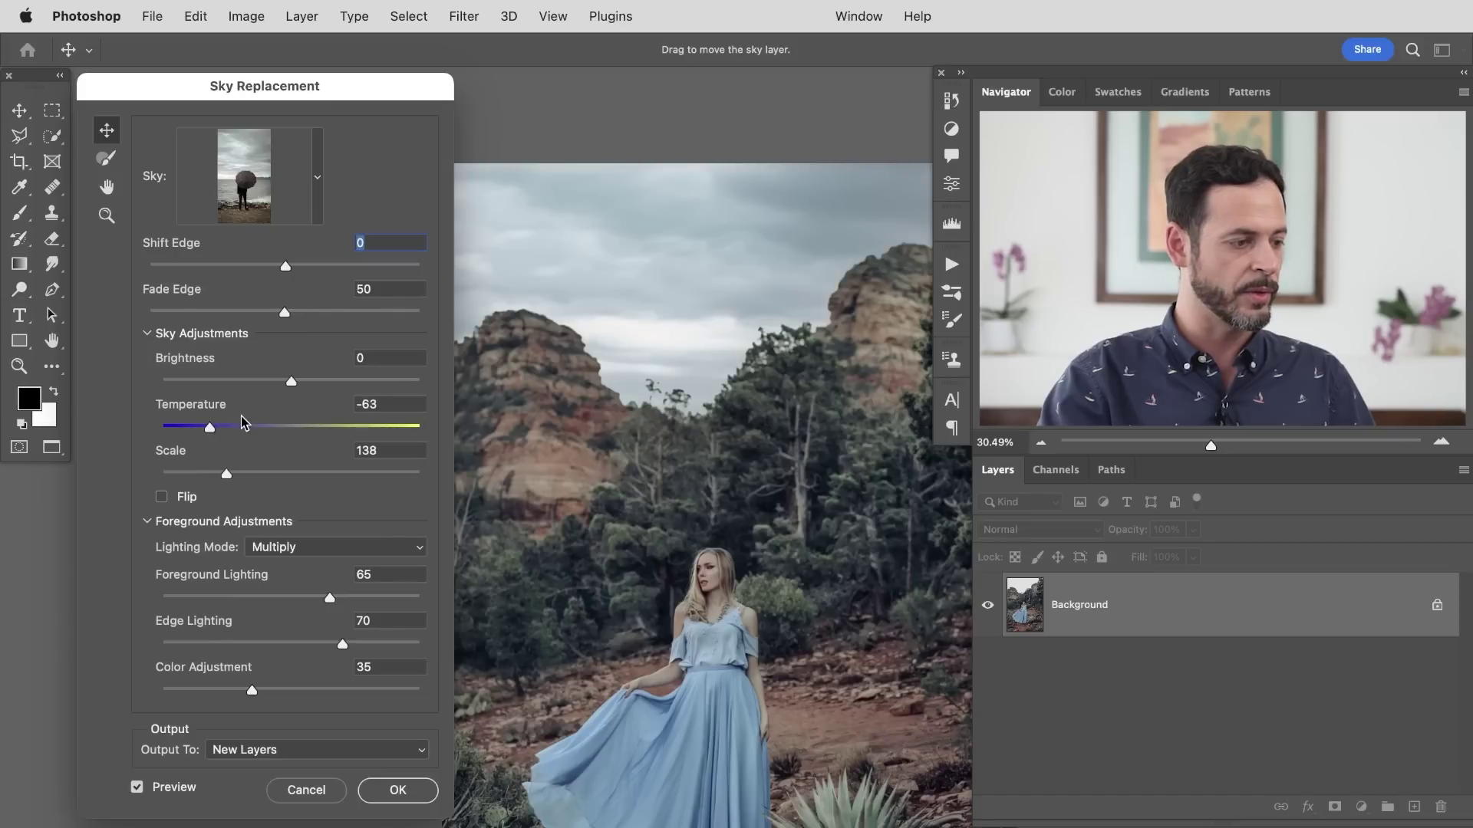
mouse_move(302, 384)
left_mouse_down()
mouse_move(274, 385)
mouse_move(305, 385)
left_mouse_up()
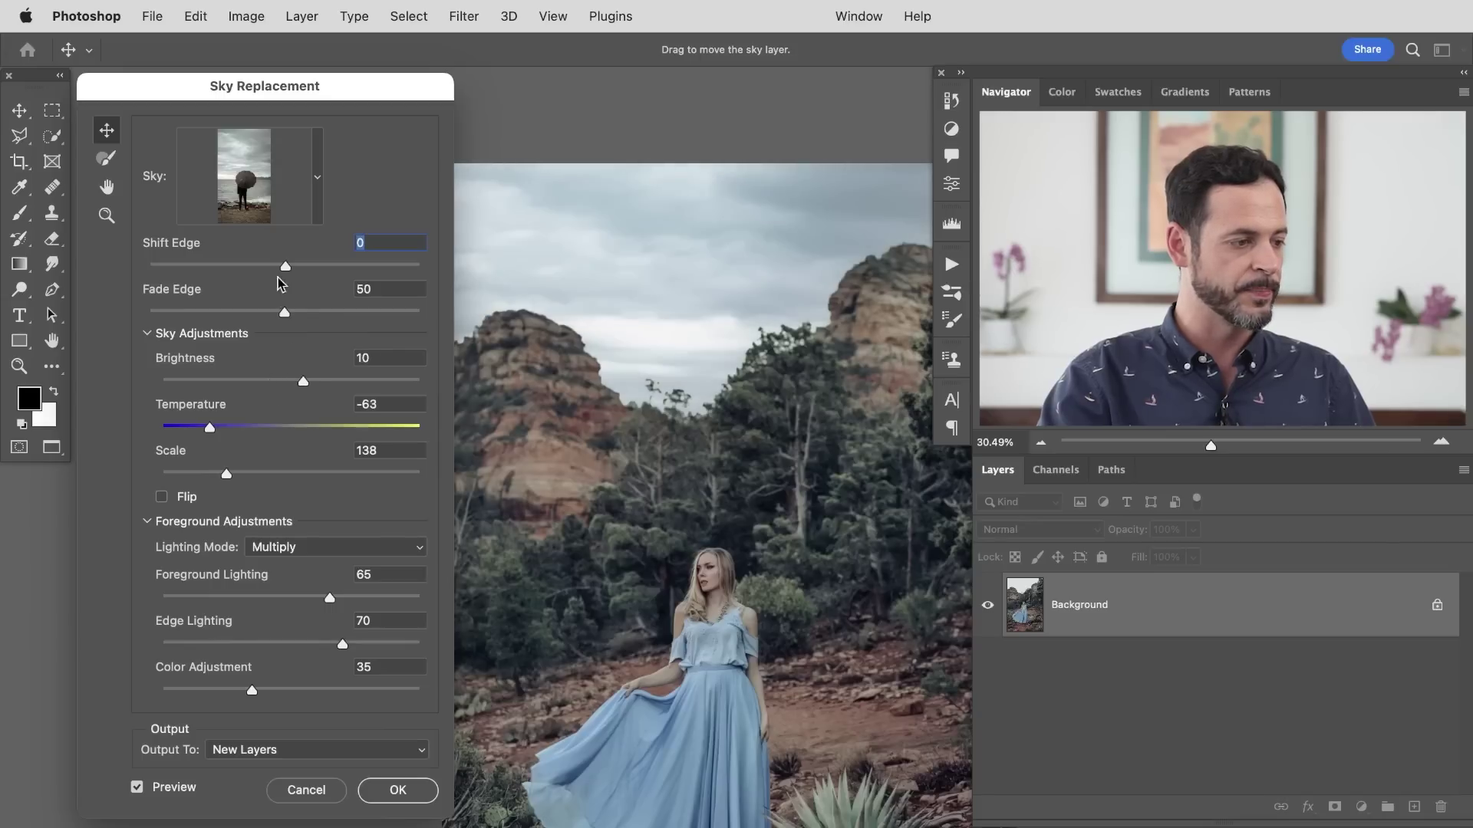
Set Shift Edge to -7 and Fade Edge to 52, and output the sky replacement to New Layers.
mouse_move(289, 267)
left_mouse_down()
mouse_move(332, 267)
mouse_move(261, 273)
left_mouse_up()
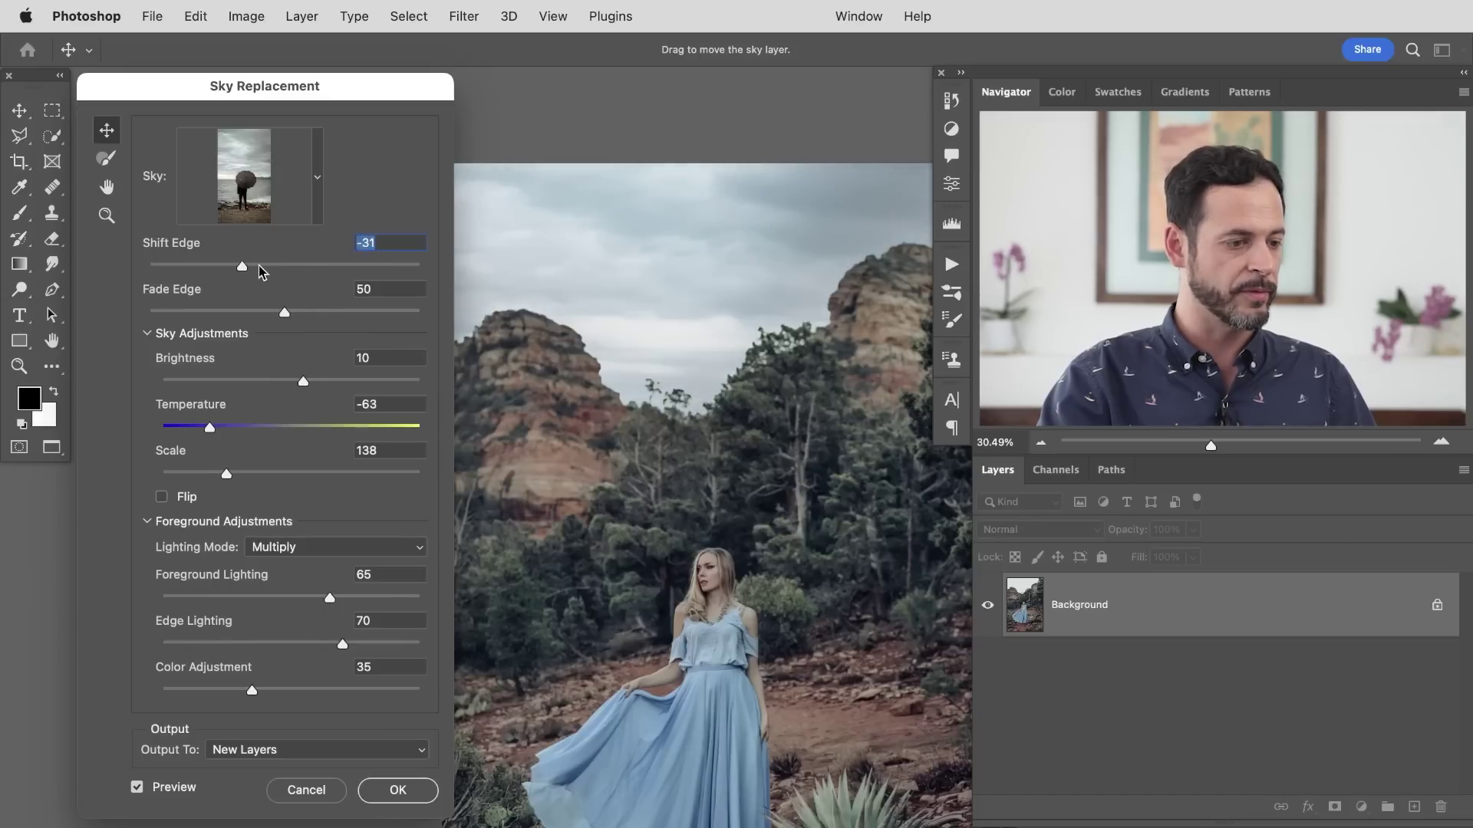
left_click(274, 269)
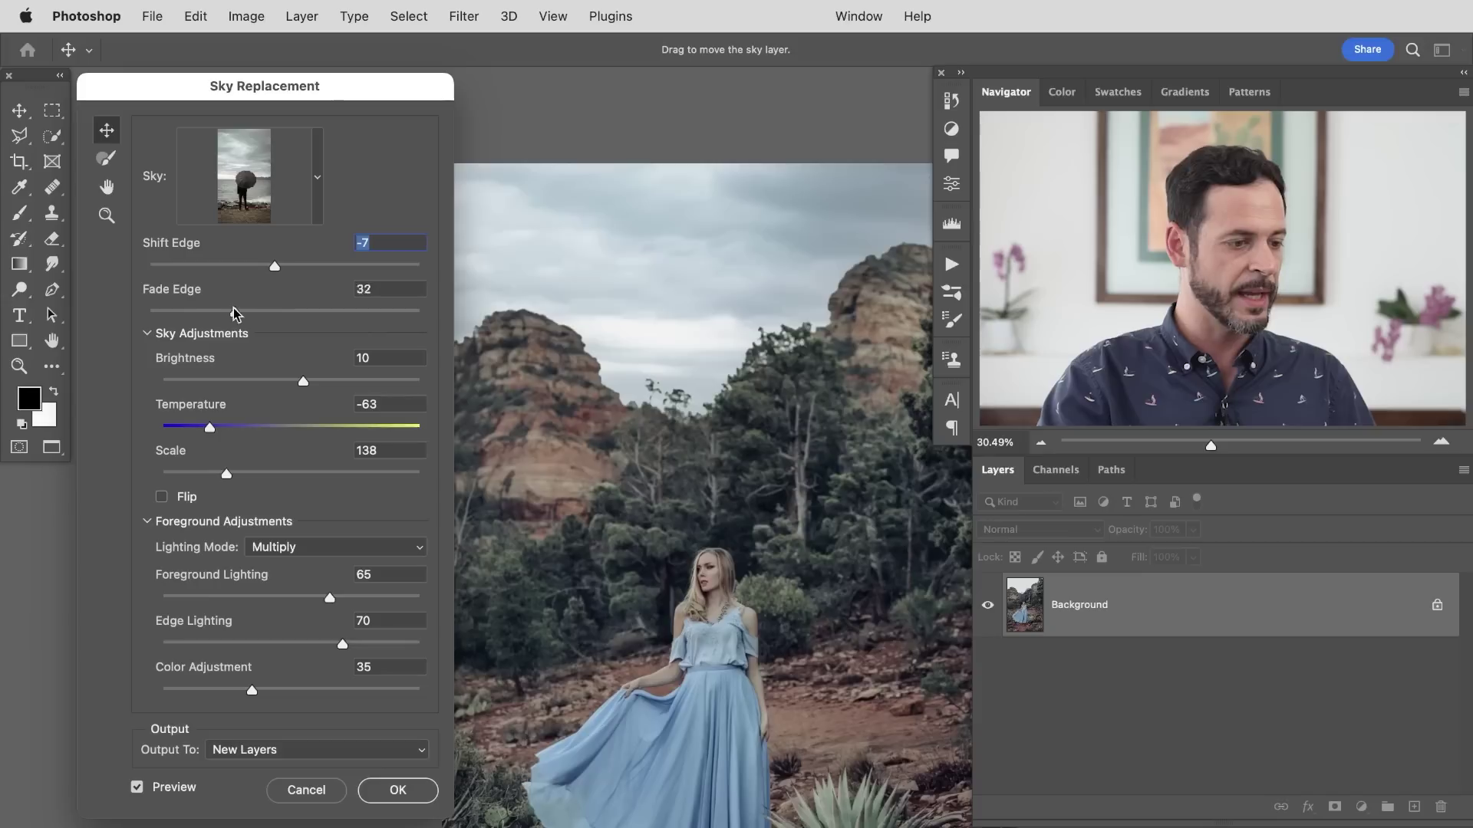
left_click_drag(345, 315, 360, 312)
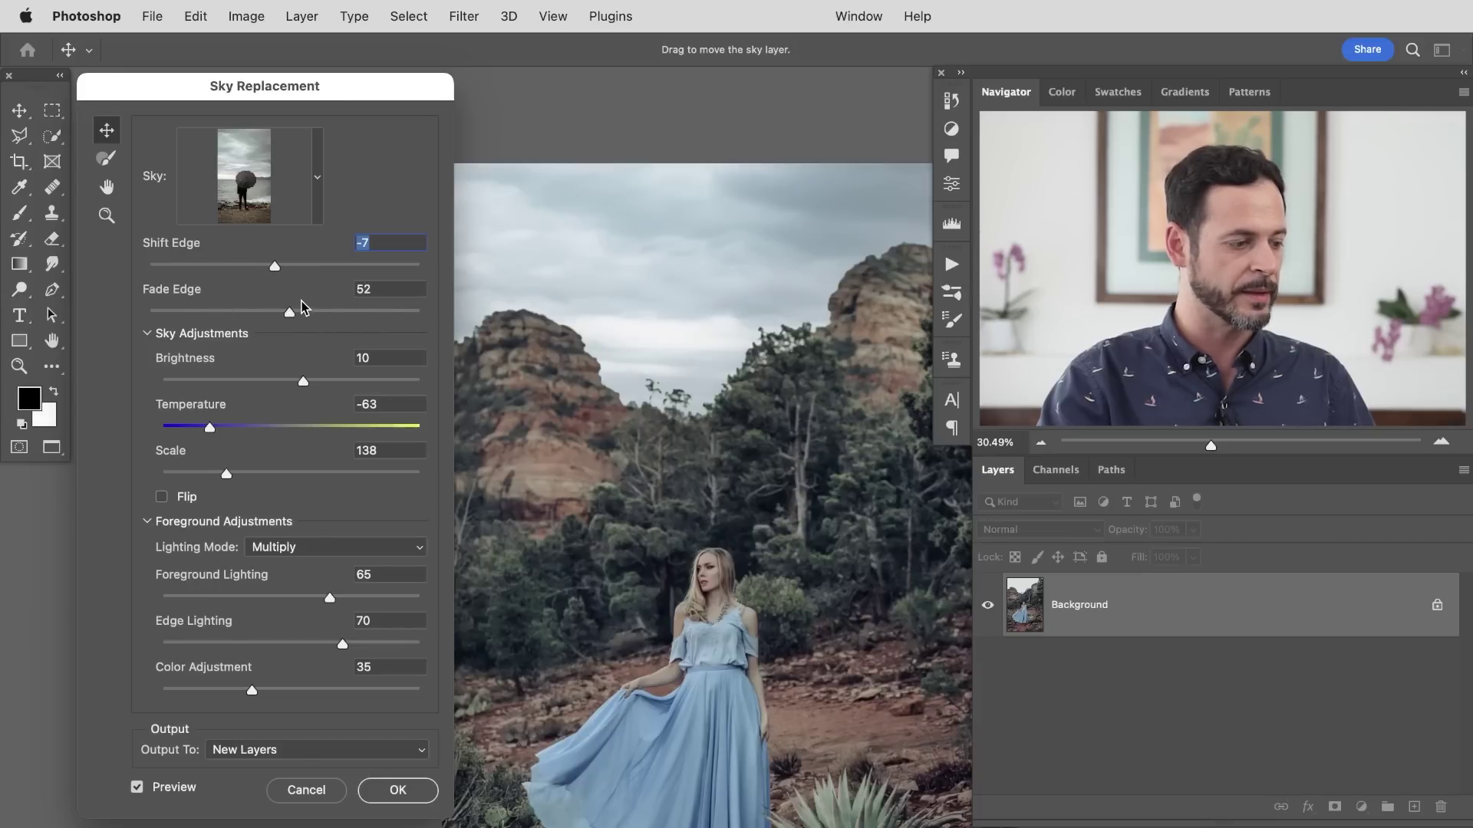
left_click(147, 522)
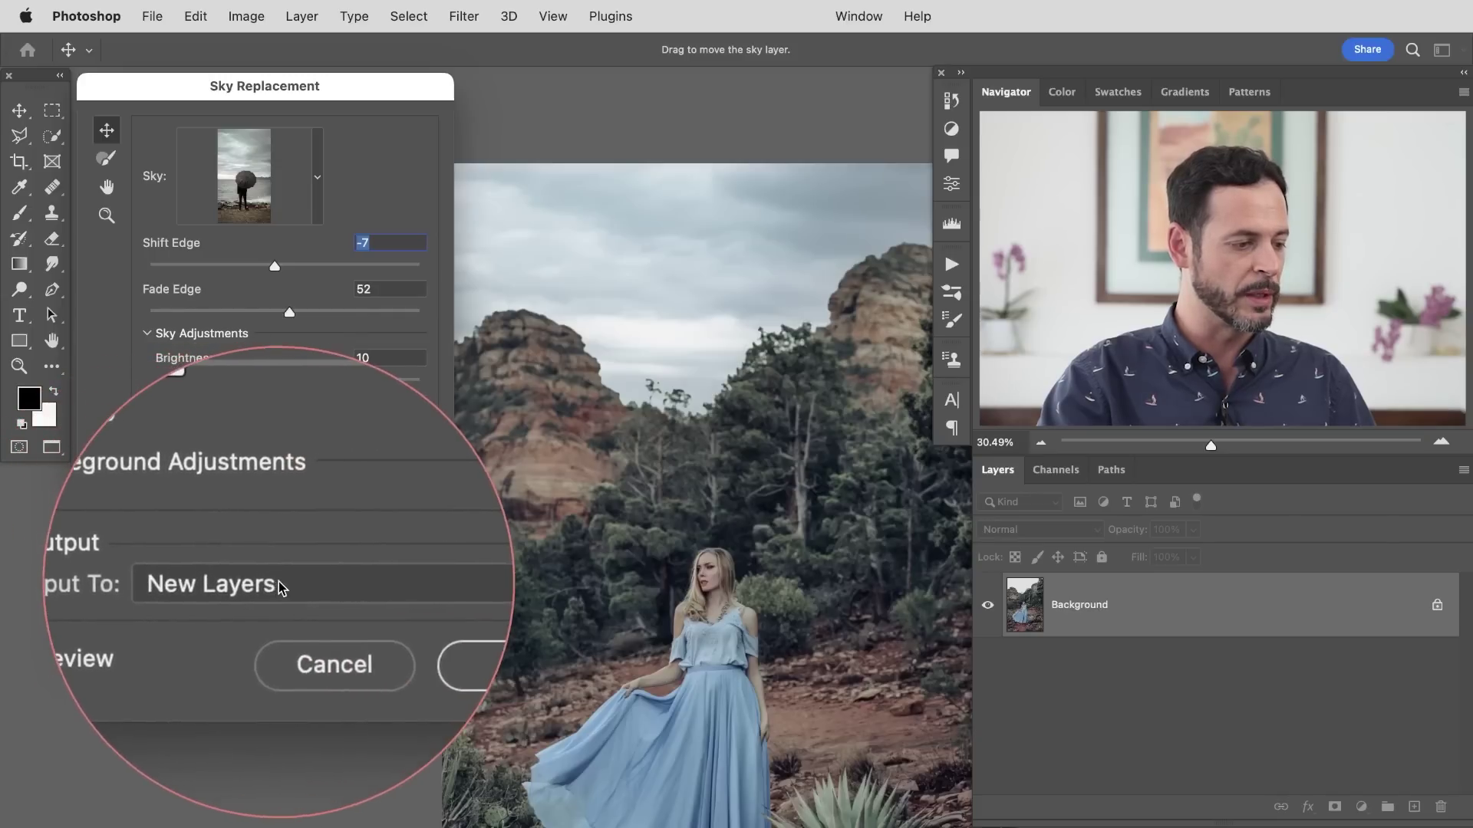
left_click(396, 625)
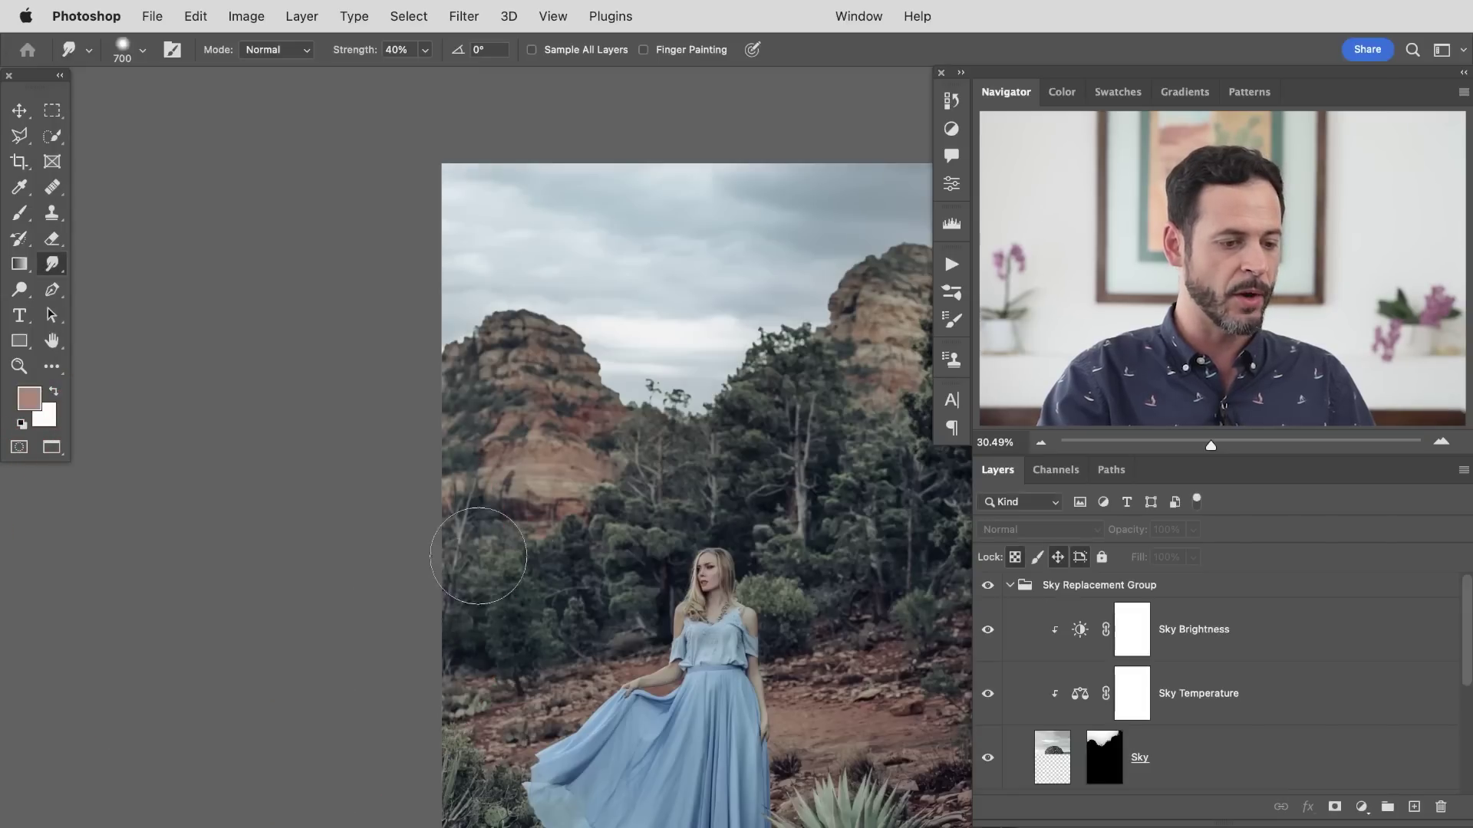
Compare the photo with and without the Sky Replacement Group.
scroll(788, 619, "up", 5)
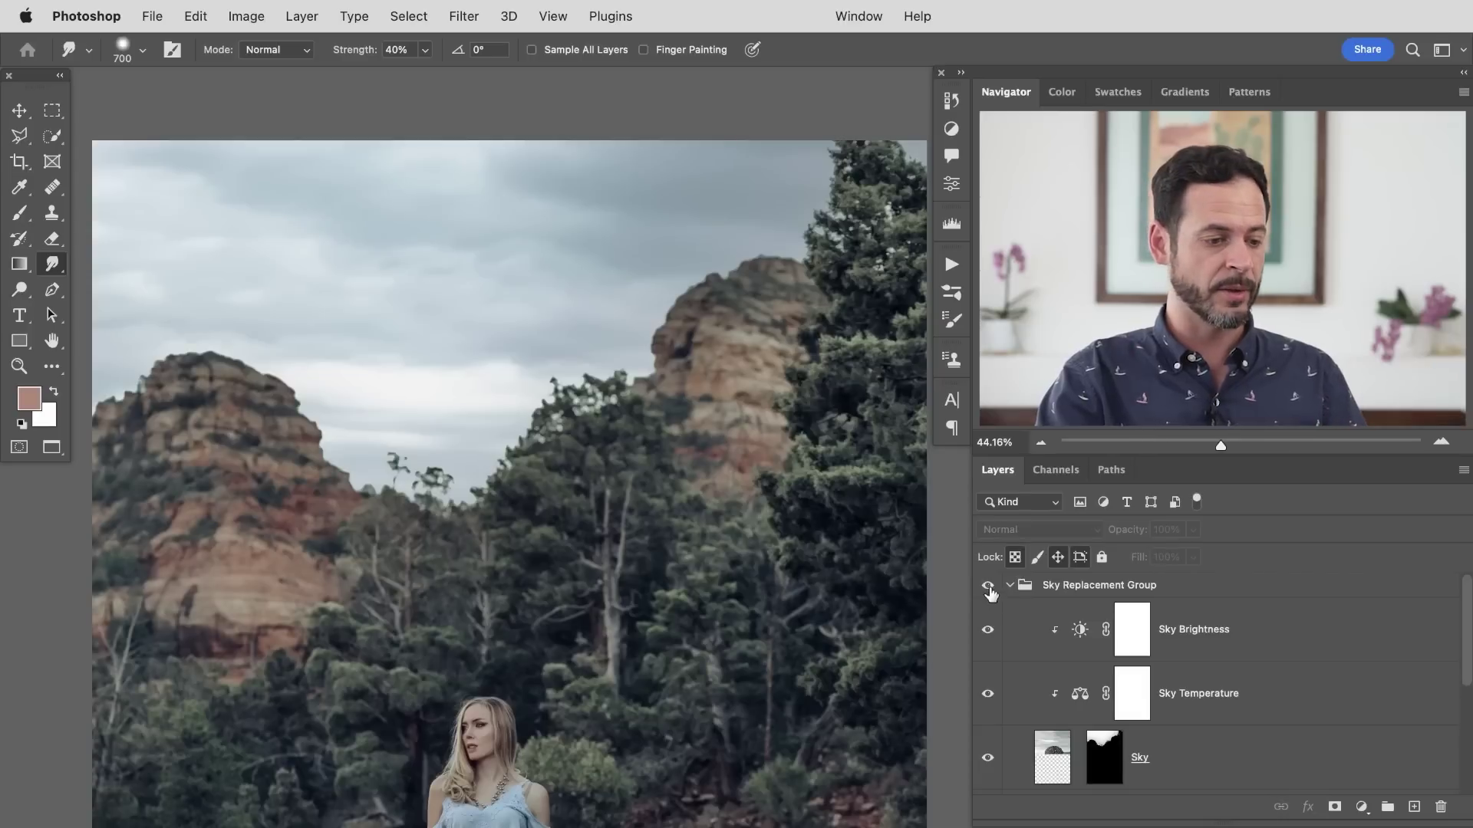
left_click(987, 587)
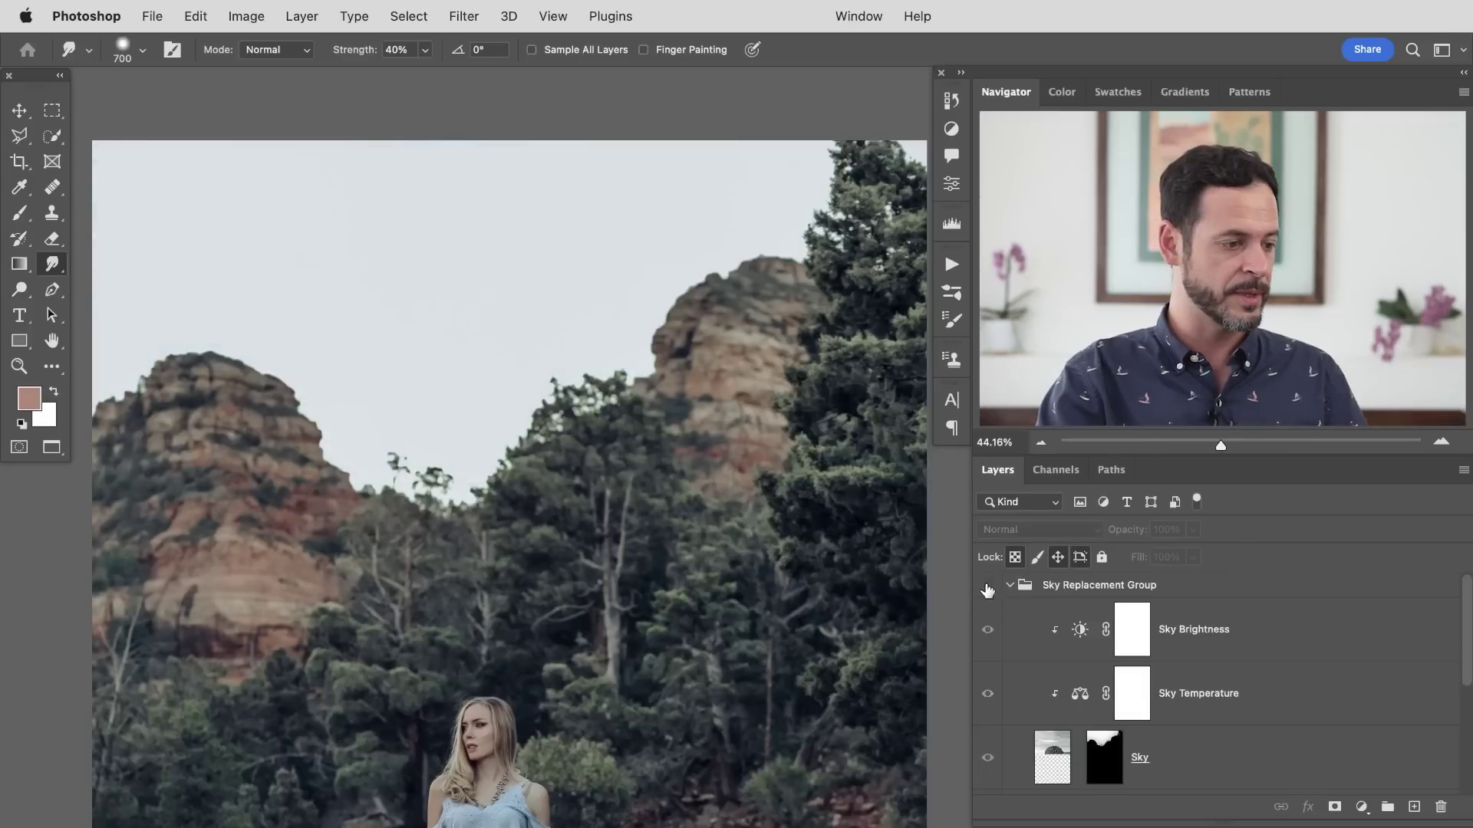
left_click(987, 588)
left_click(986, 588)
left_click(985, 589)
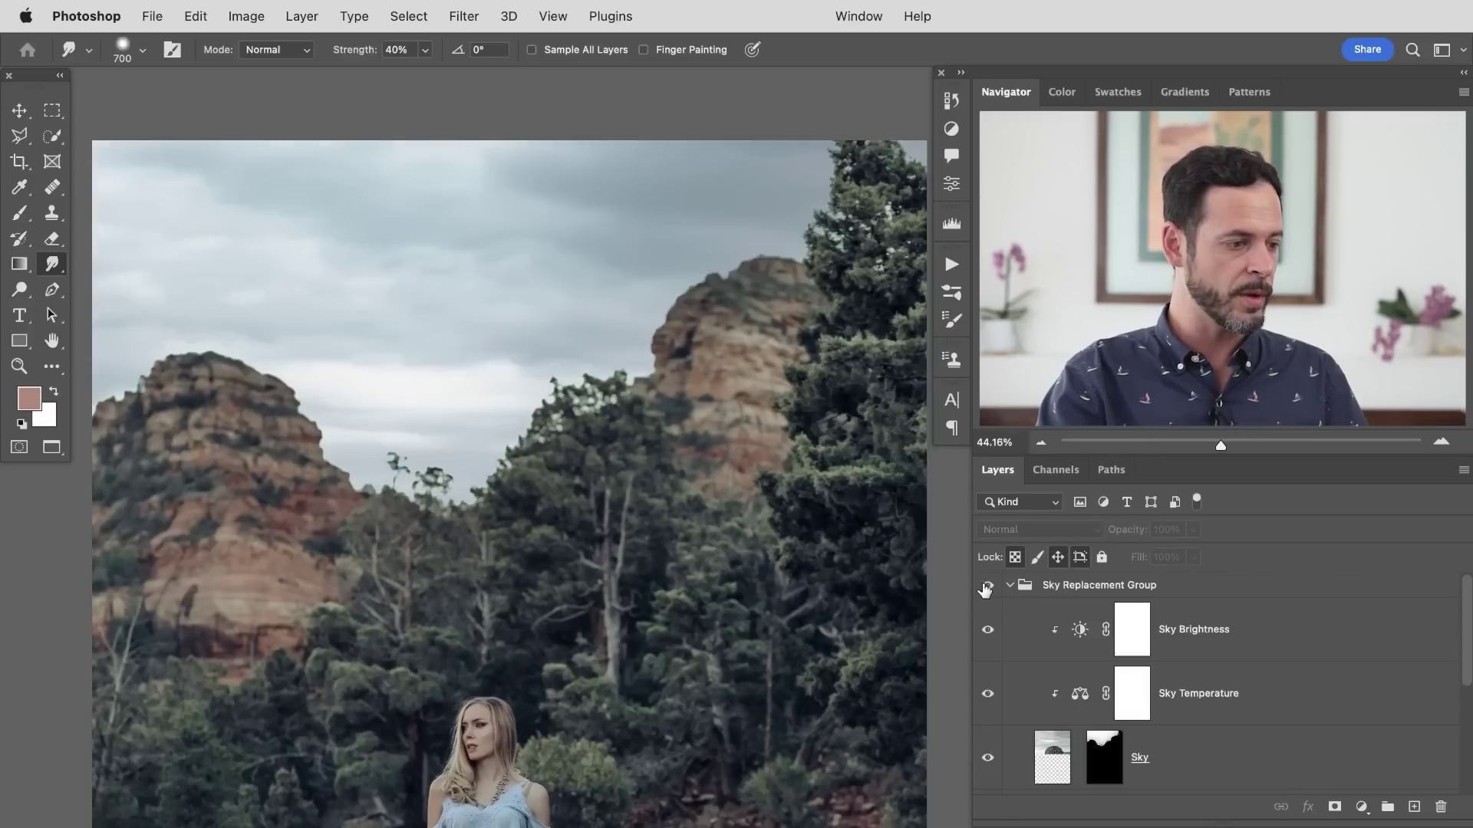
left_click(985, 590)
left_click(985, 590)
left_click(989, 589)
left_click(994, 588)
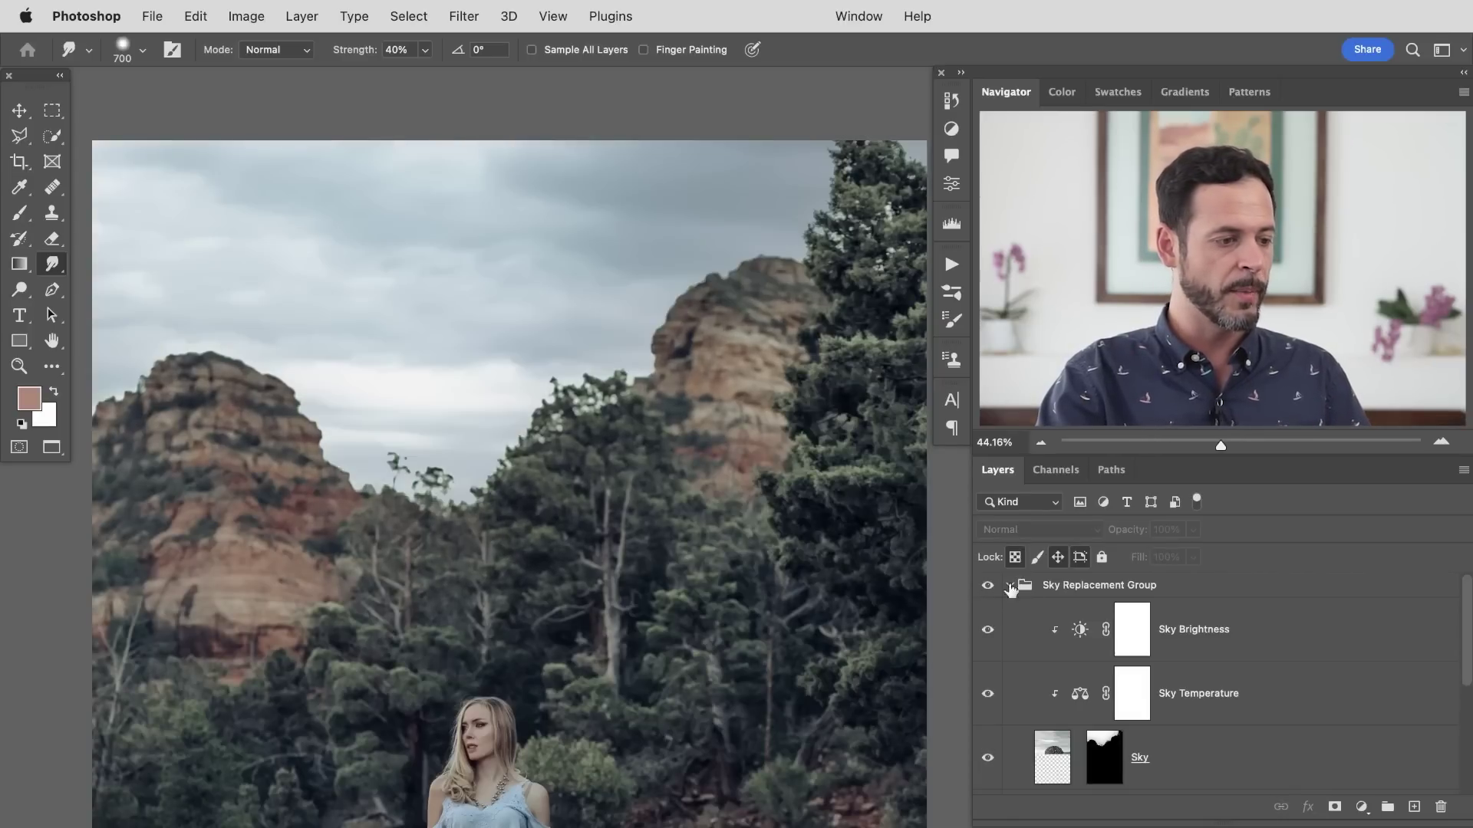
Add a Levels adjustment layer above Sky Brightness and clip it to the sky.
left_click(1239, 632)
left_click(1361, 807)
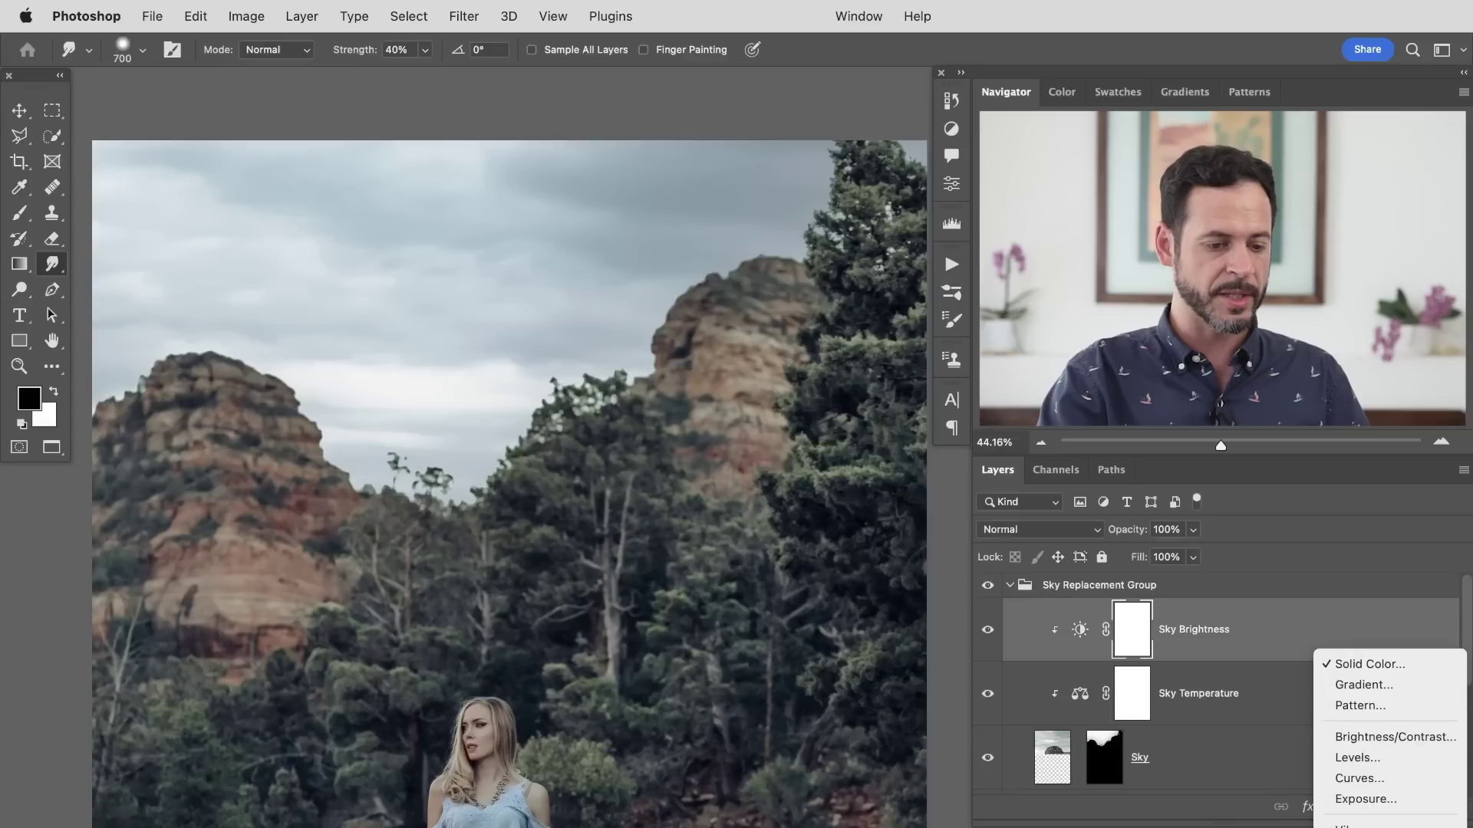
left_click(1358, 738)
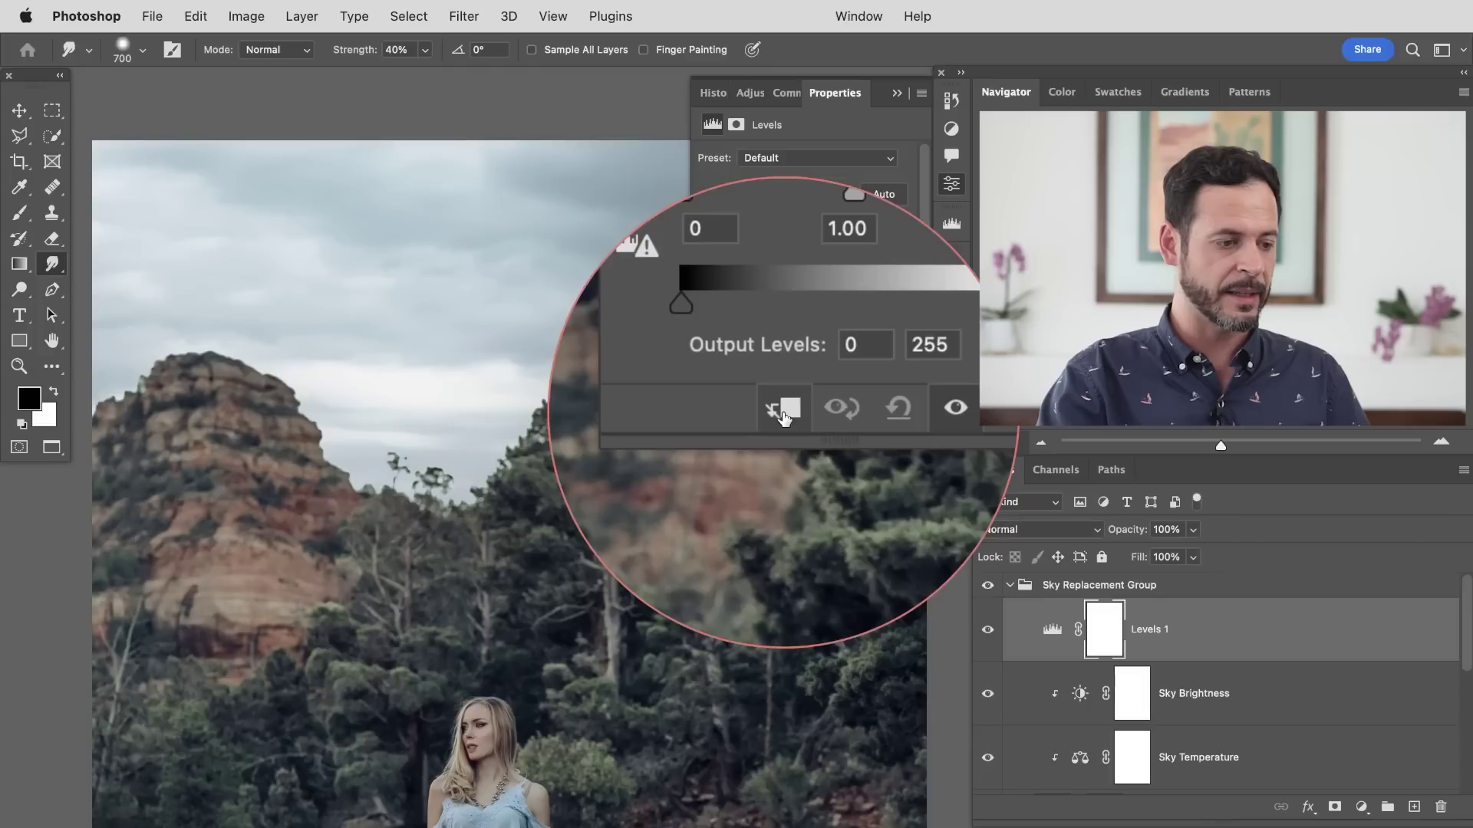
left_click(786, 411)
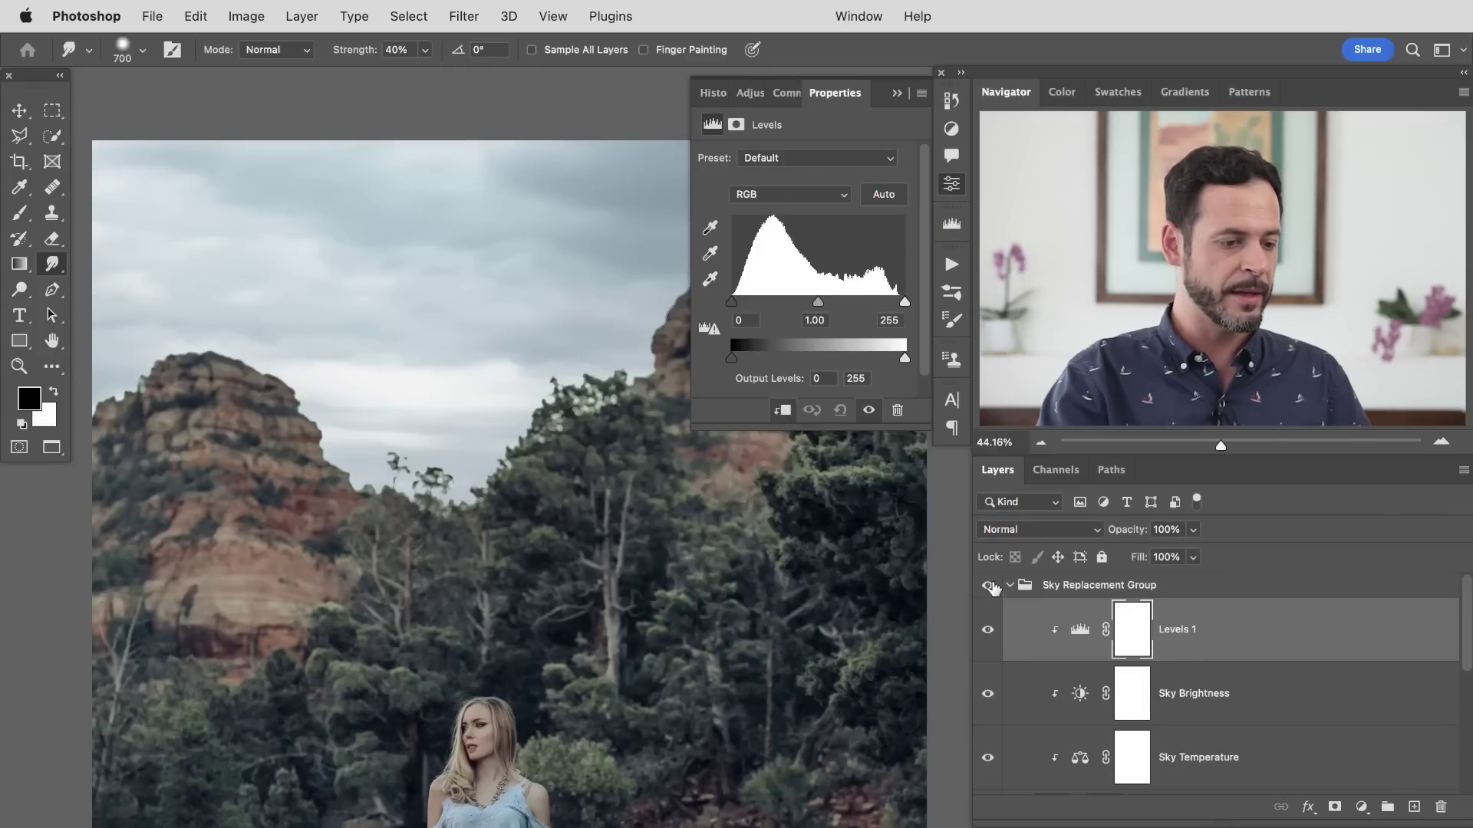
Set the Levels output range to 48 and 245, checking it against the original sky.
left_click(988, 586)
left_click(986, 586)
left_click(985, 586)
left_click(985, 586)
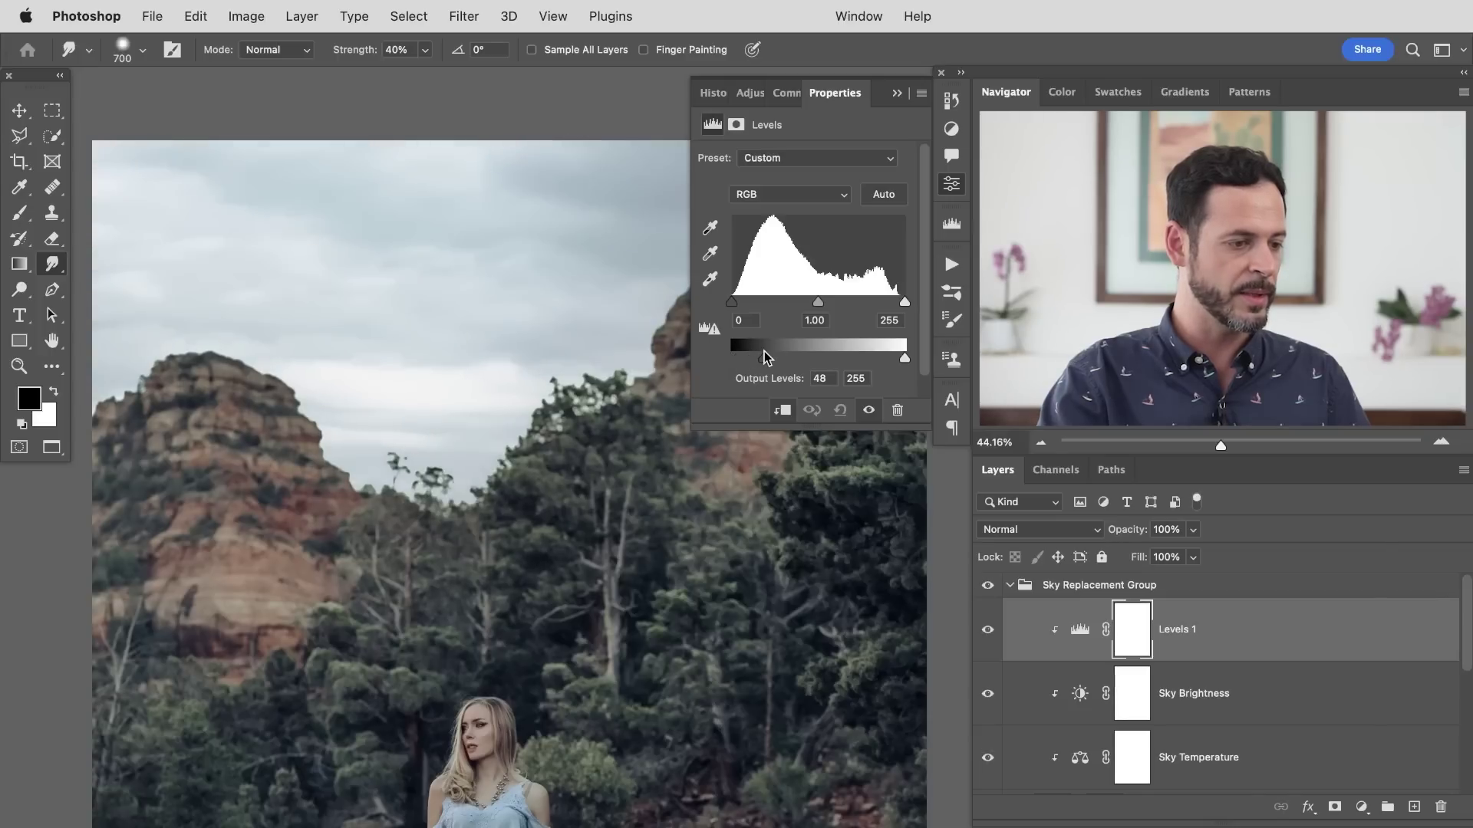
left_click_drag(907, 363, 891, 361)
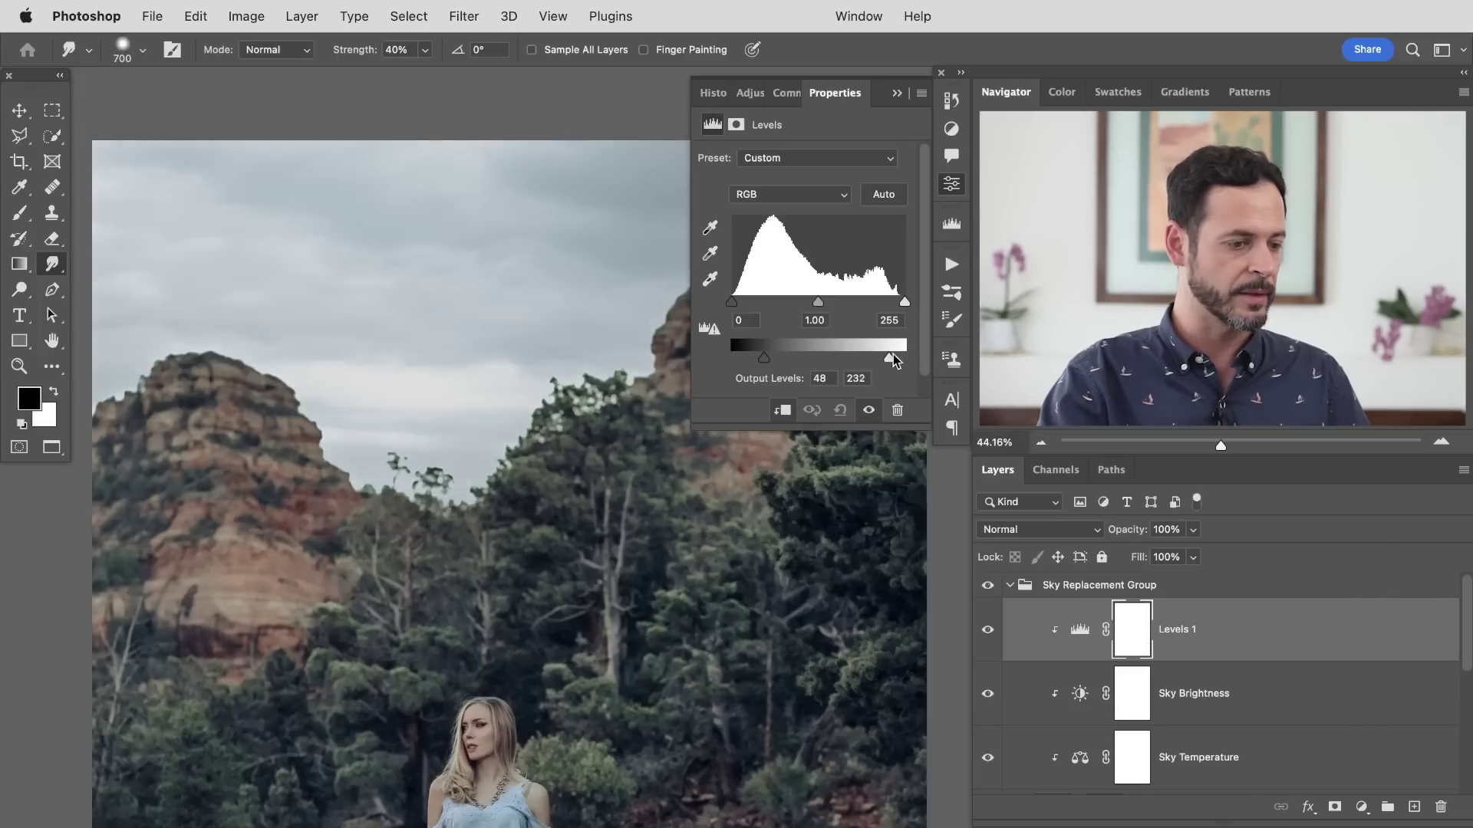
left_click(989, 586)
left_click(988, 586)
left_click_drag(887, 359, 896, 359)
Compare the Levels-adjusted sky with the original sky and close the Levels properties.
left_click(989, 586)
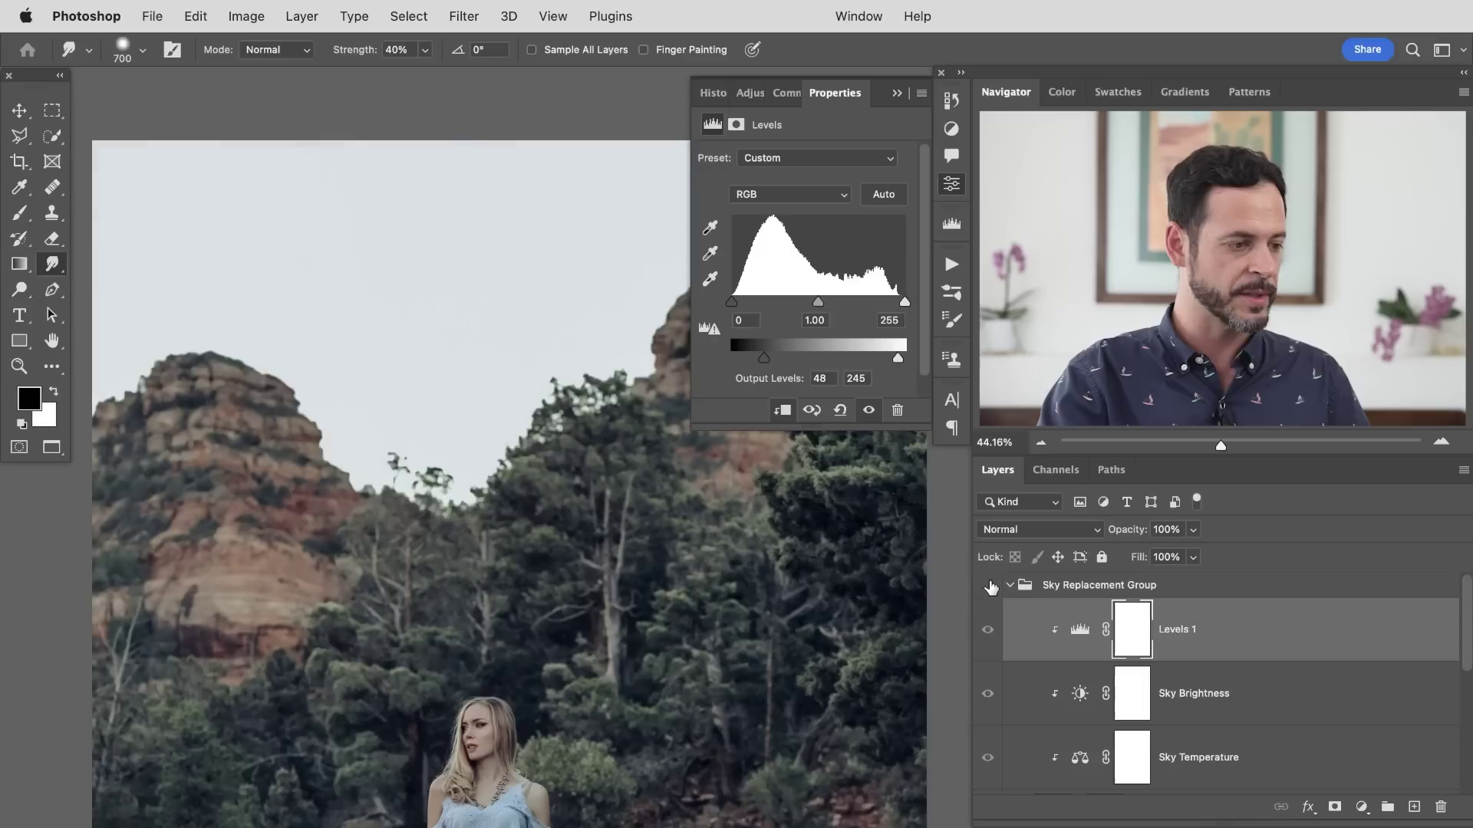
left_click(990, 586)
left_click(989, 586)
left_click(988, 584)
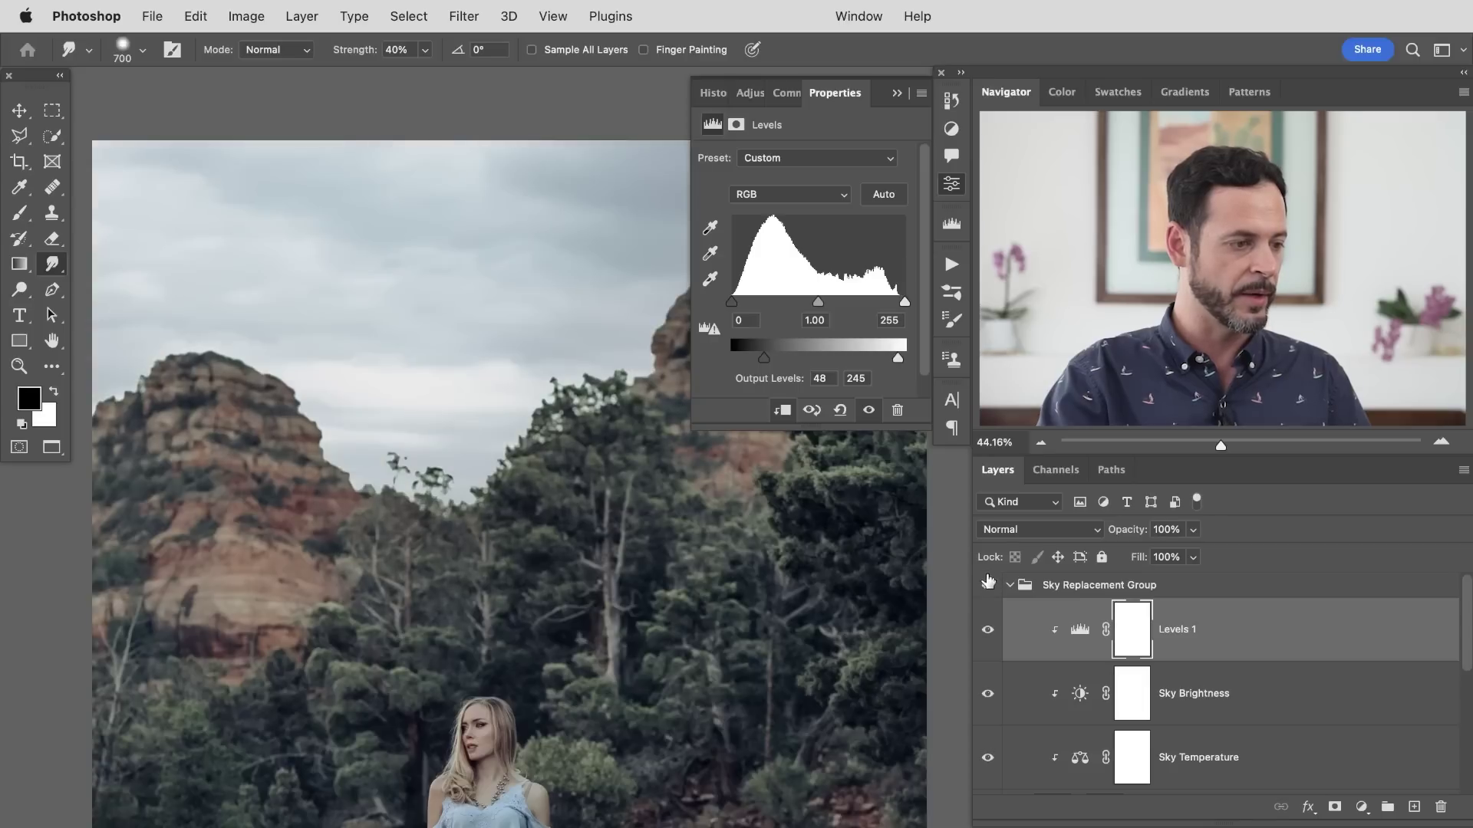
left_click(951, 192)
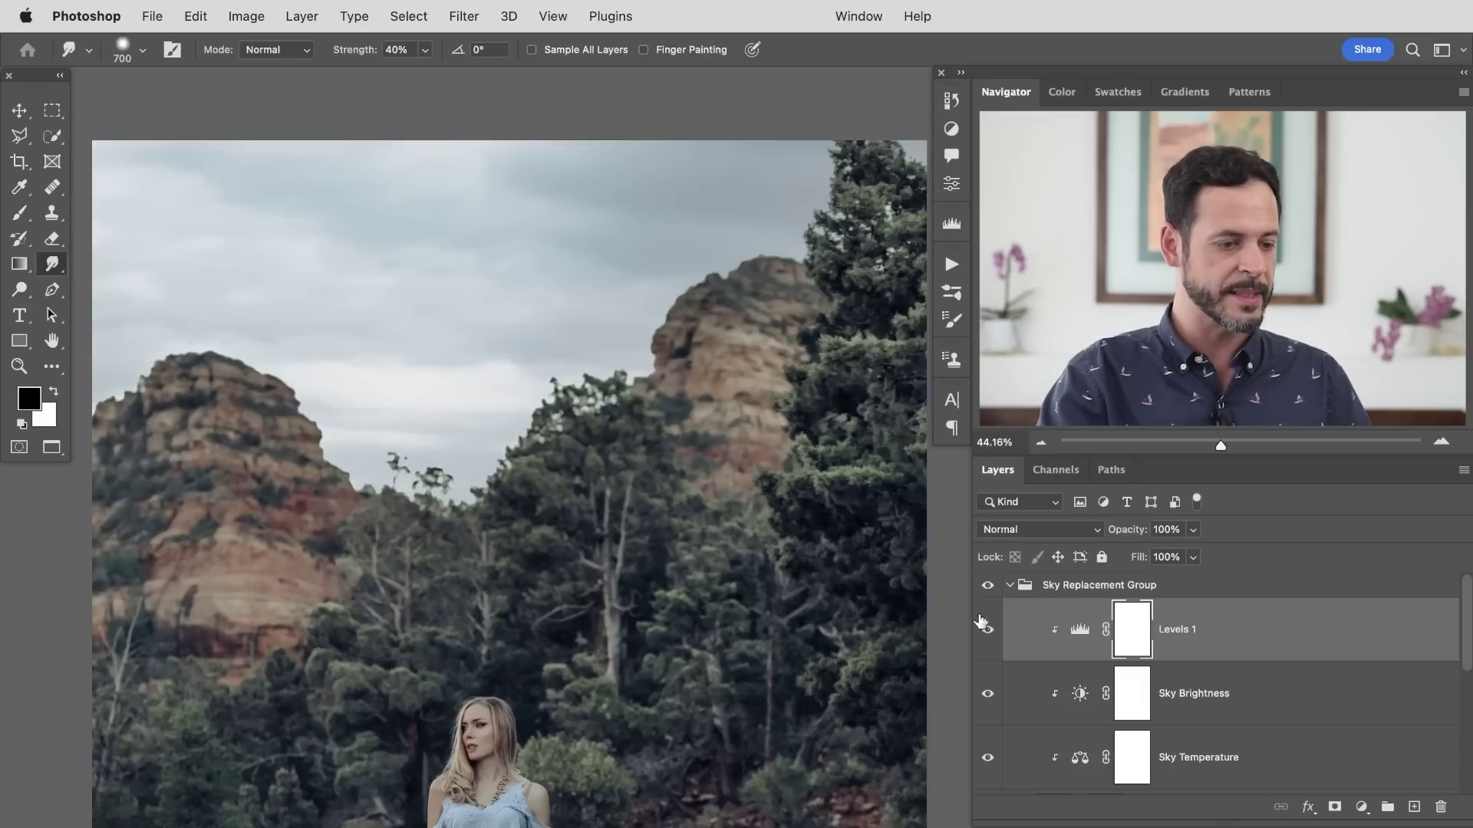
Examine the treetop's leaf edges against the replaced sky up close.
left_click(605, 390, "super")
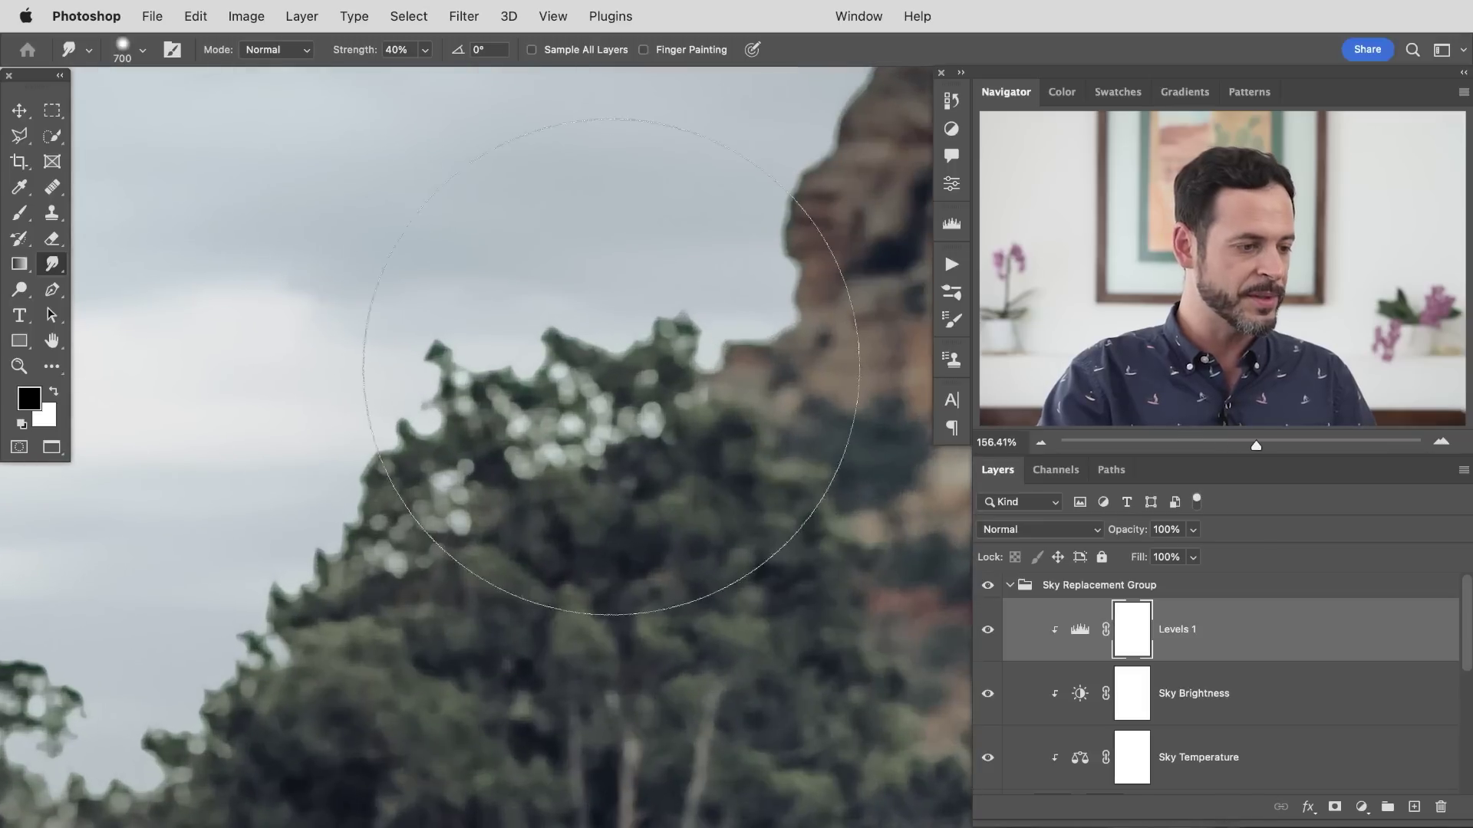
mouse_move(509, 371)
left_mouse_down()
mouse_move(460, 365)
mouse_move(352, 489)
mouse_move(362, 477)
left_mouse_up()
key("super+z")
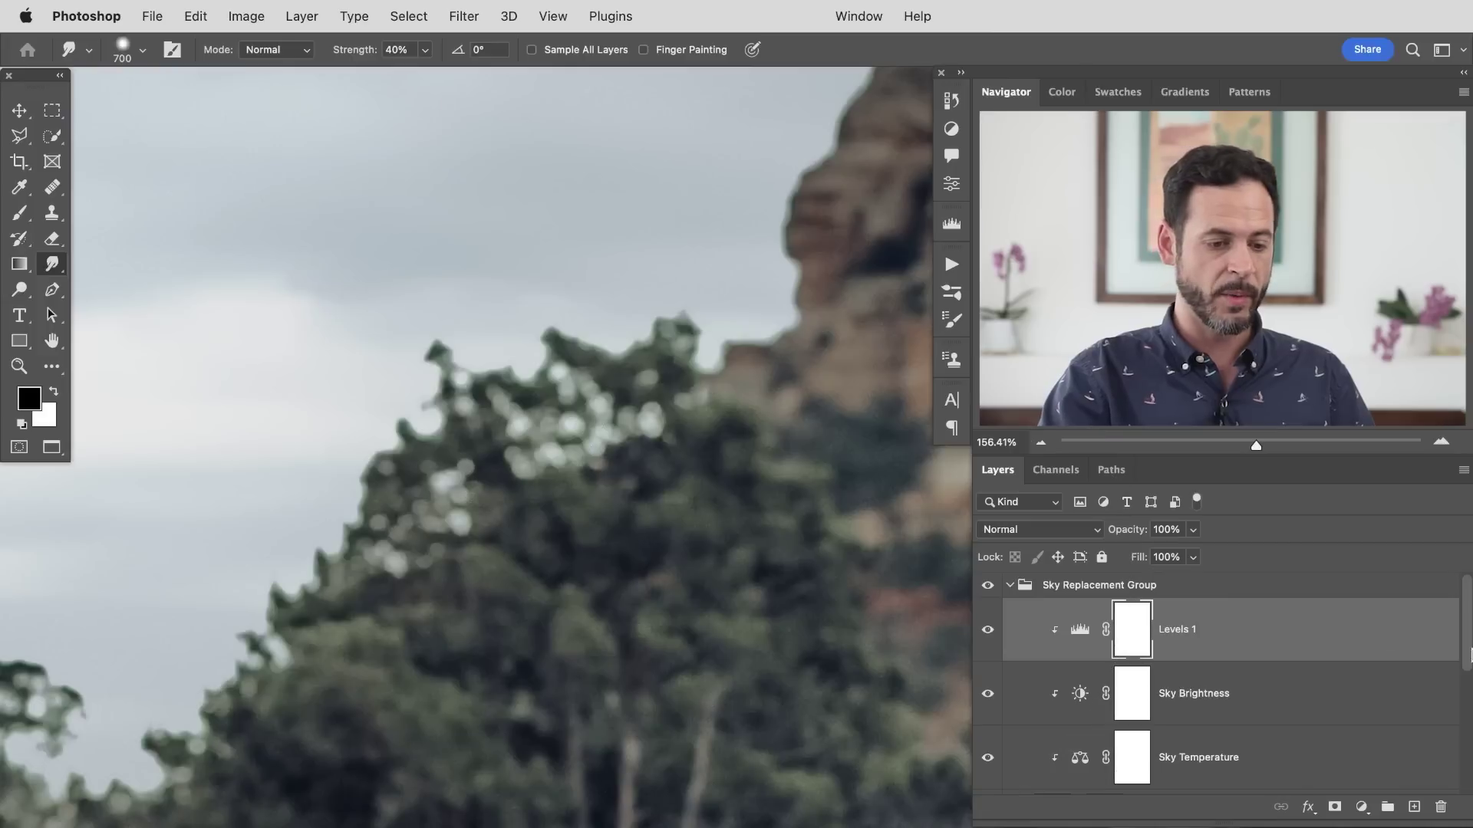
Select the layer mask of the Sky layer inside the Sky Replacement Group.
left_click_drag(1465, 616, 1470, 678)
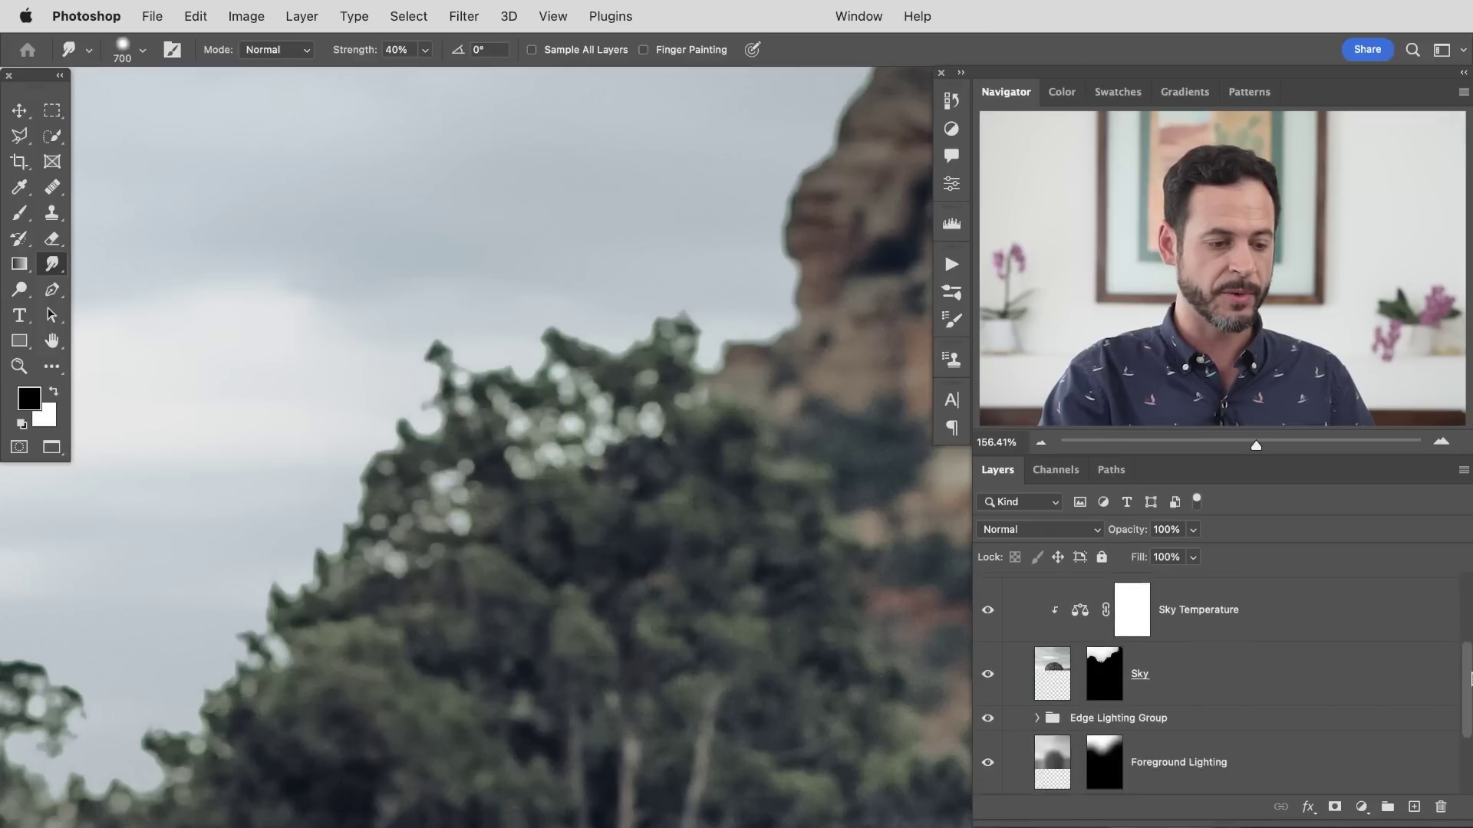
left_click(1079, 695)
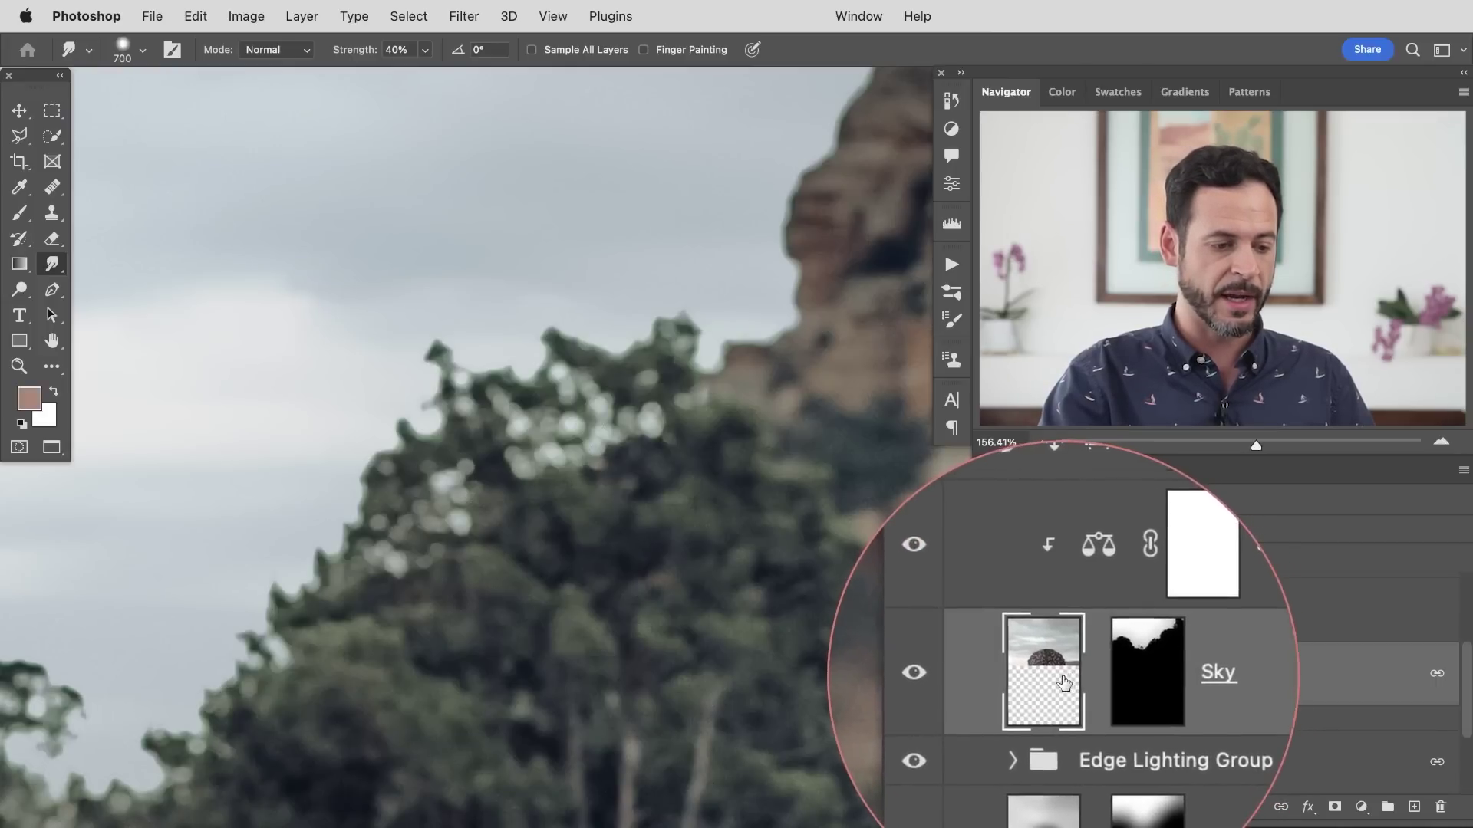
left_click(1105, 683)
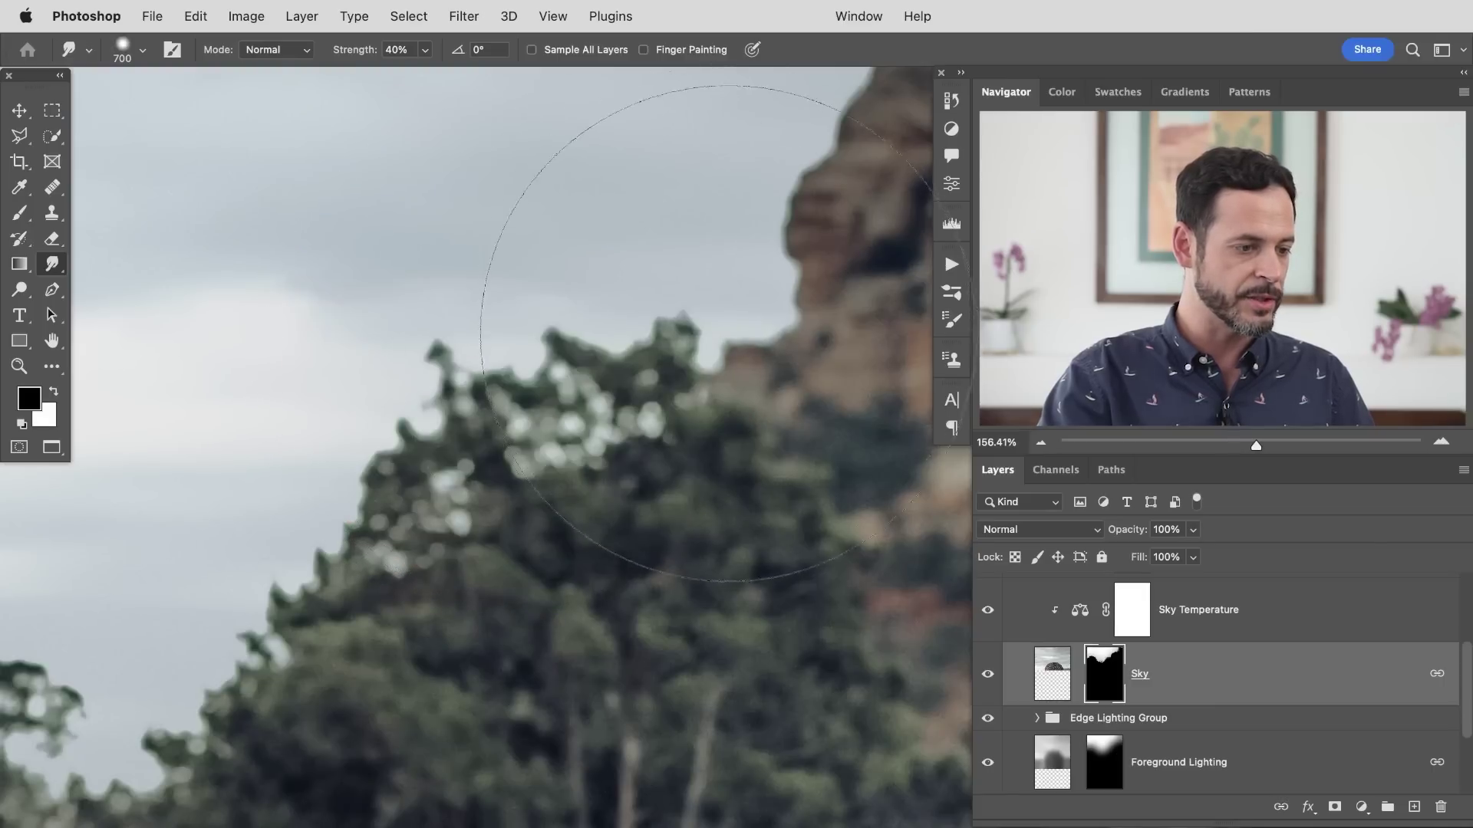
Examine the sky mask's edges along the distant rock formation and the tall evergreen up close.
scroll(690, 322, "right", 6)
scroll(690, 322, "up", 4)
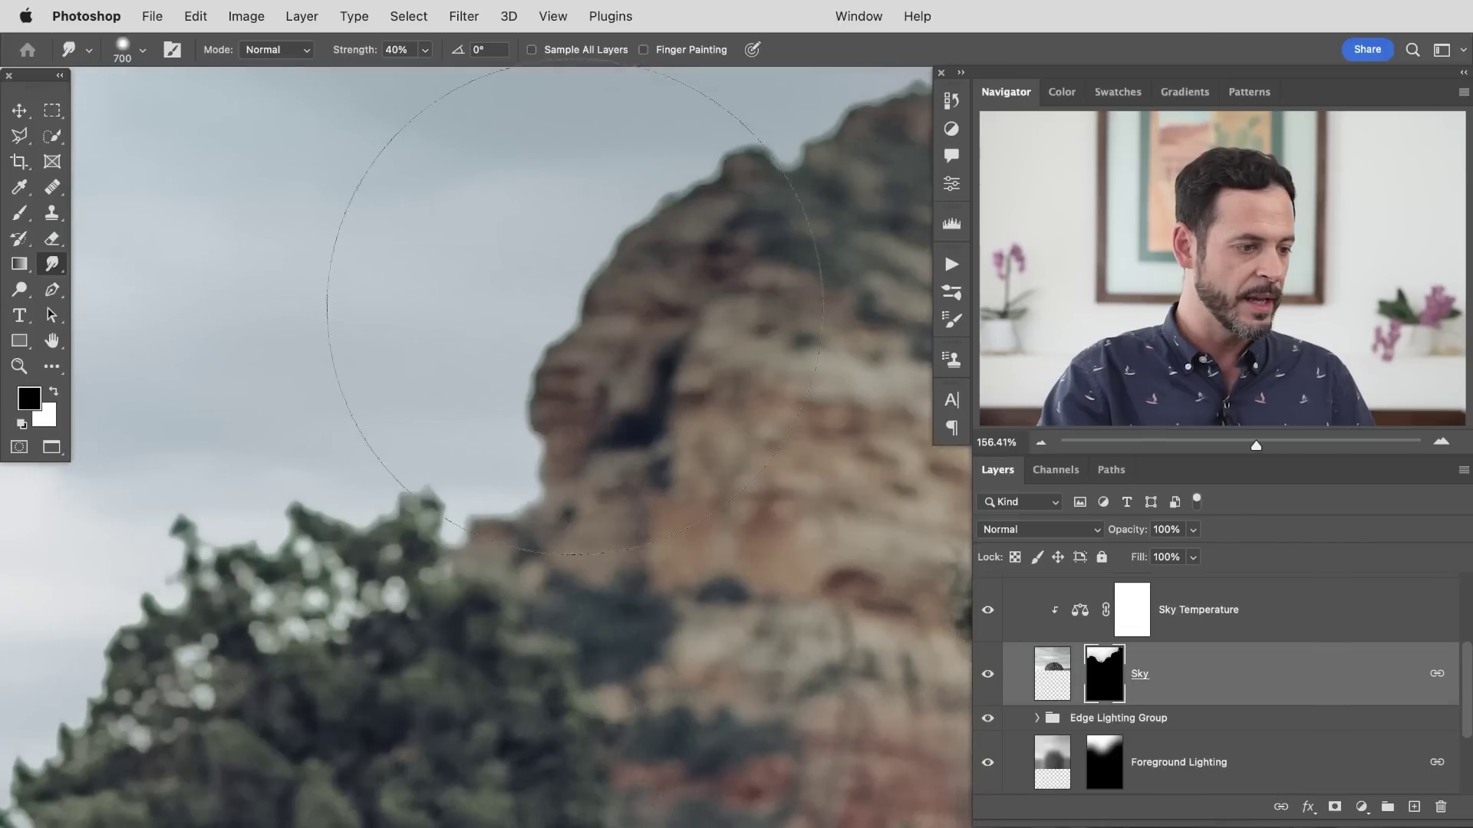
scroll(552, 345, "right", 5)
scroll(552, 345, "up", 4)
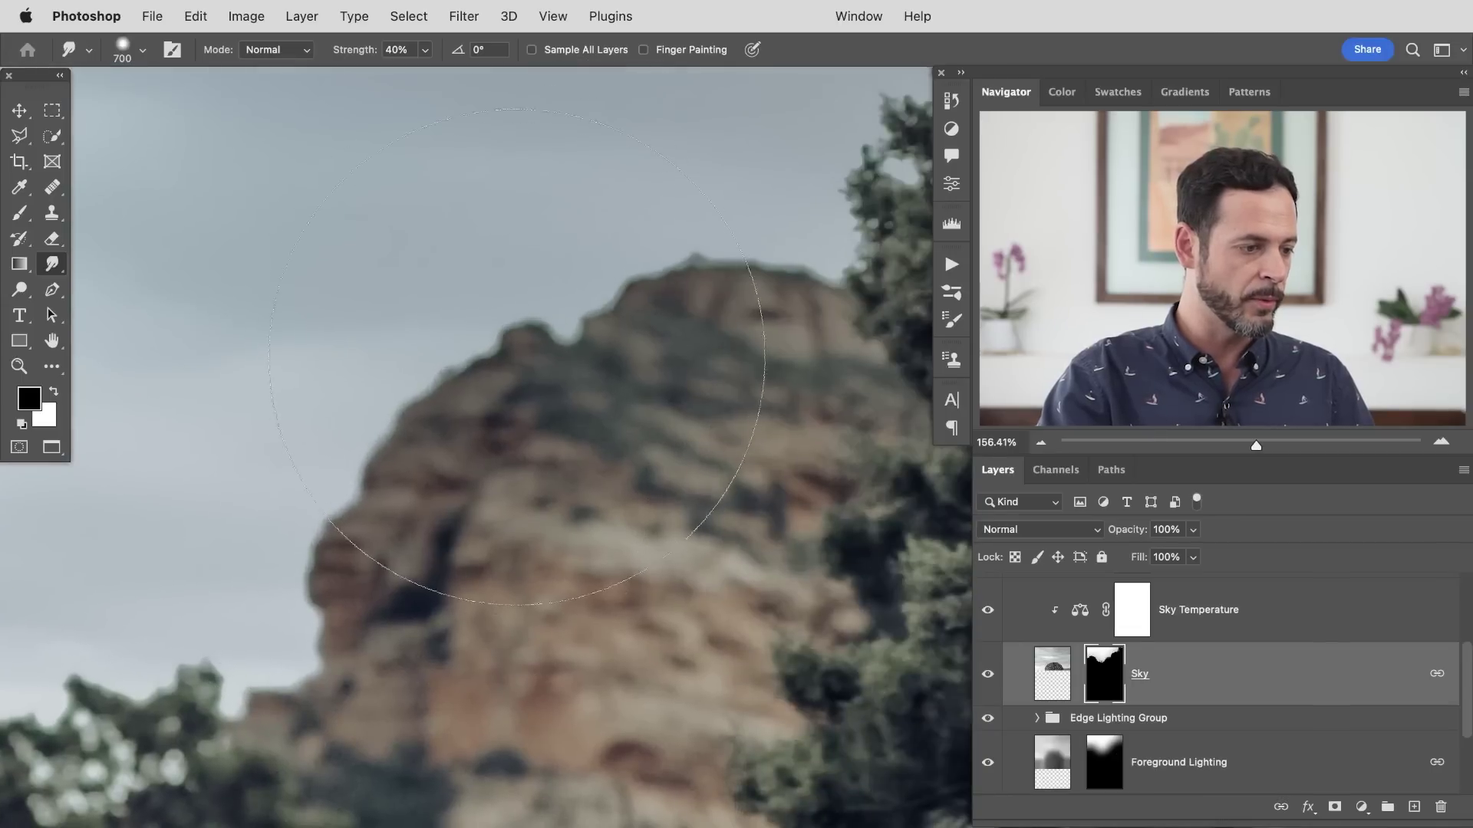
scroll(529, 375, "right", 4)
scroll(529, 375, "up", 2)
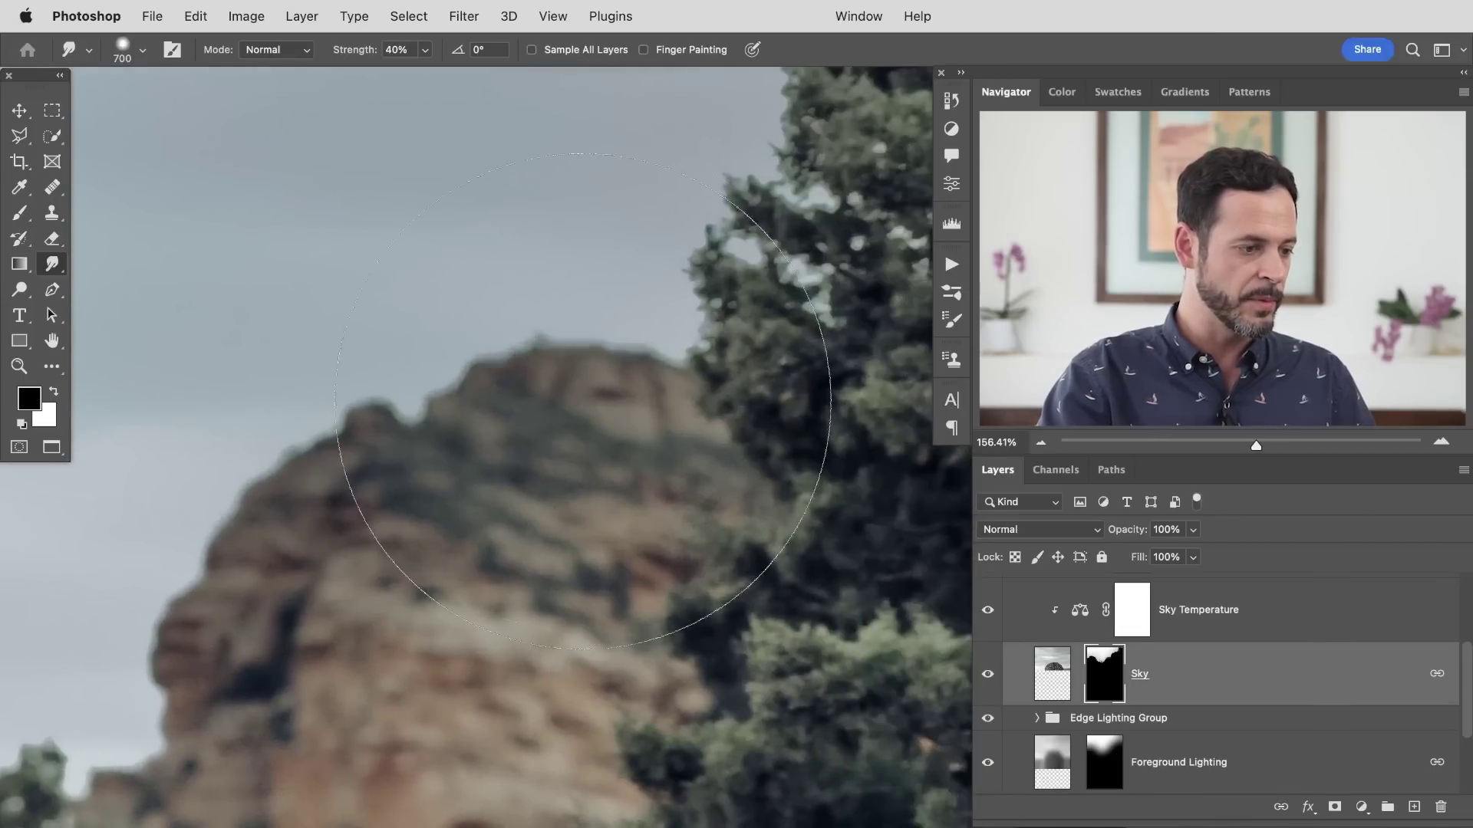
scroll(586, 403, "right", 3)
scroll(585, 403, "up", 3)
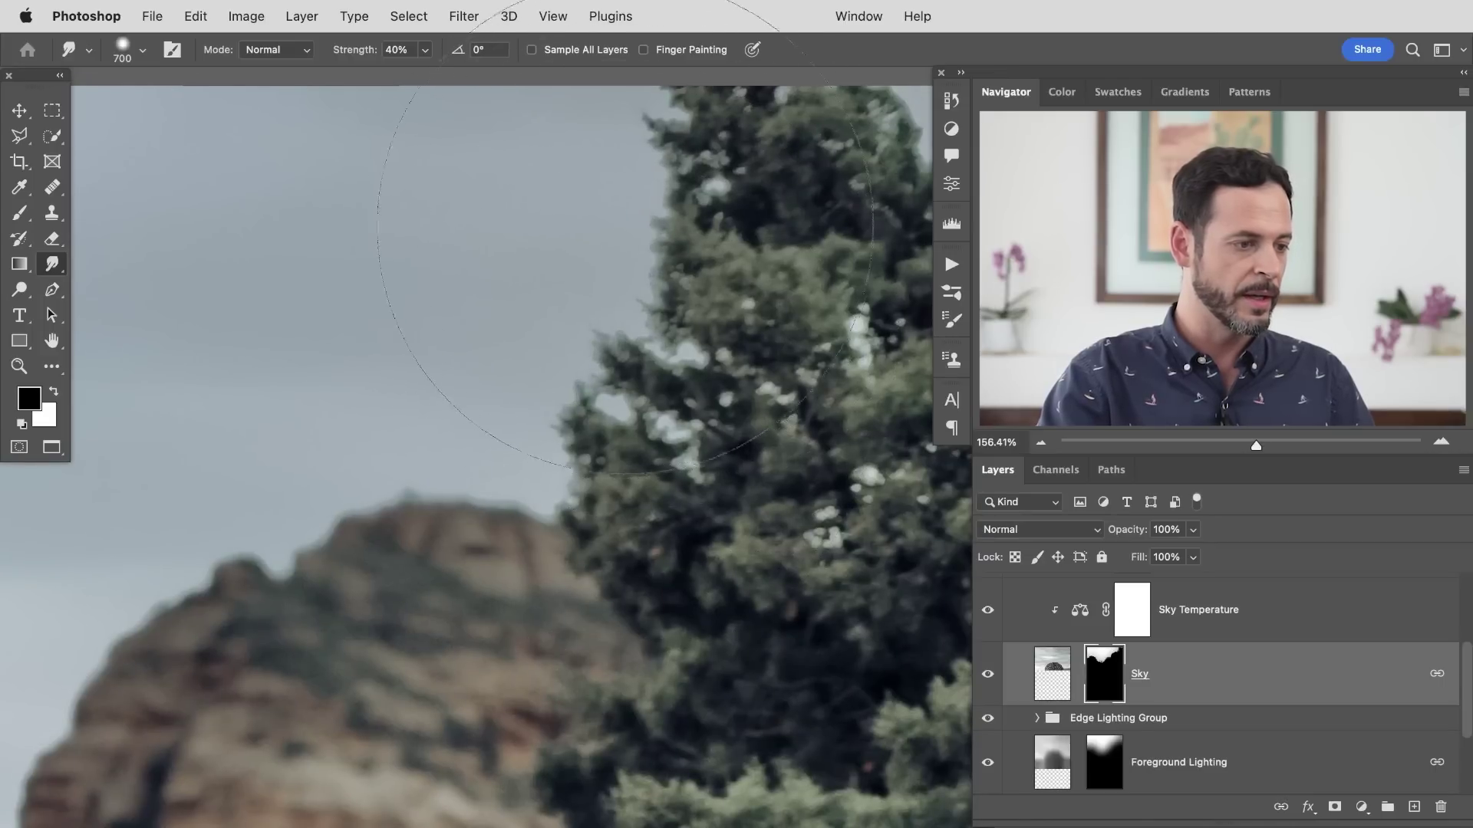
scroll(625, 230, "right", 6)
scroll(625, 231, "up", 3)
scroll(671, 284, "down", 5)
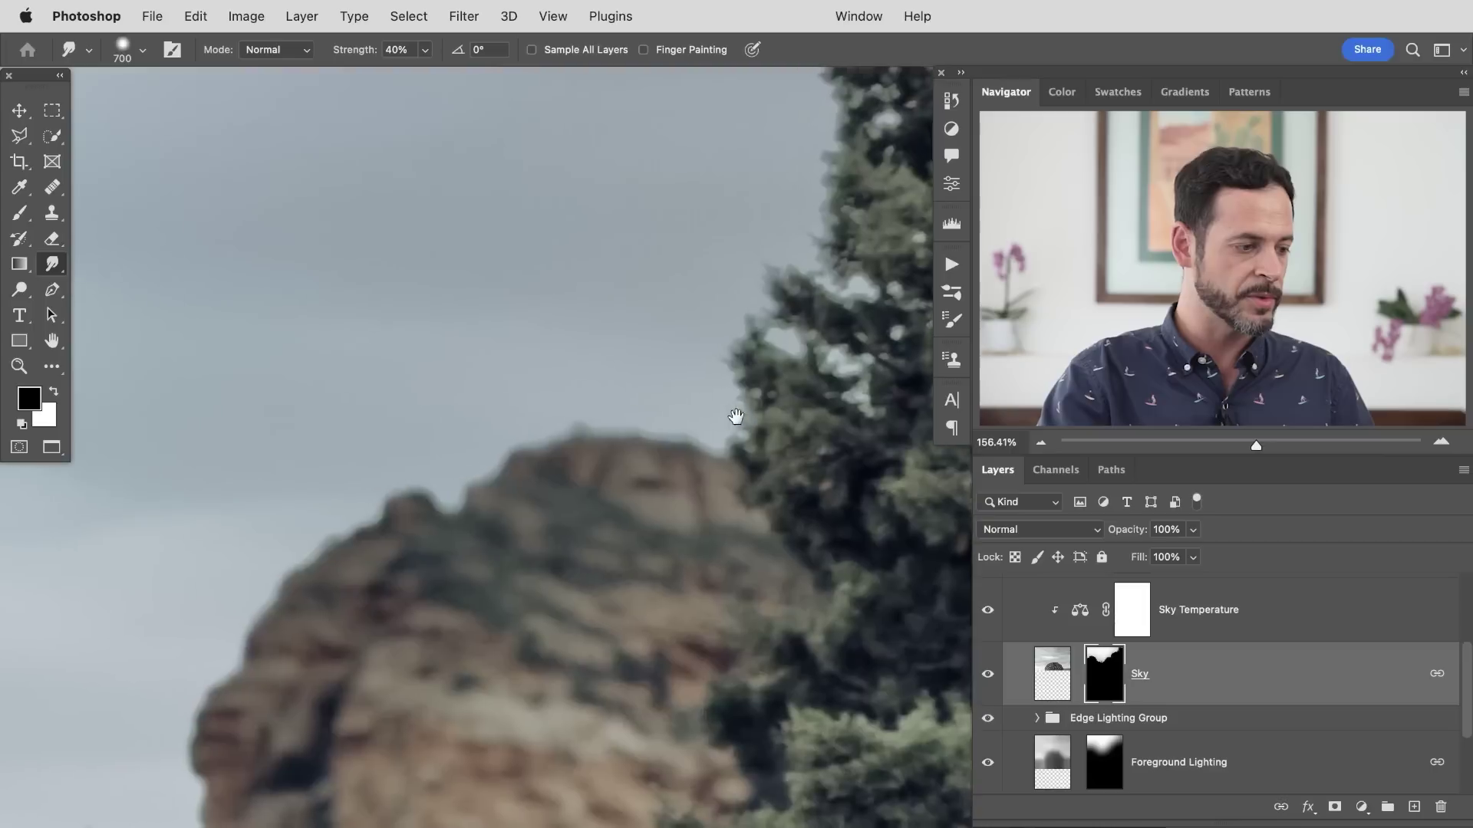
Examine the sky mask's edges around the middle treetops and the red butte at the image's far side.
scroll(739, 420, "left", 4)
scroll(740, 420, "down", 3)
scroll(428, 513, "left", 4)
scroll(428, 513, "down", 2)
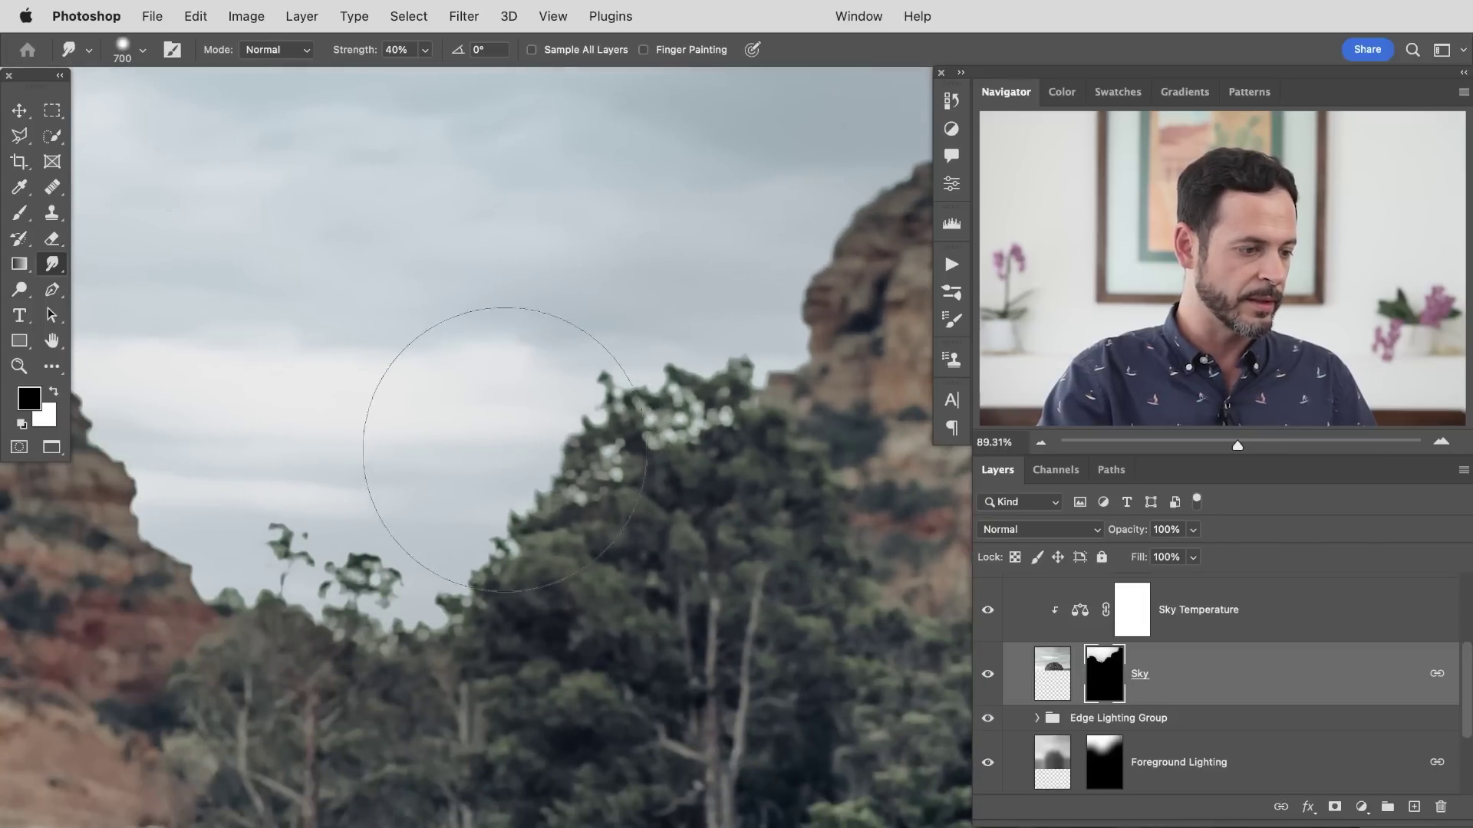
scroll(274, 561, "left", 5)
scroll(274, 561, "down", 1)
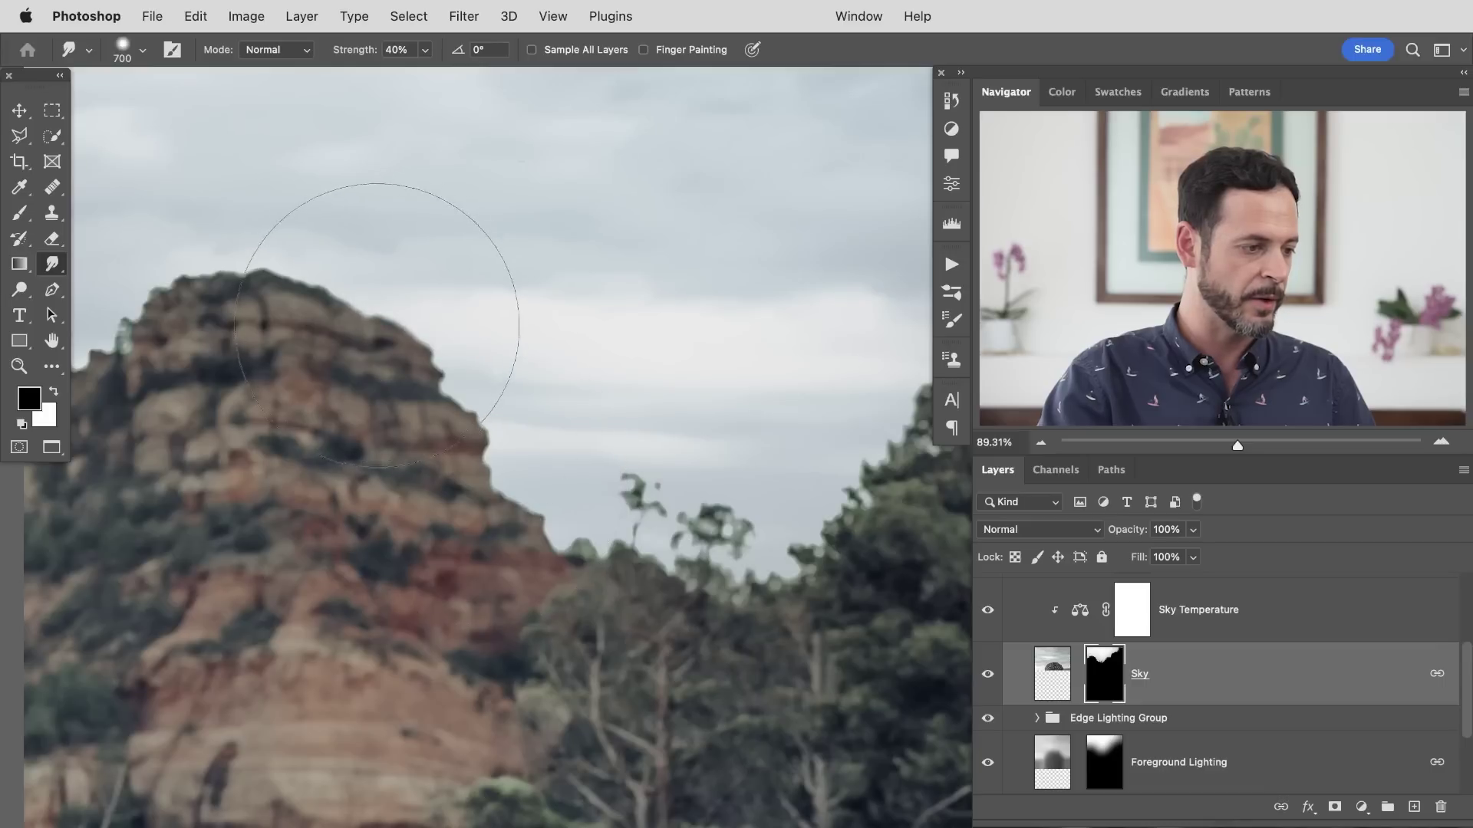
scroll(380, 330, "left", 5)
scroll(380, 329, "up", 1)
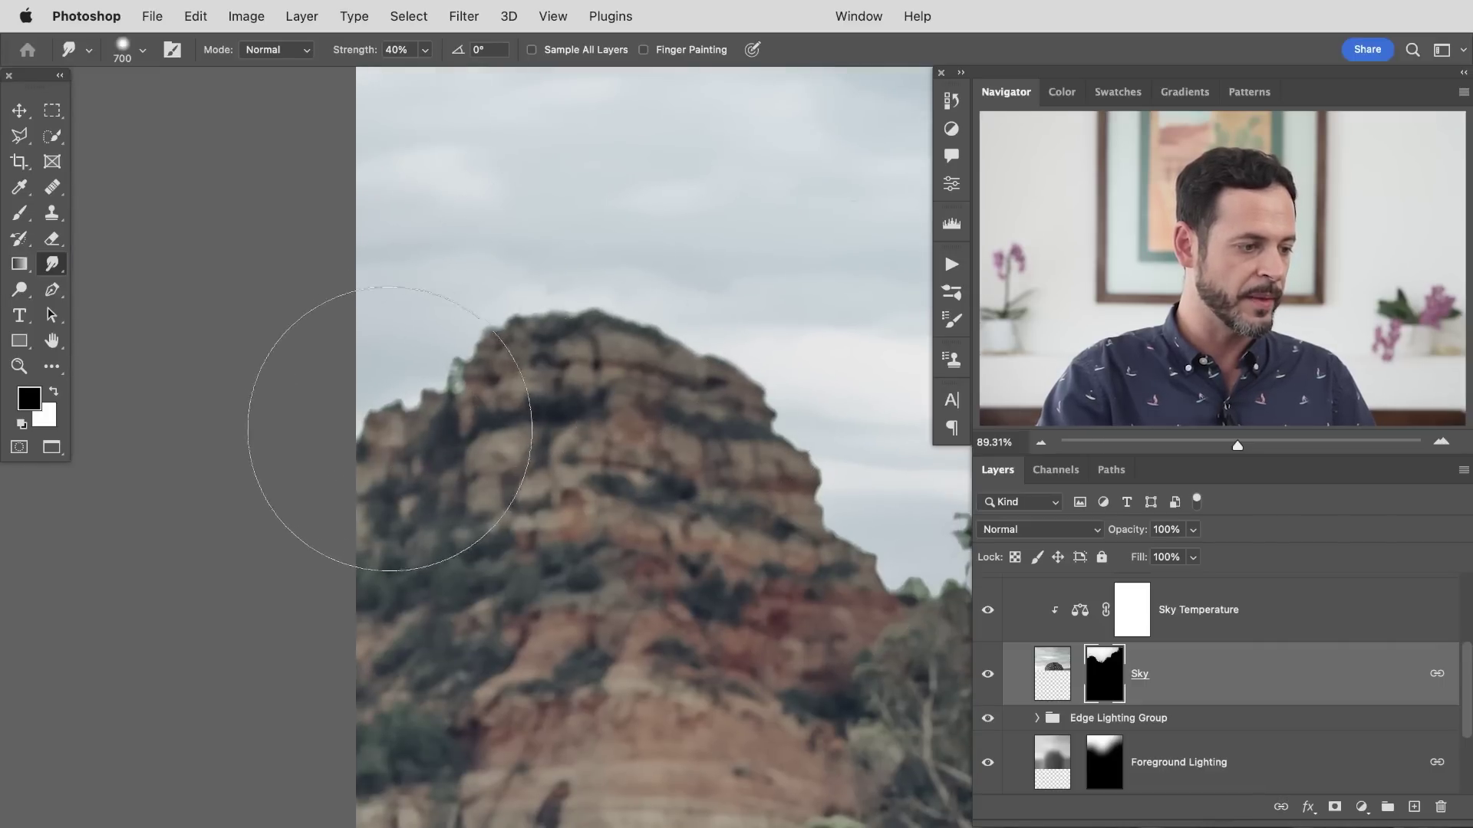
left_click_drag(657, 450, 312, 342)
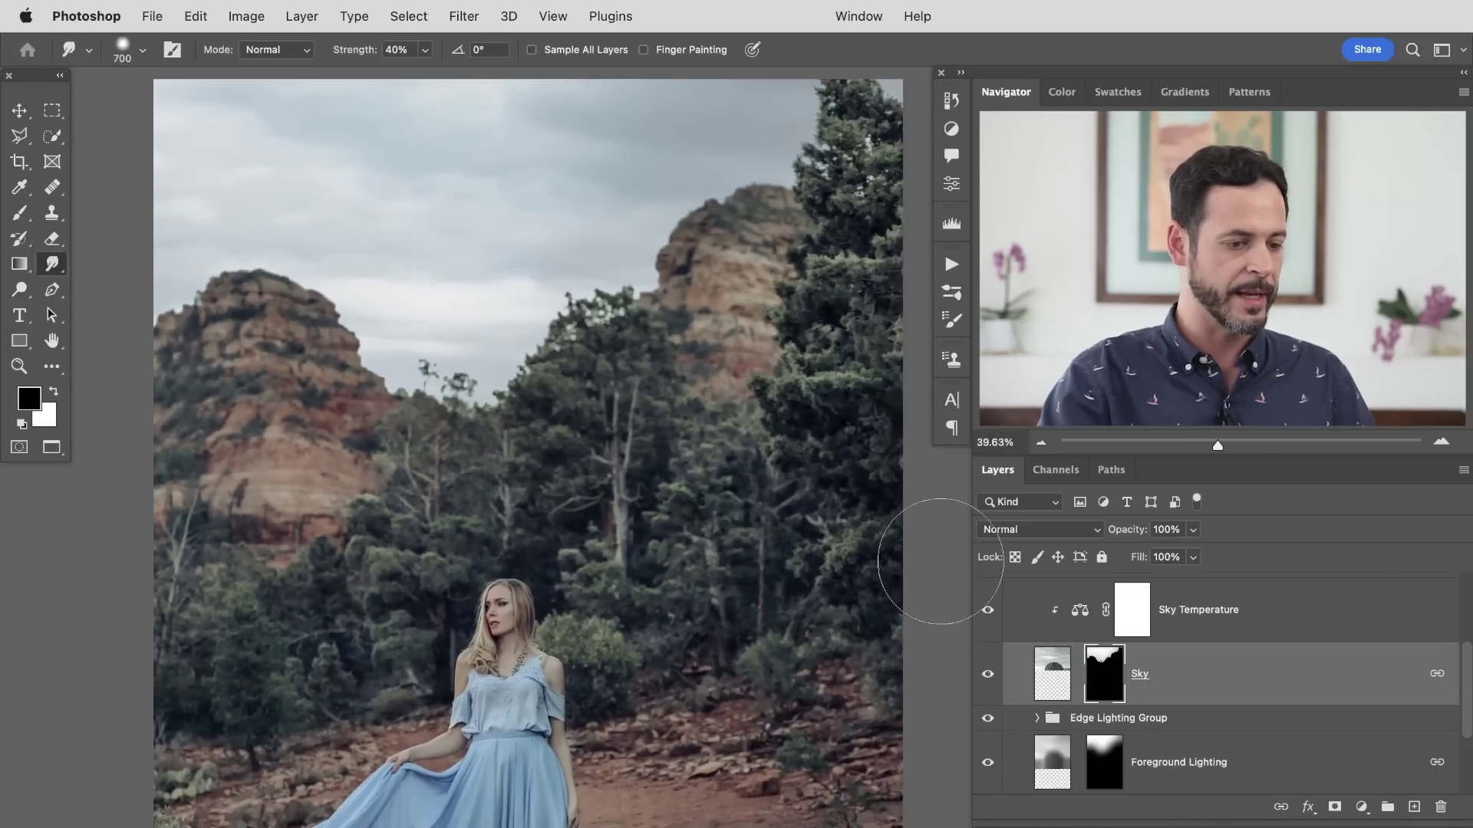
Collapse the Sky Replacement Group and compare the whole image with and without the replaced sky.
left_click_drag(1467, 682, 1465, 603)
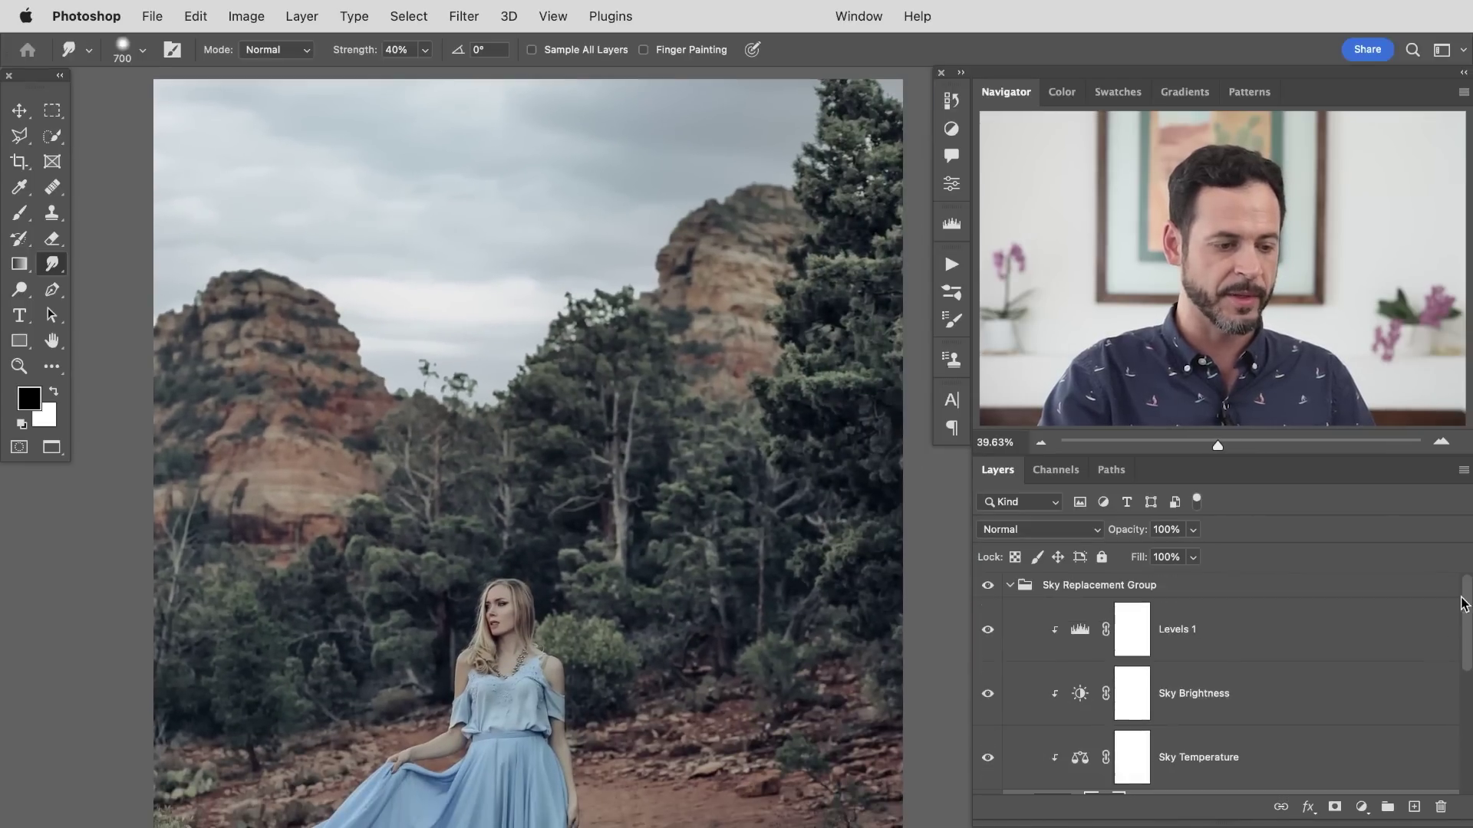
left_click(1009, 587)
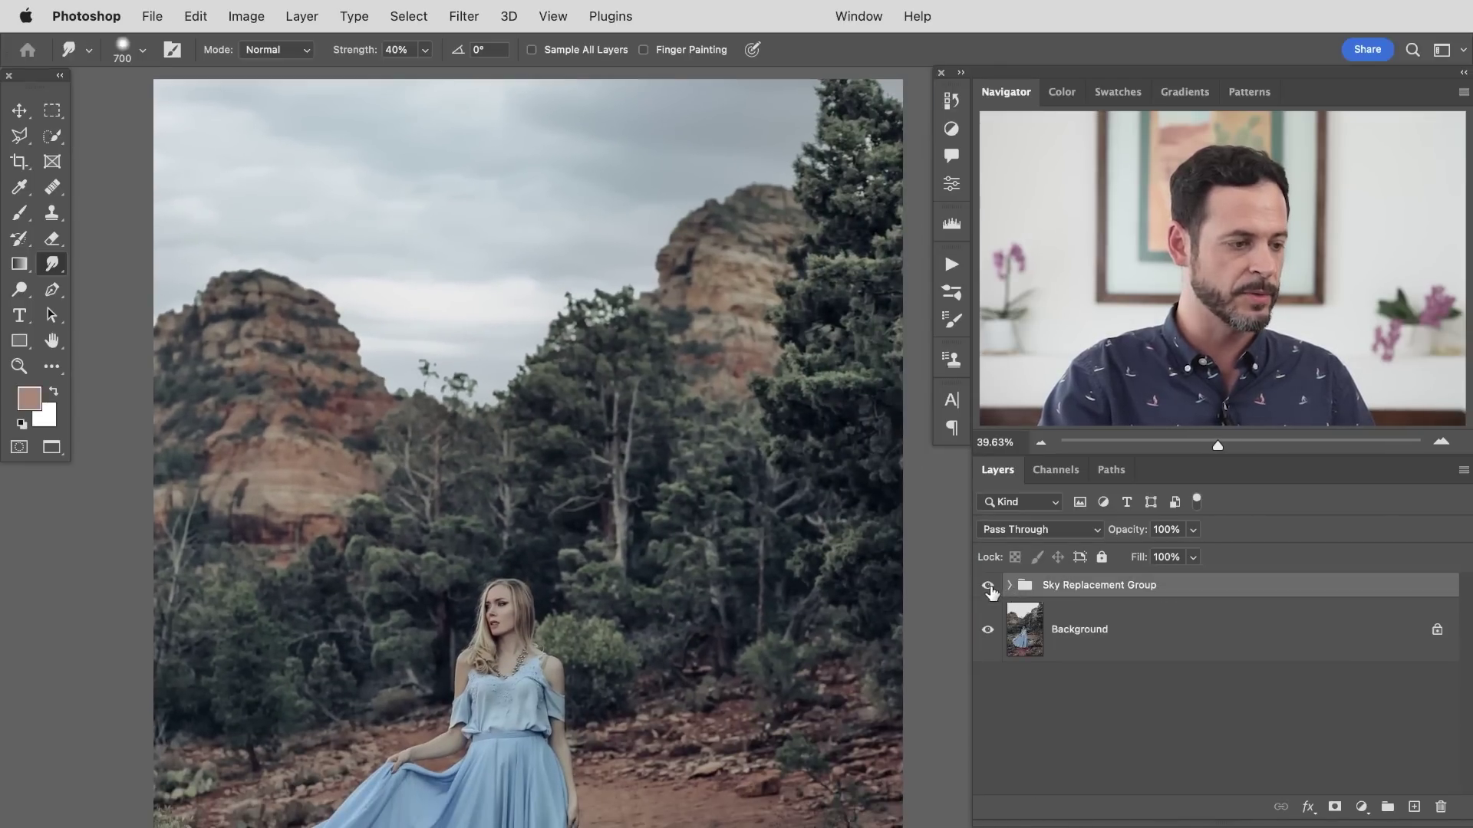
left_click(988, 587)
left_click(989, 587)
left_click(988, 587)
left_click(988, 587)
left_click_drag(766, 640, 743, 503)
scroll(744, 503, "down", 2)
scroll(748, 503, "up", 2)
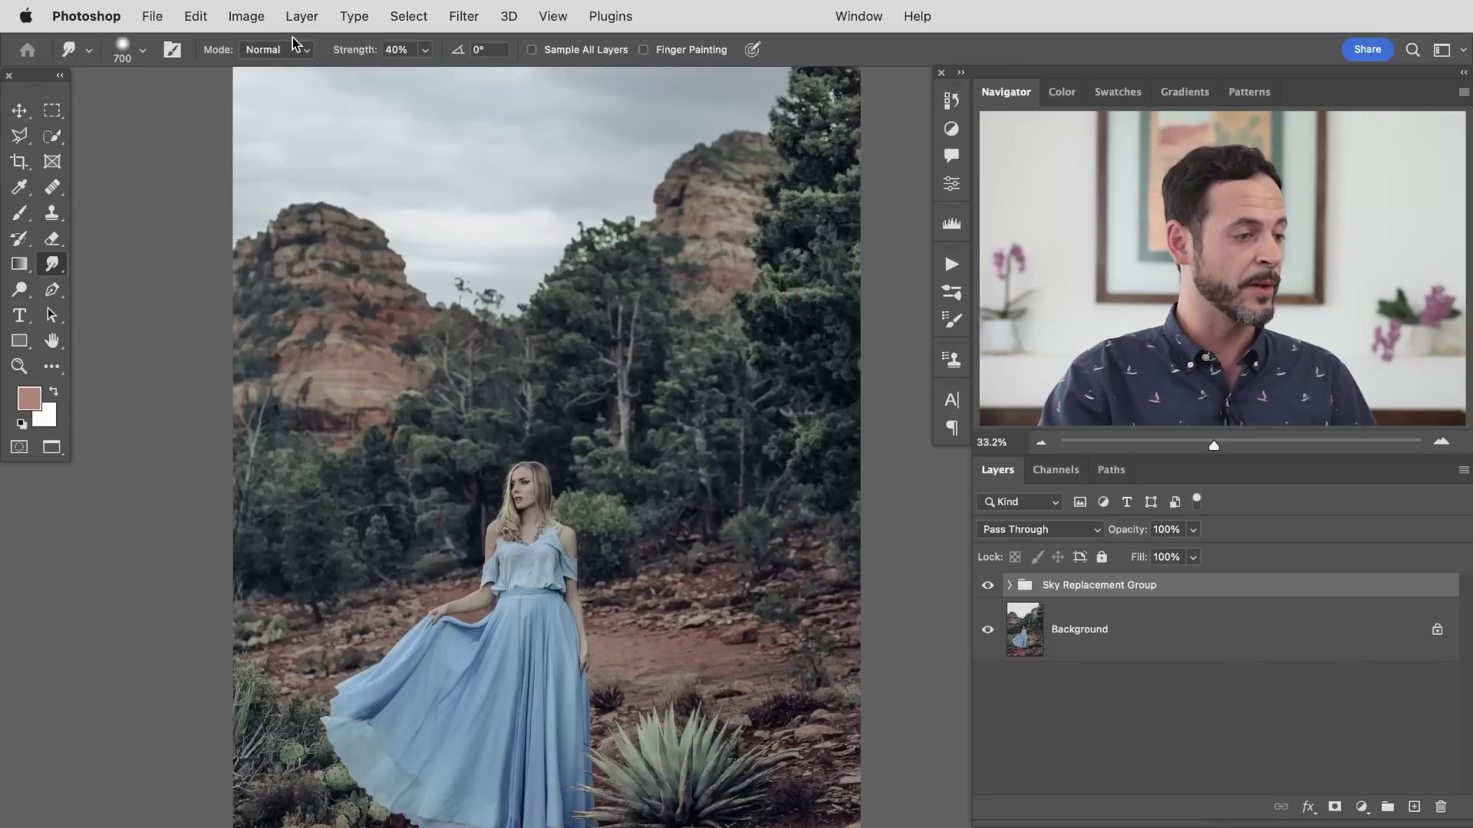
Add a Levels adjustment layer above the Sky Replacement Group.
left_click(302, 15)
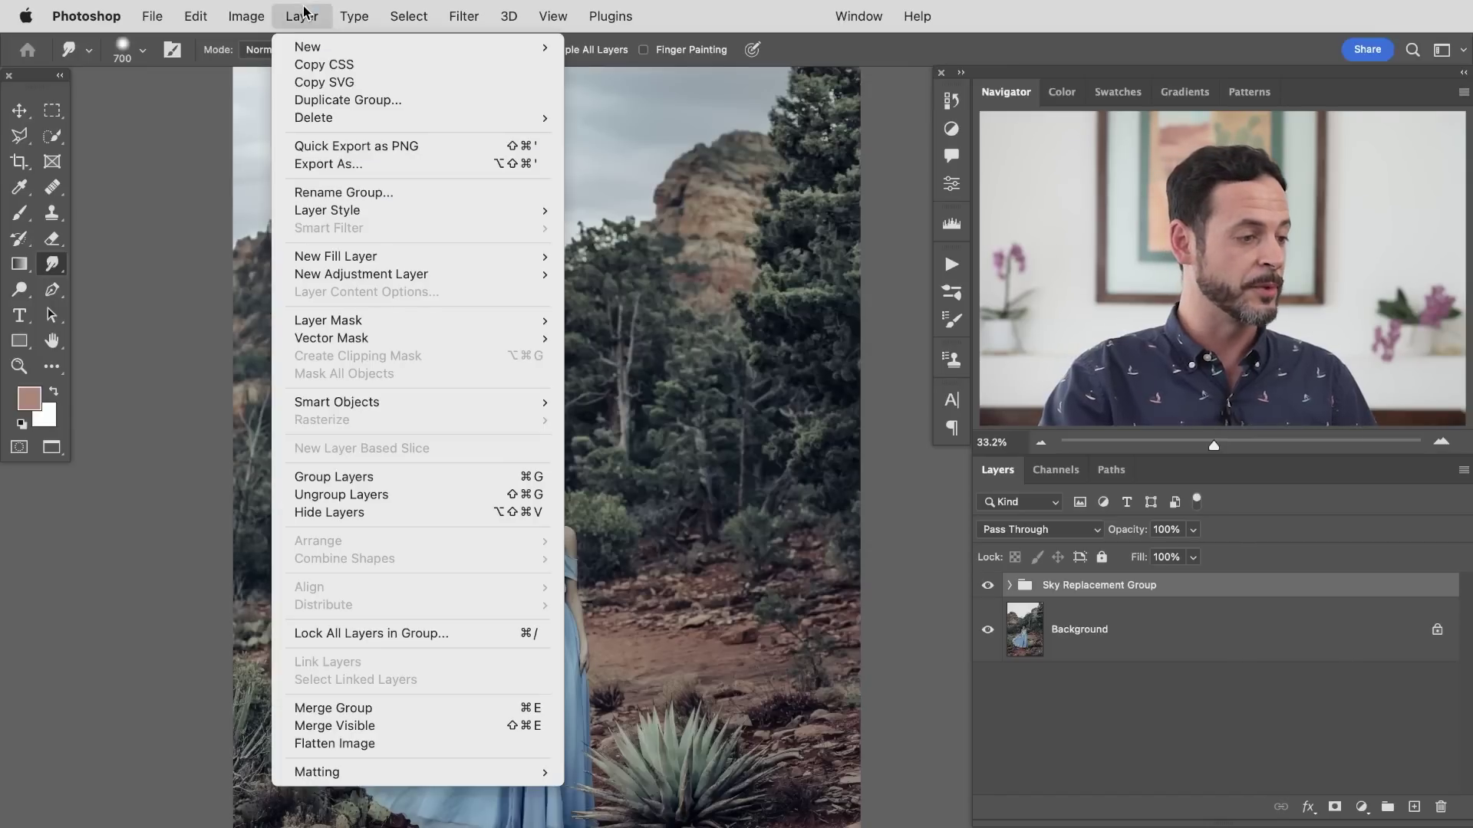
mouse_move(386, 273)
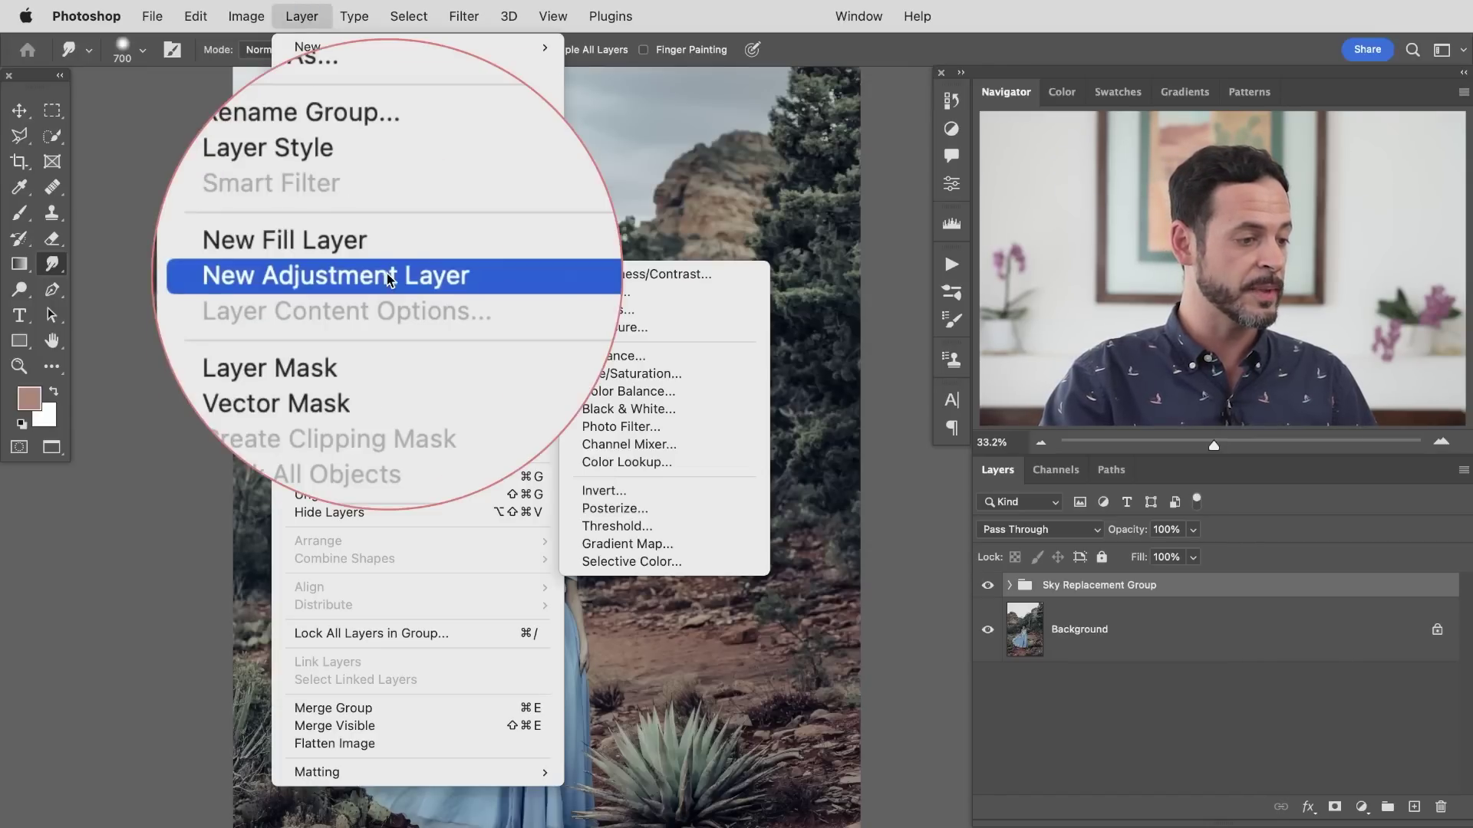
left_click(635, 299)
left_click(860, 479)
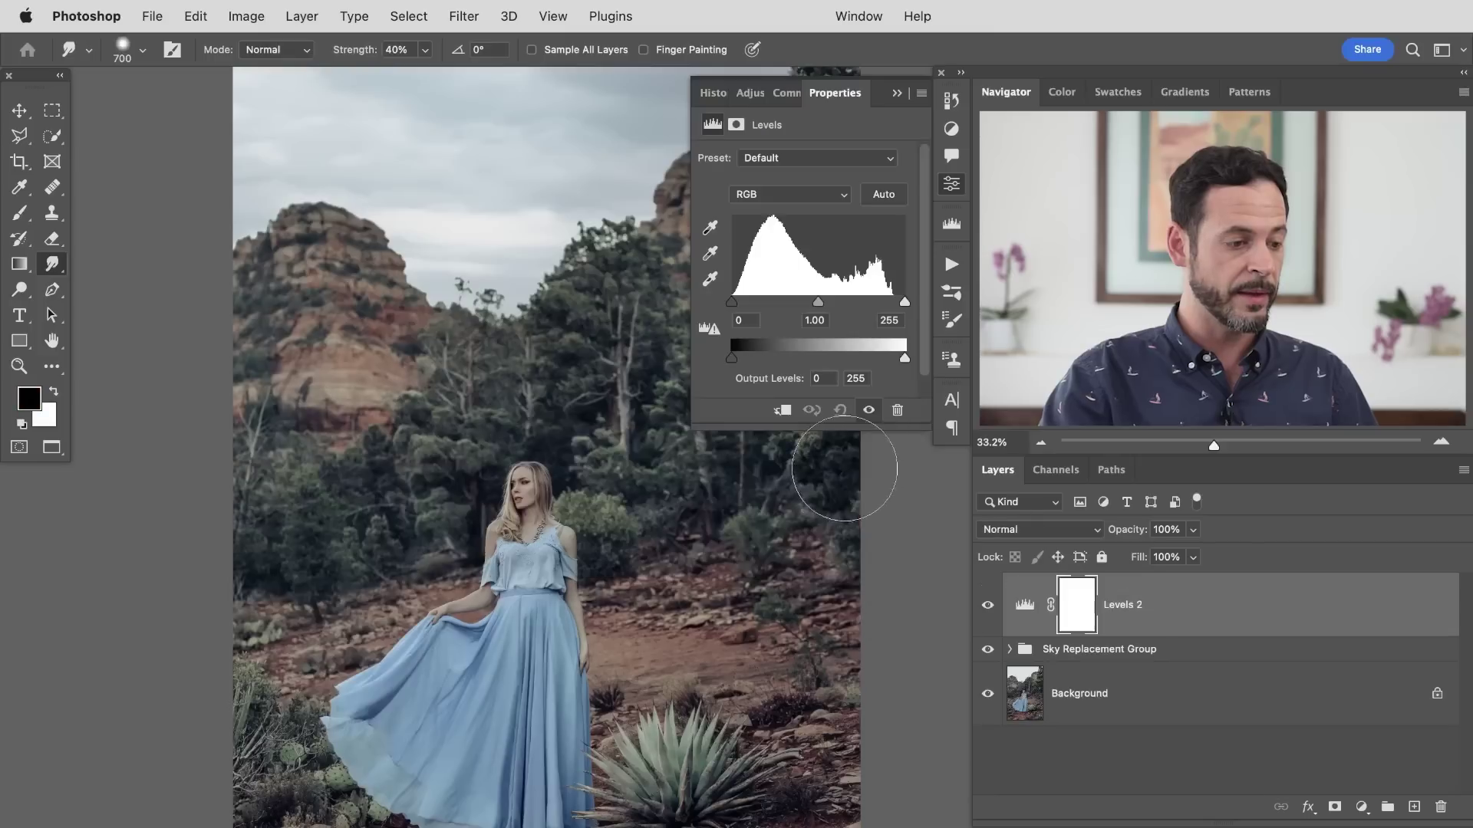
Switch the Levels 2 adjustment from the composite RGB channel to the Red channel.
left_click_drag(630, 540, 526, 466)
scroll(527, 467, "up", 5)
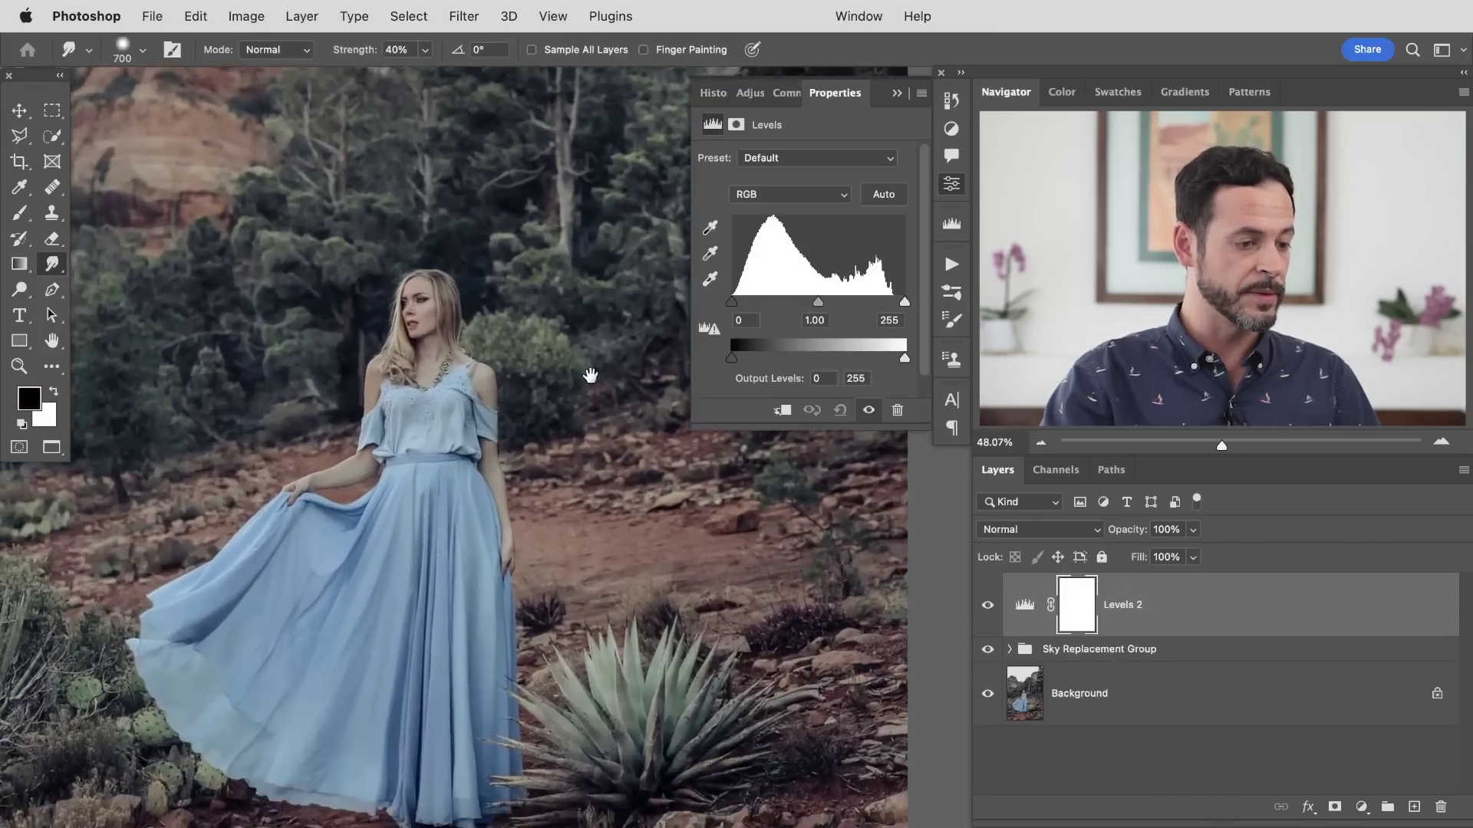
left_click_drag(590, 376, 666, 245)
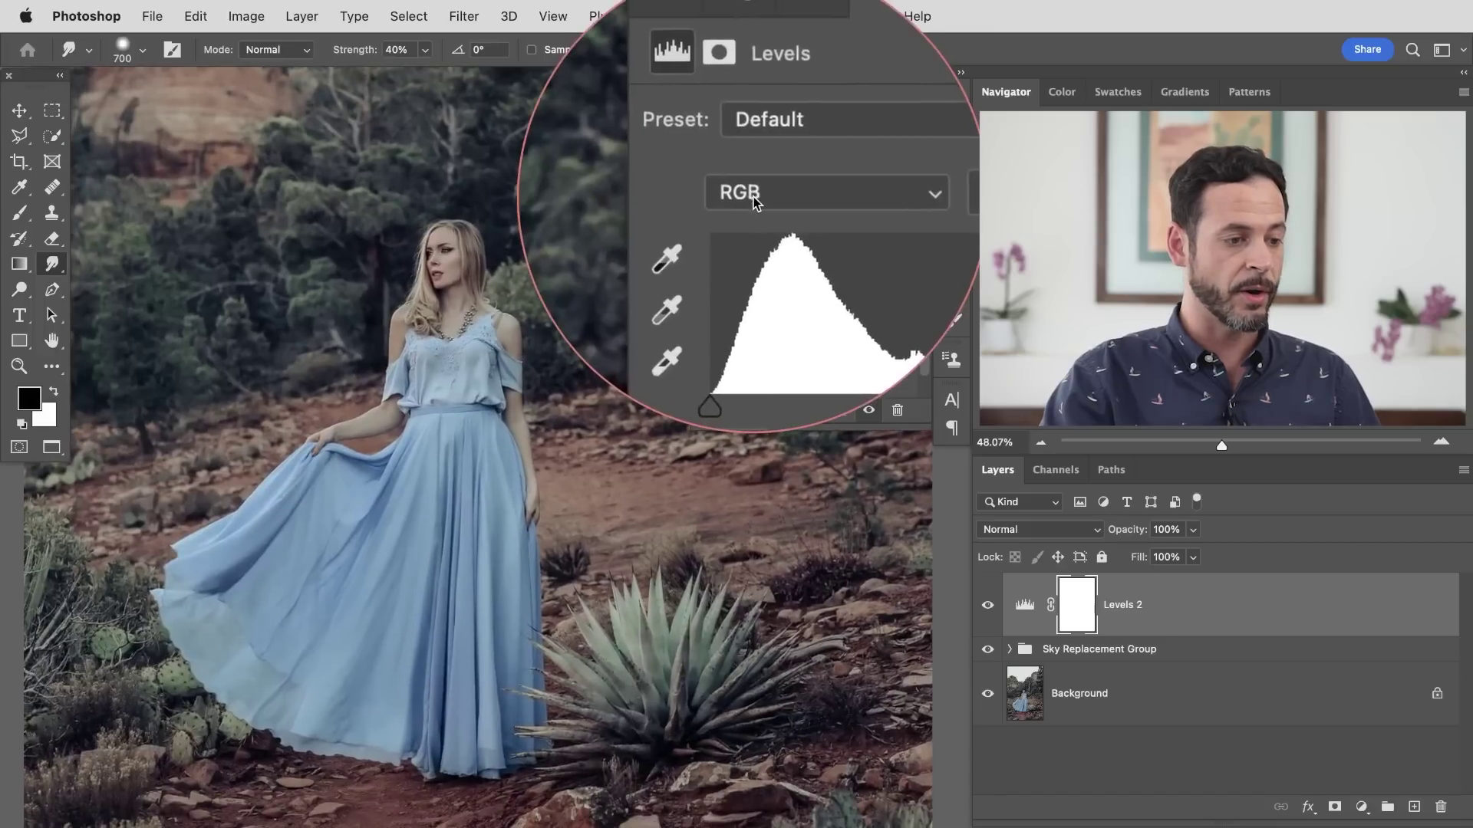
left_click(753, 201)
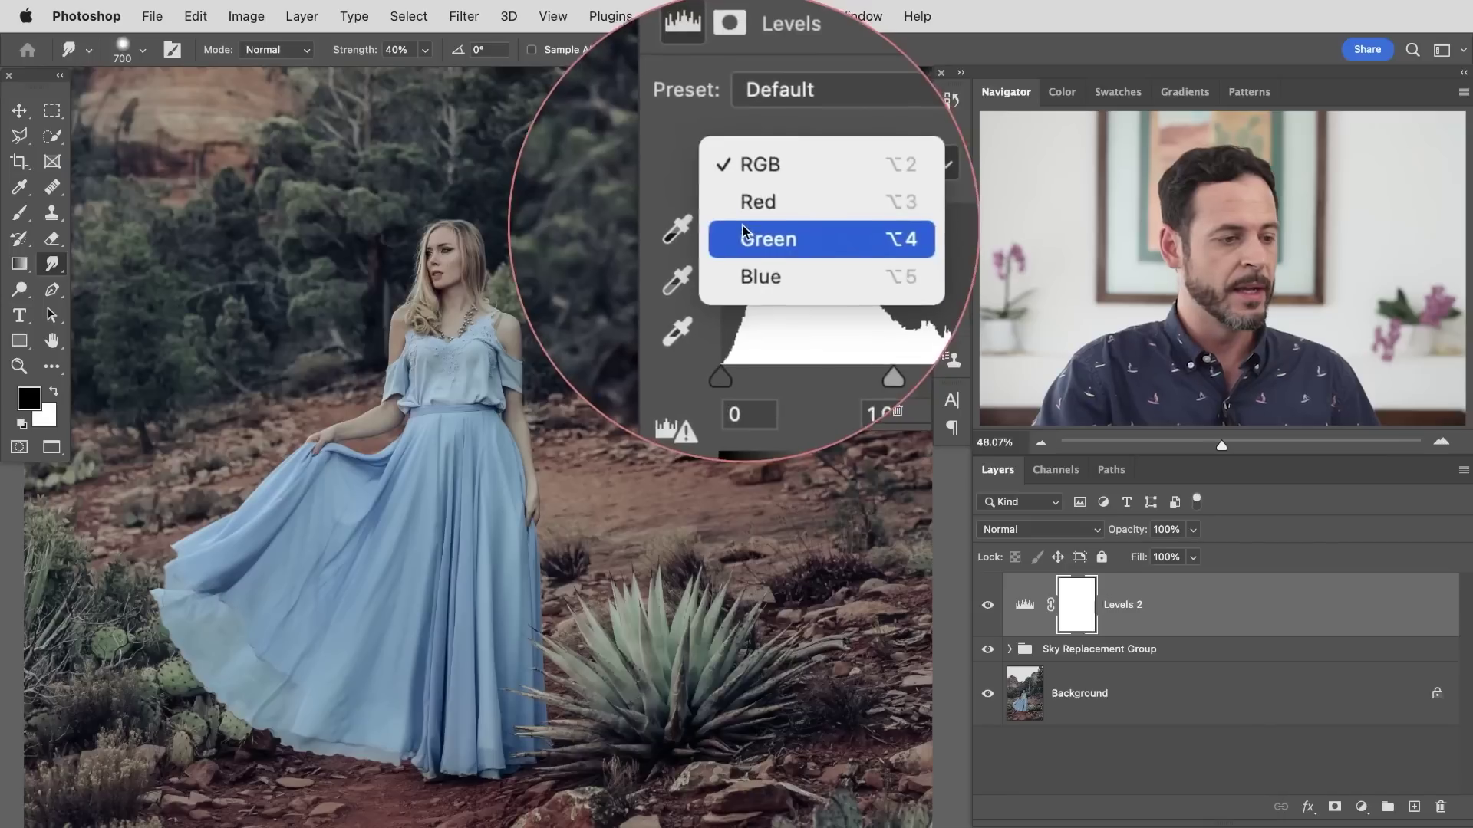
left_click(752, 218)
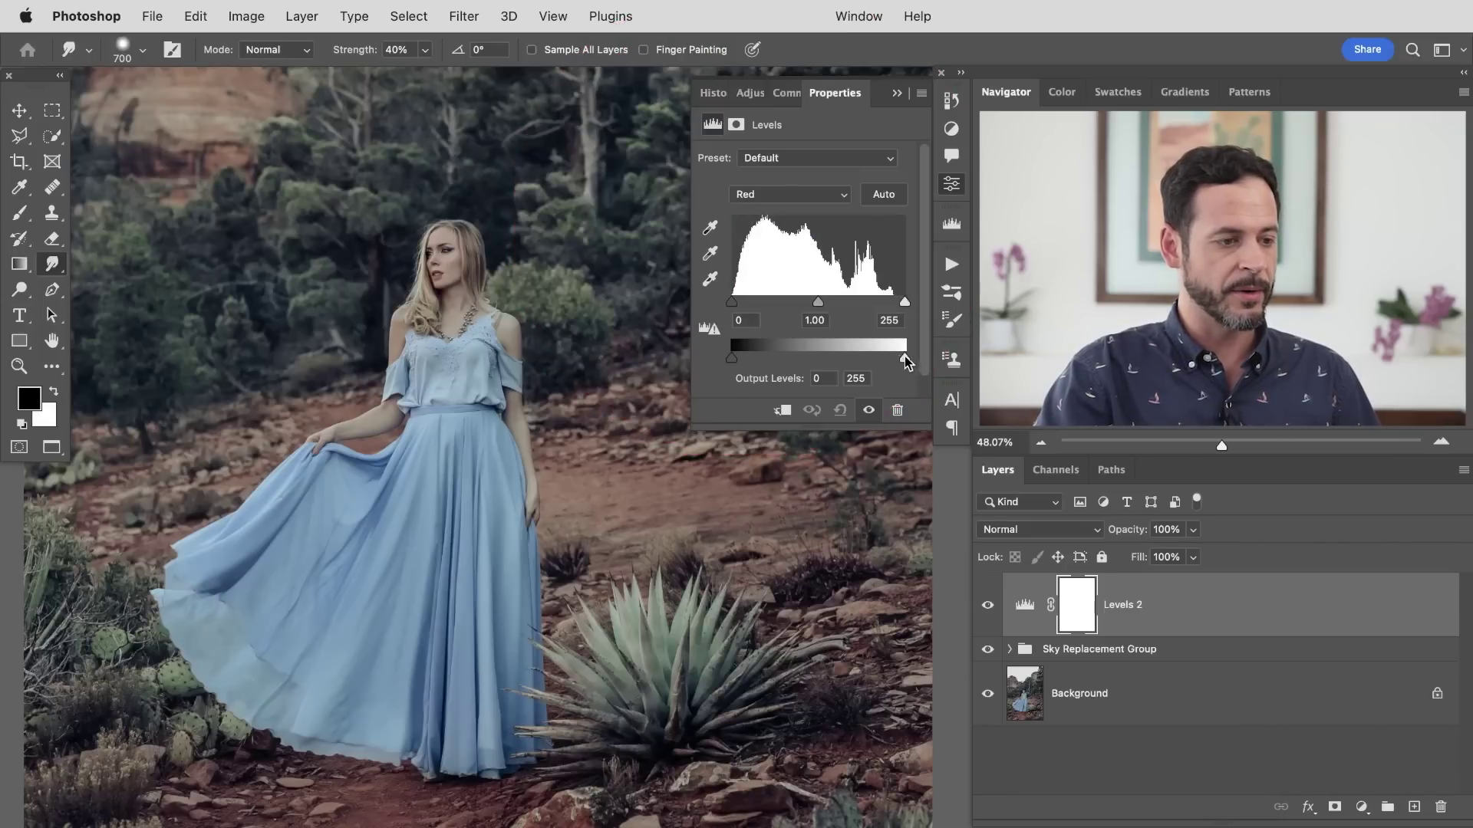
Detach the Levels properties as a floating panel clear of the woman and collapse the Comments panel.
left_click_drag(836, 93, 157, 91)
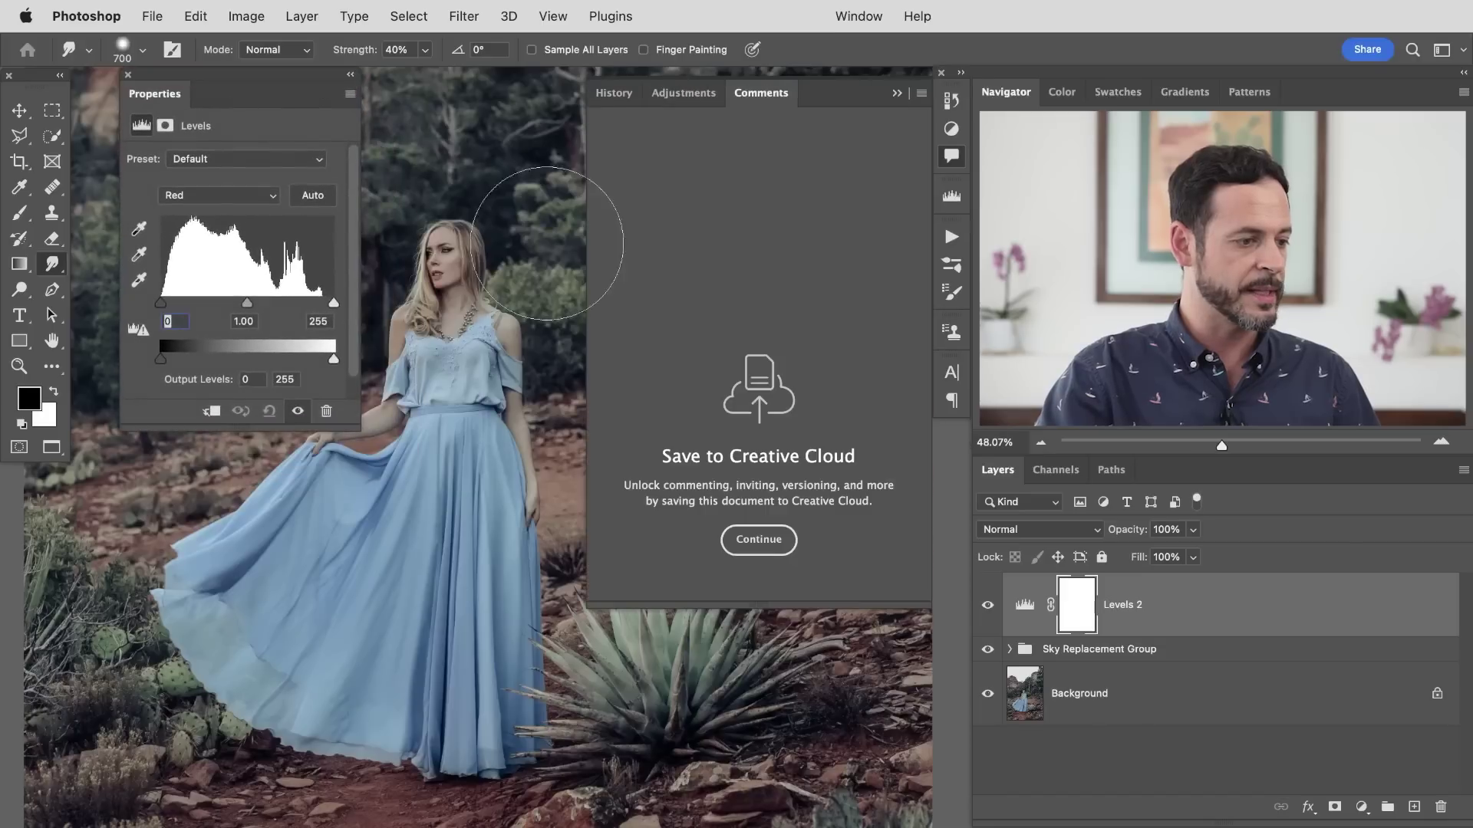
left_click(950, 156)
scroll(707, 328, "up", 3)
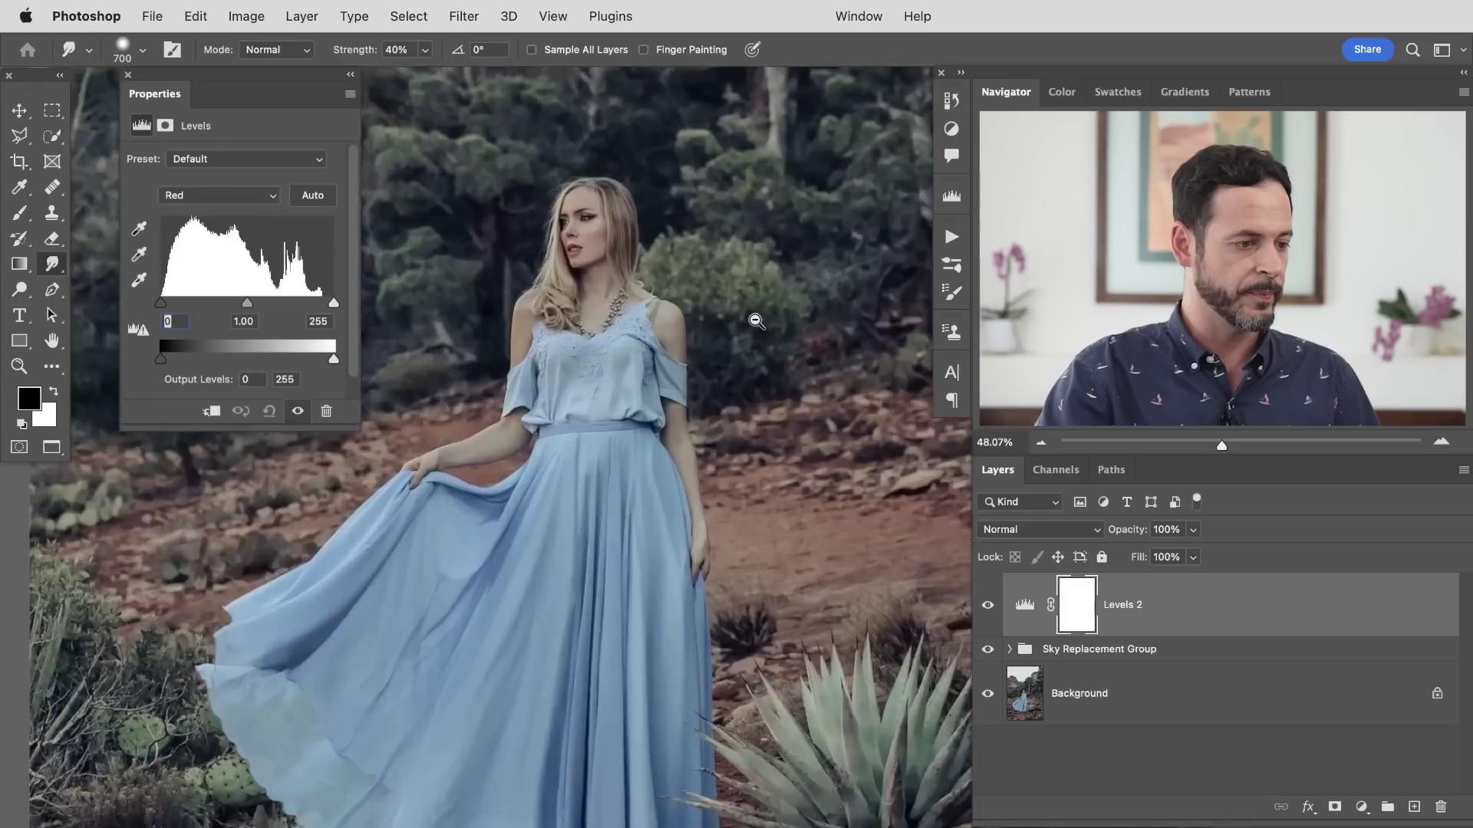
scroll(752, 328, "up", 2)
mouse_move(279, 85)
left_mouse_down()
mouse_move(250, 105)
mouse_move(267, 106)
left_mouse_up()
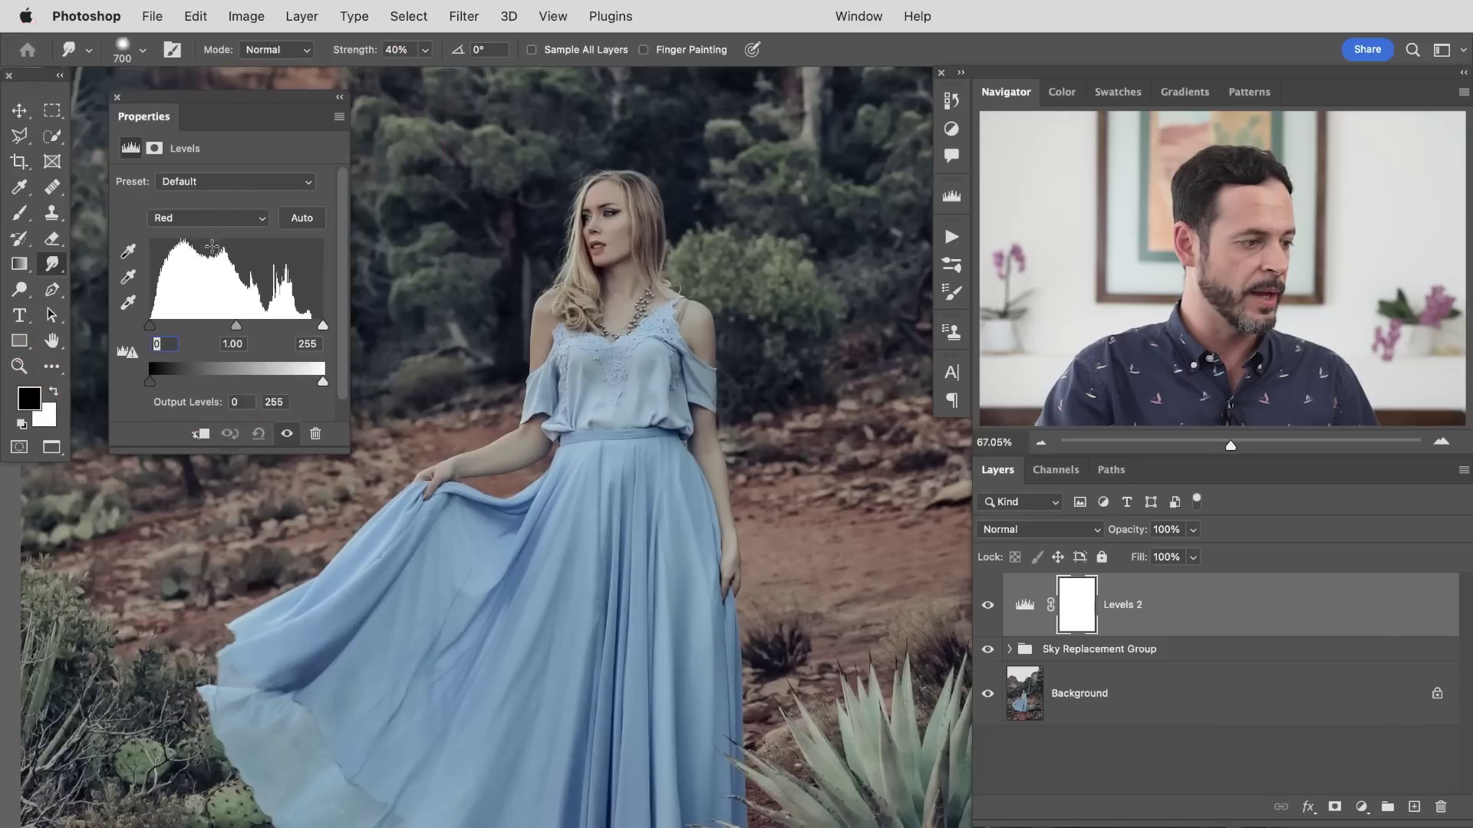
Lower the maximum output level to 125 for the Red channel and 219 for the Blue channel.
left_click(186, 223)
left_click(190, 221)
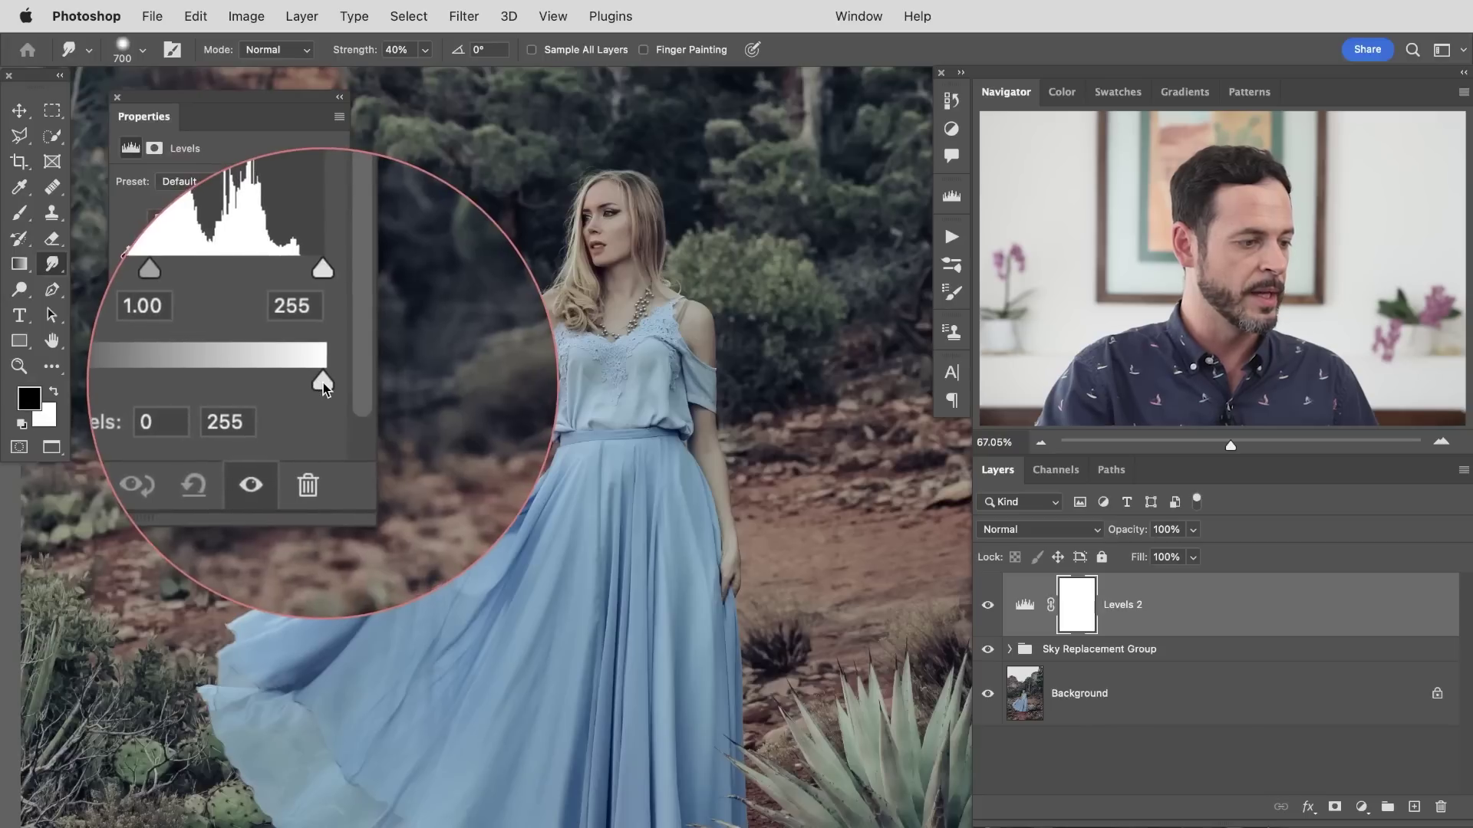
left_click_drag(324, 383, 209, 375)
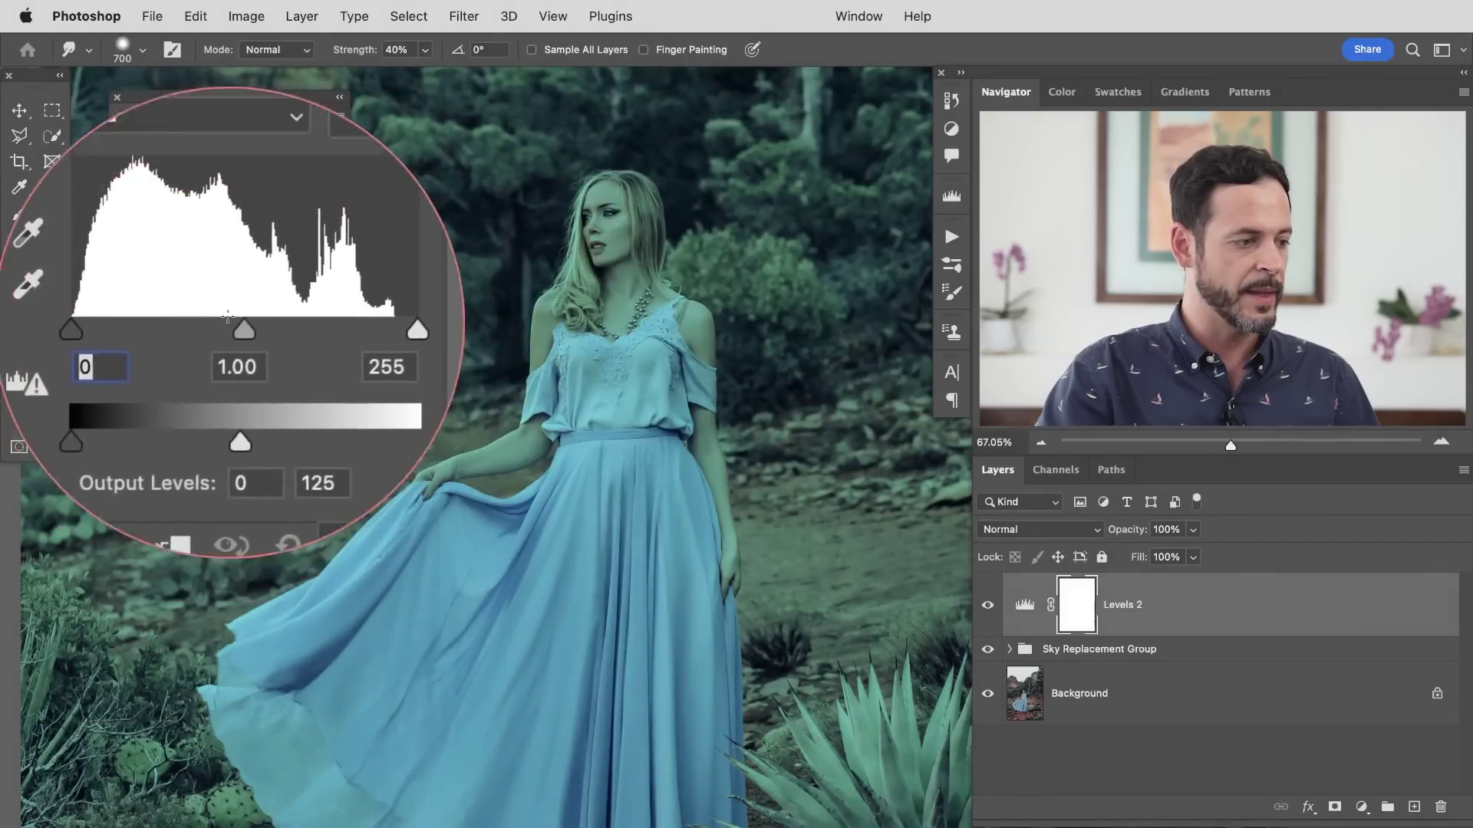
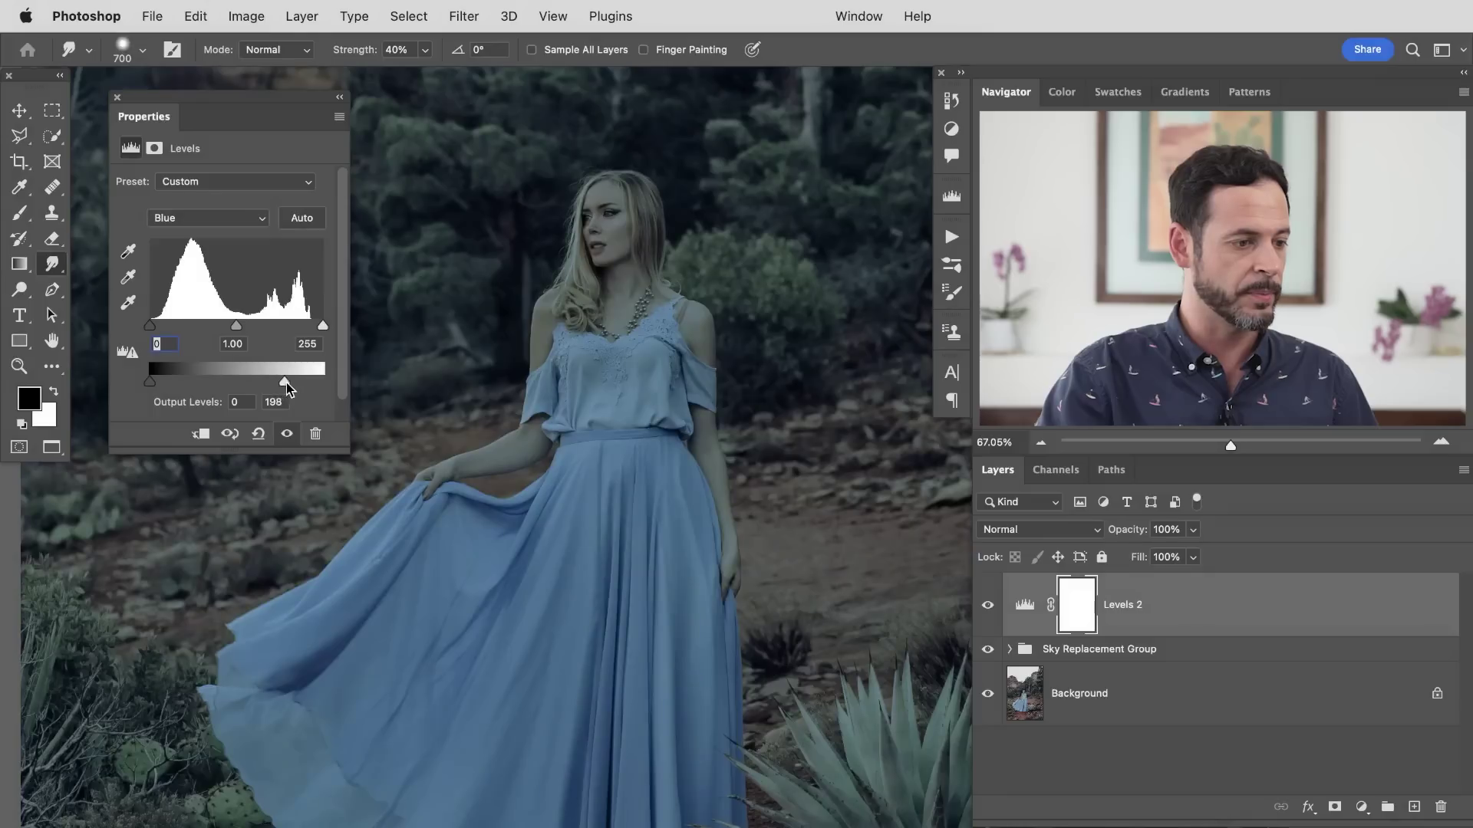
left_click_drag(296, 384, 297, 383)
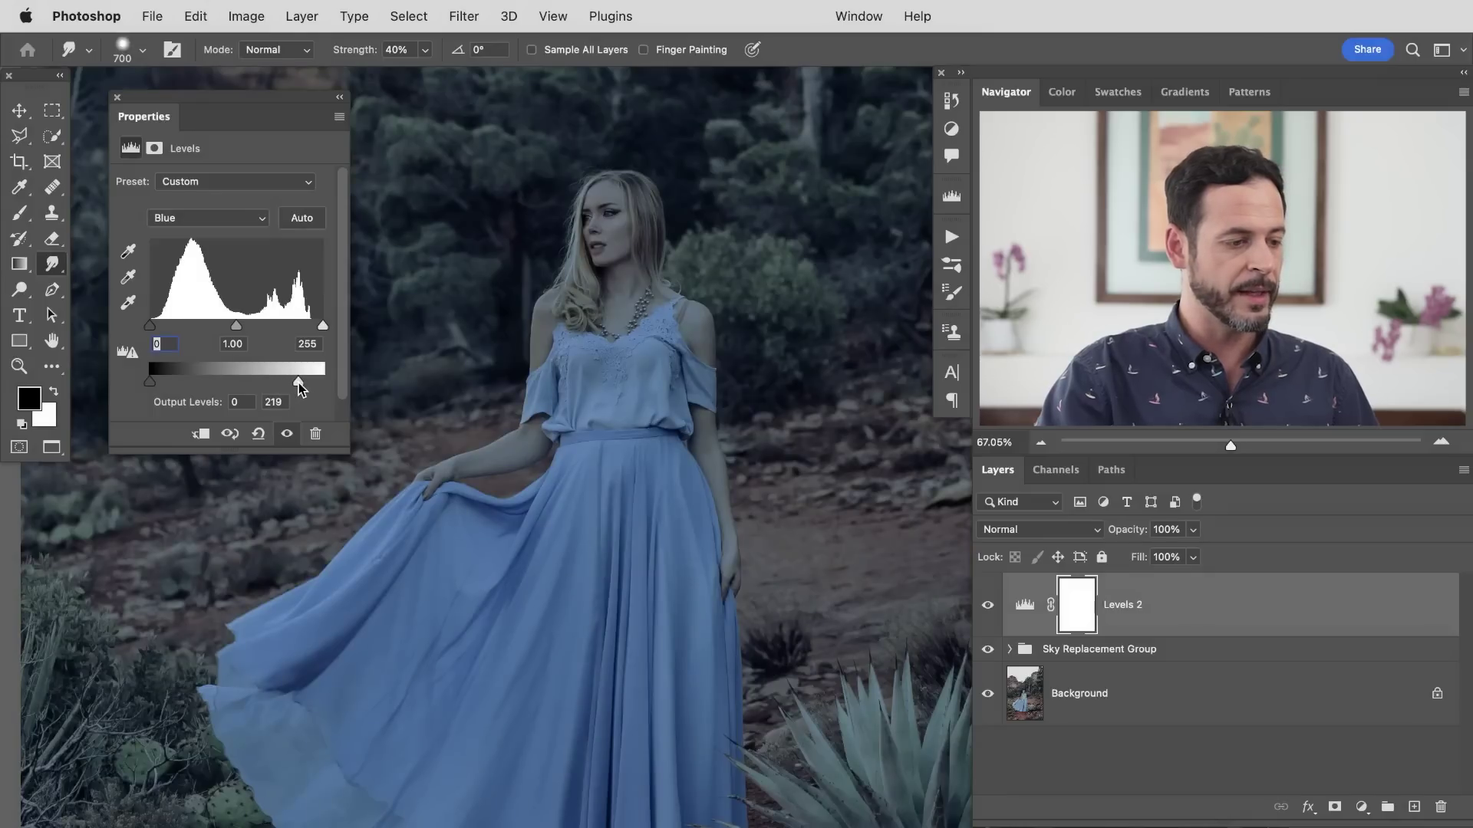
Compare the image with and without the Levels 2 colour adjustment.
left_click_drag(626, 390, 577, 360)
left_click(989, 606)
left_click(989, 607)
left_click(989, 606)
left_click(988, 607)
left_click(988, 607)
left_click(987, 607)
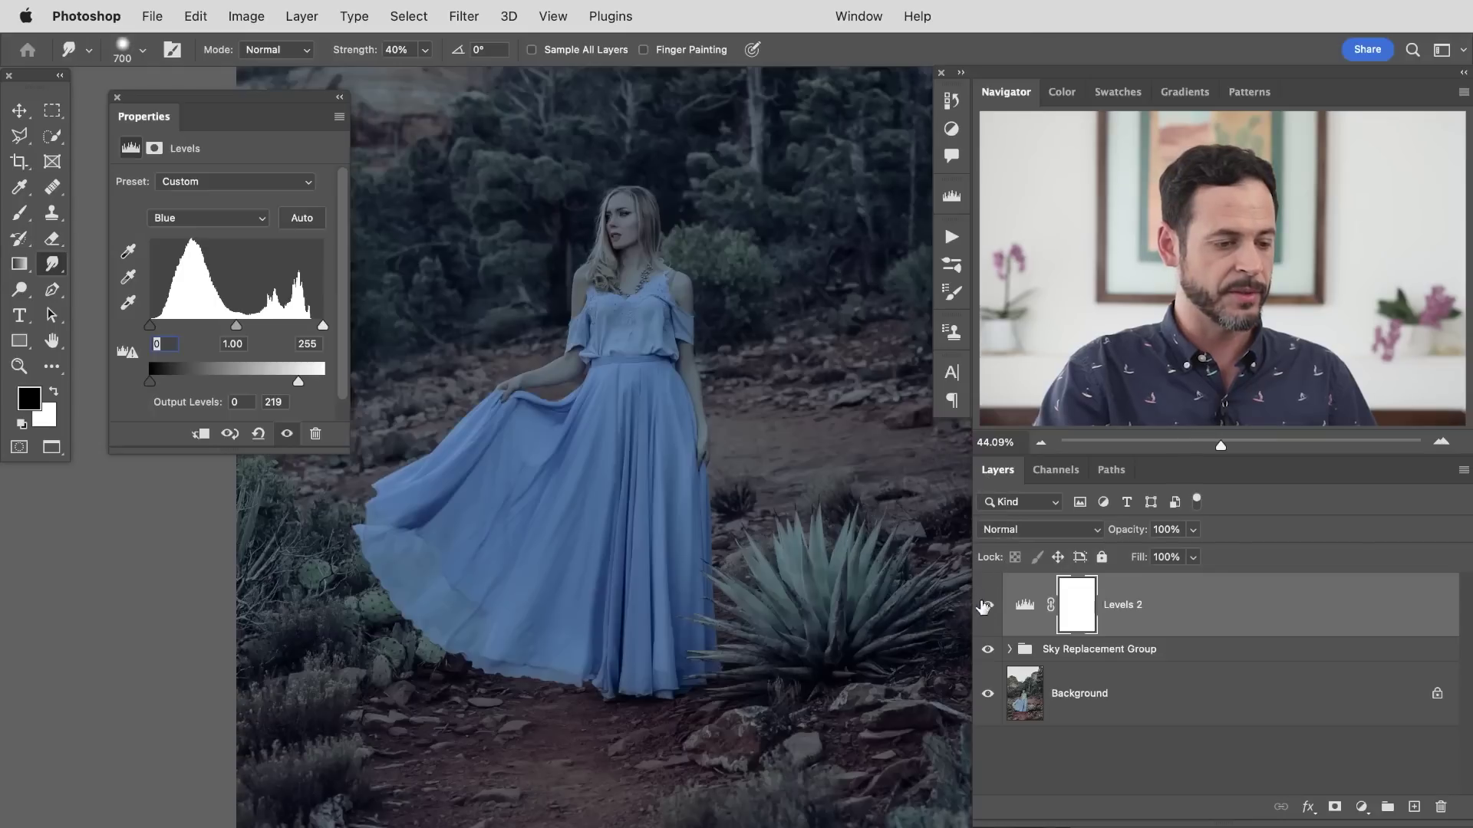
left_click(987, 605)
left_click(988, 604)
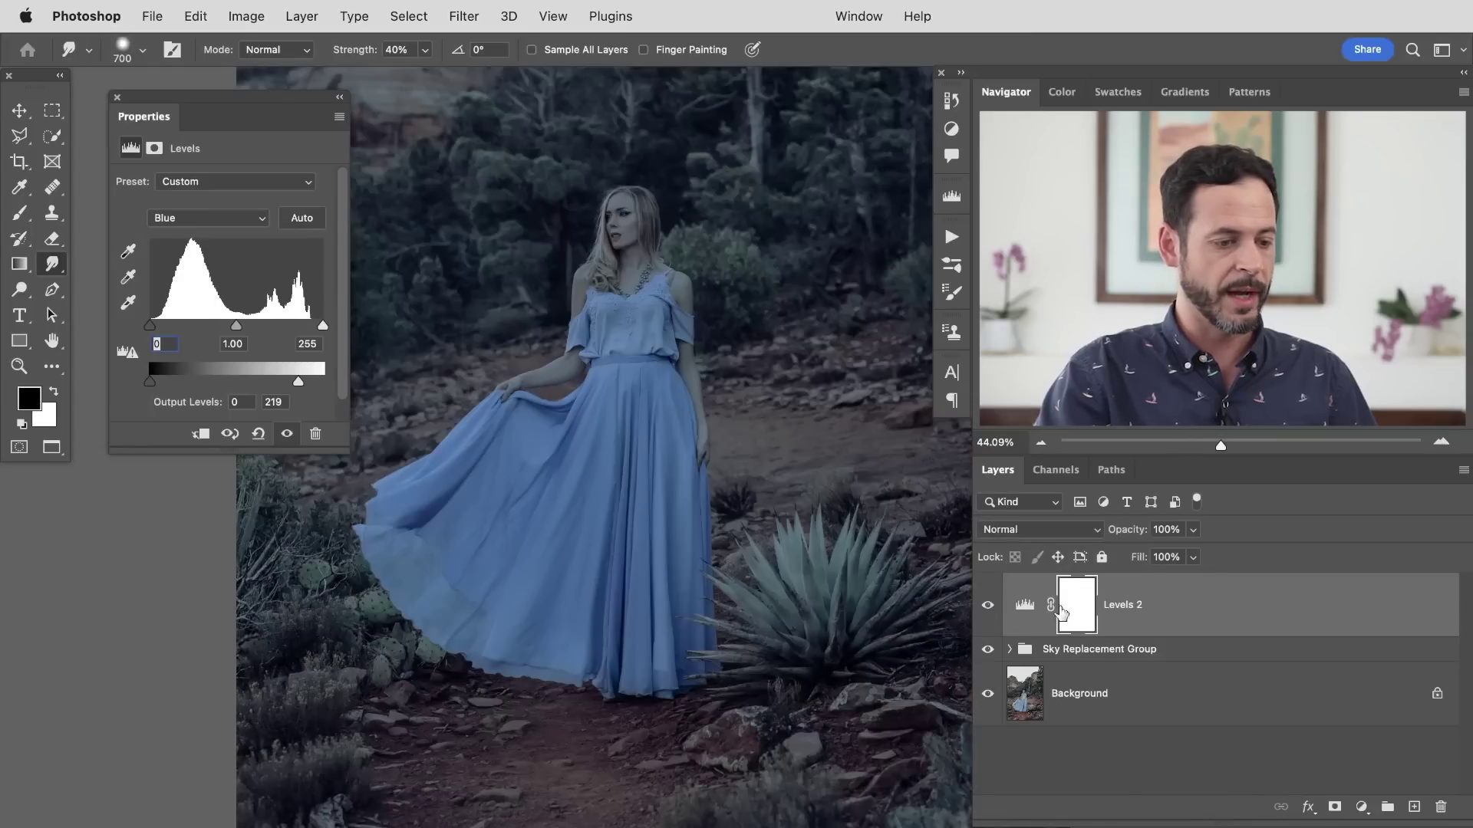
left_click(987, 609)
left_click(987, 610)
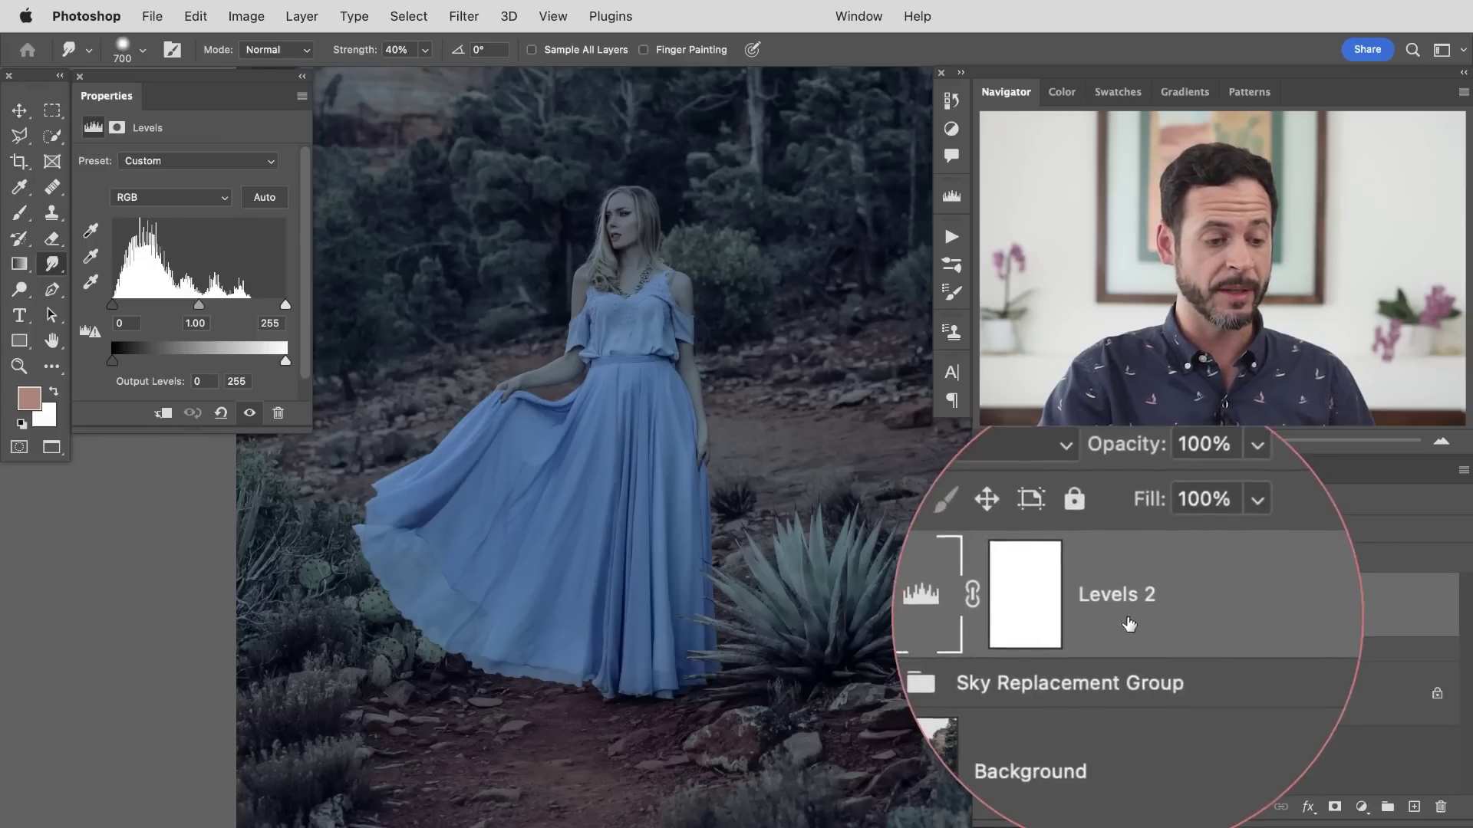
In the Levels 2 blending options, split the Underlying Layer's white Blend If slider and set it to 78 / 255.
double_click(1133, 623)
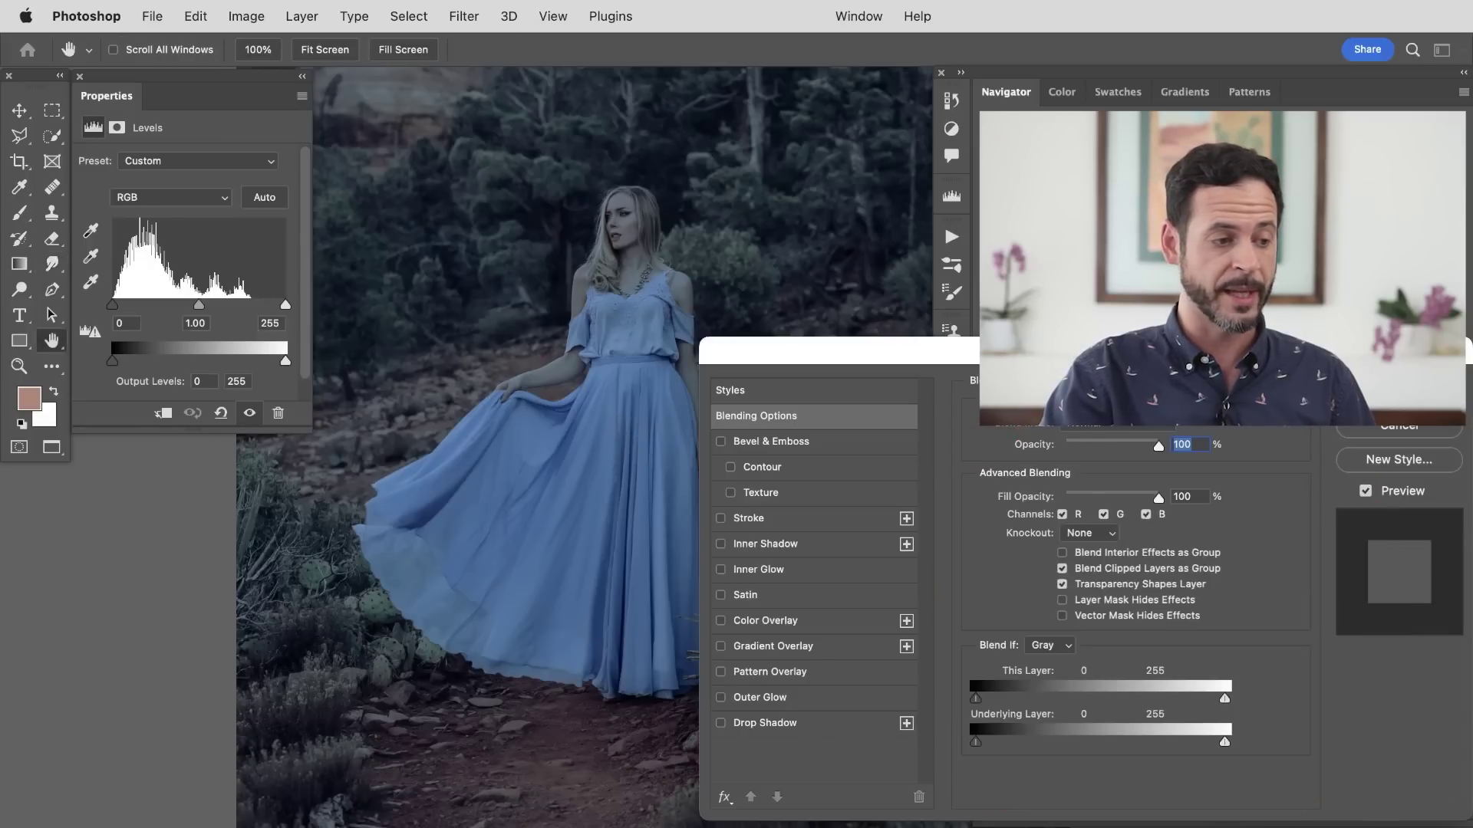
left_click(301, 16)
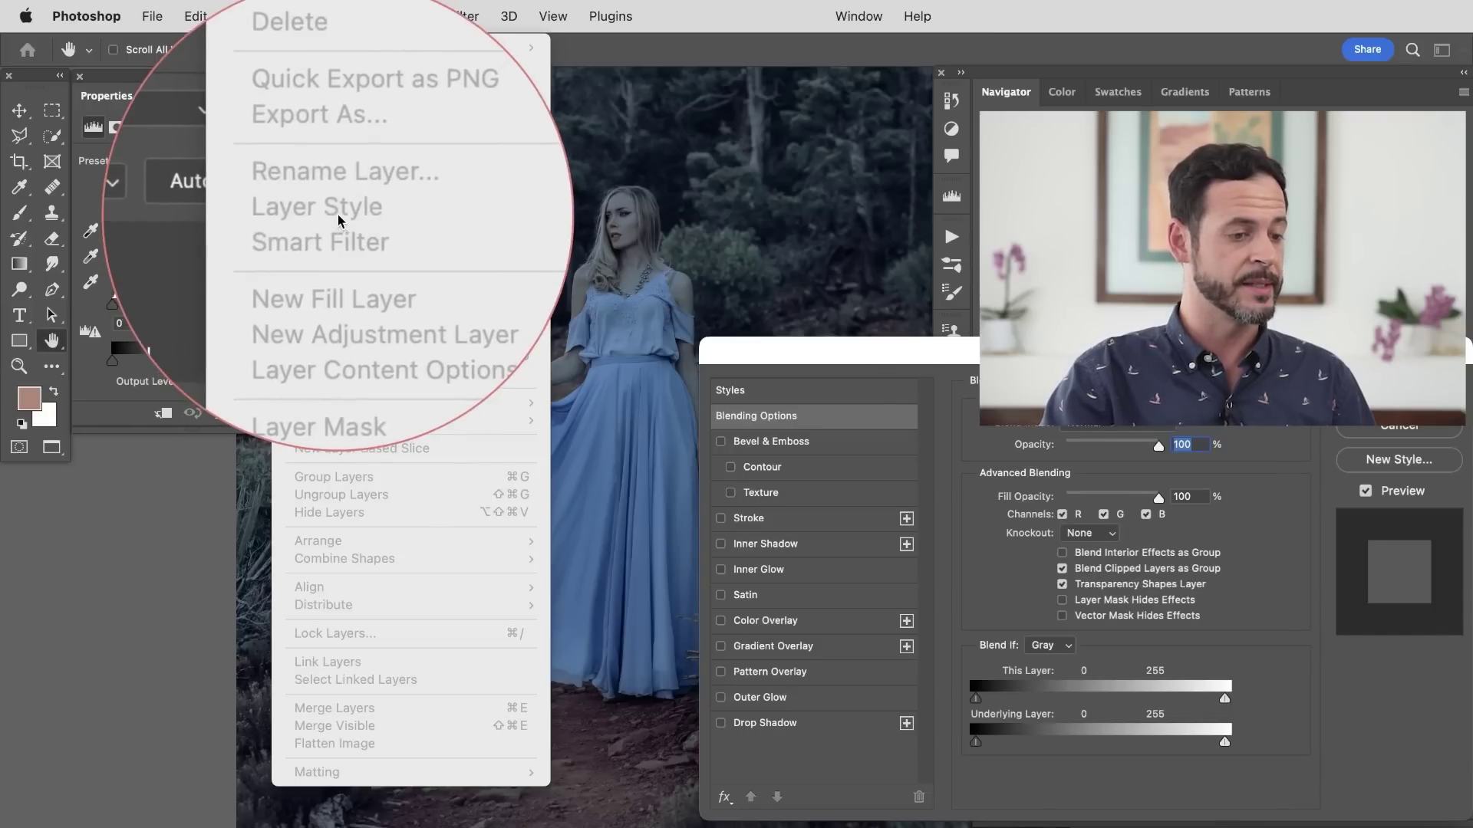
left_click(814, 347)
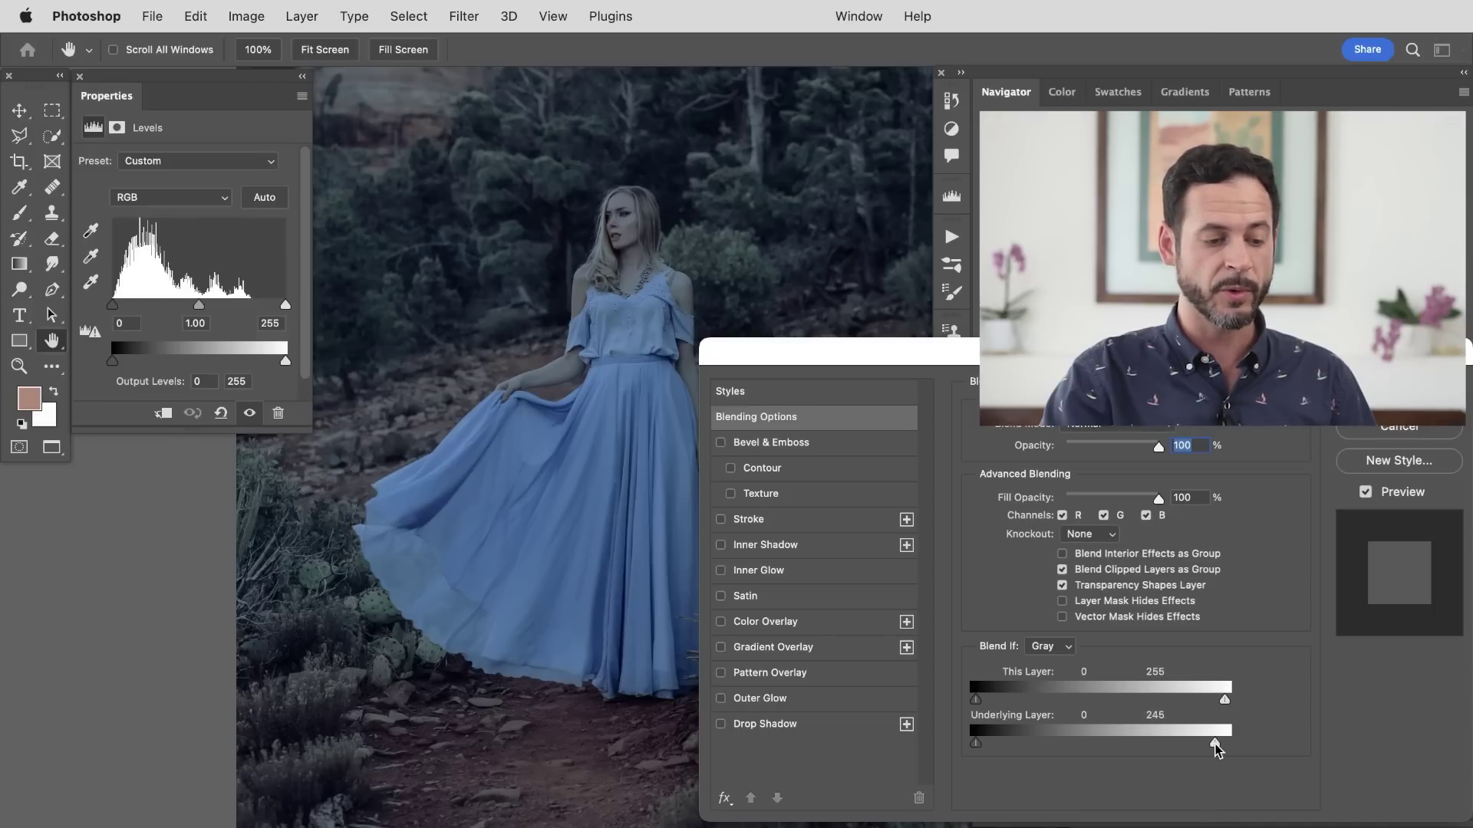
left_click_drag(1215, 745, 1119, 744)
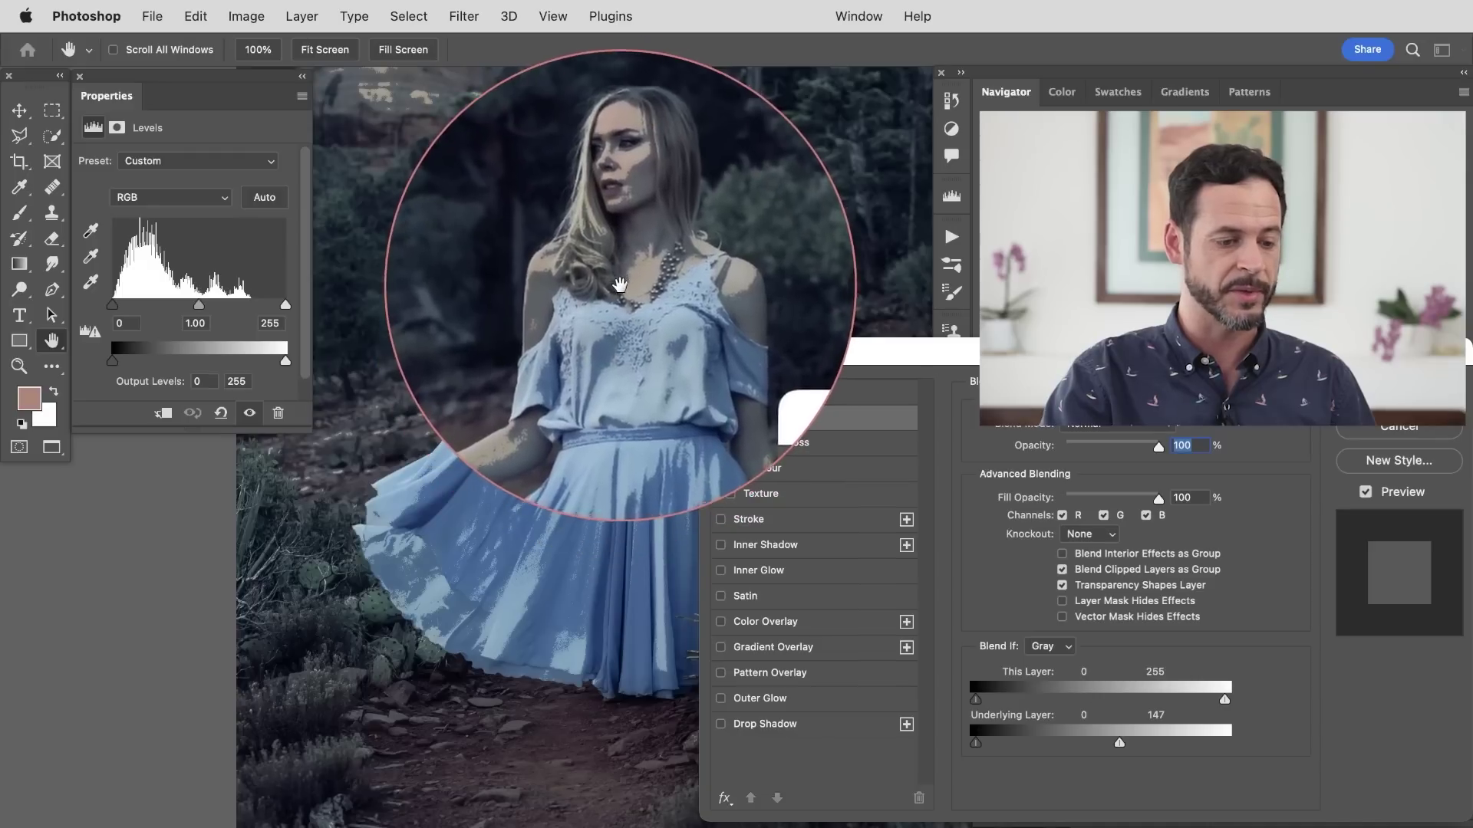
left_click_drag(1120, 742, 1258, 749)
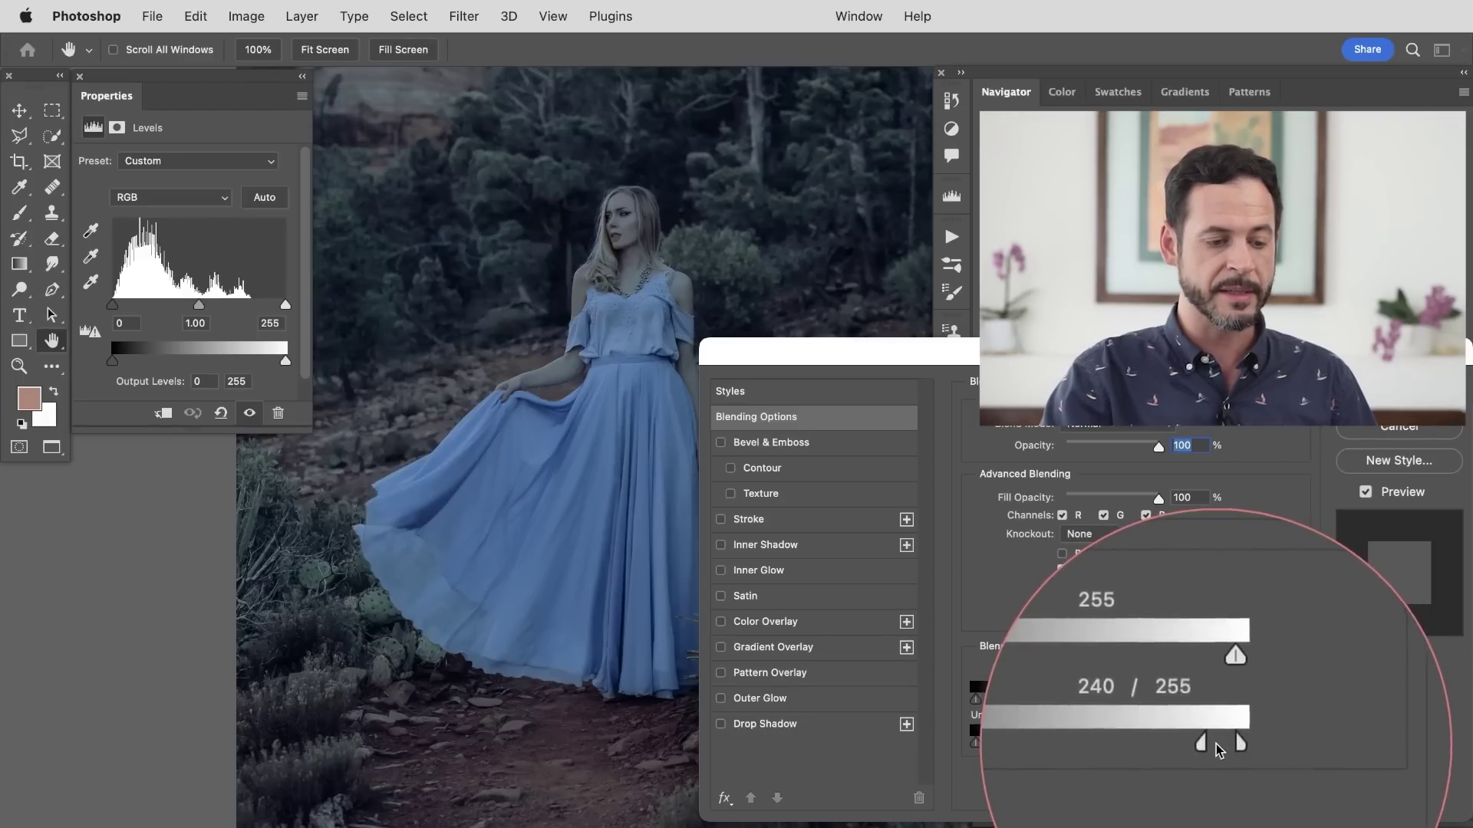
left_click_drag(1219, 747, 1057, 701)
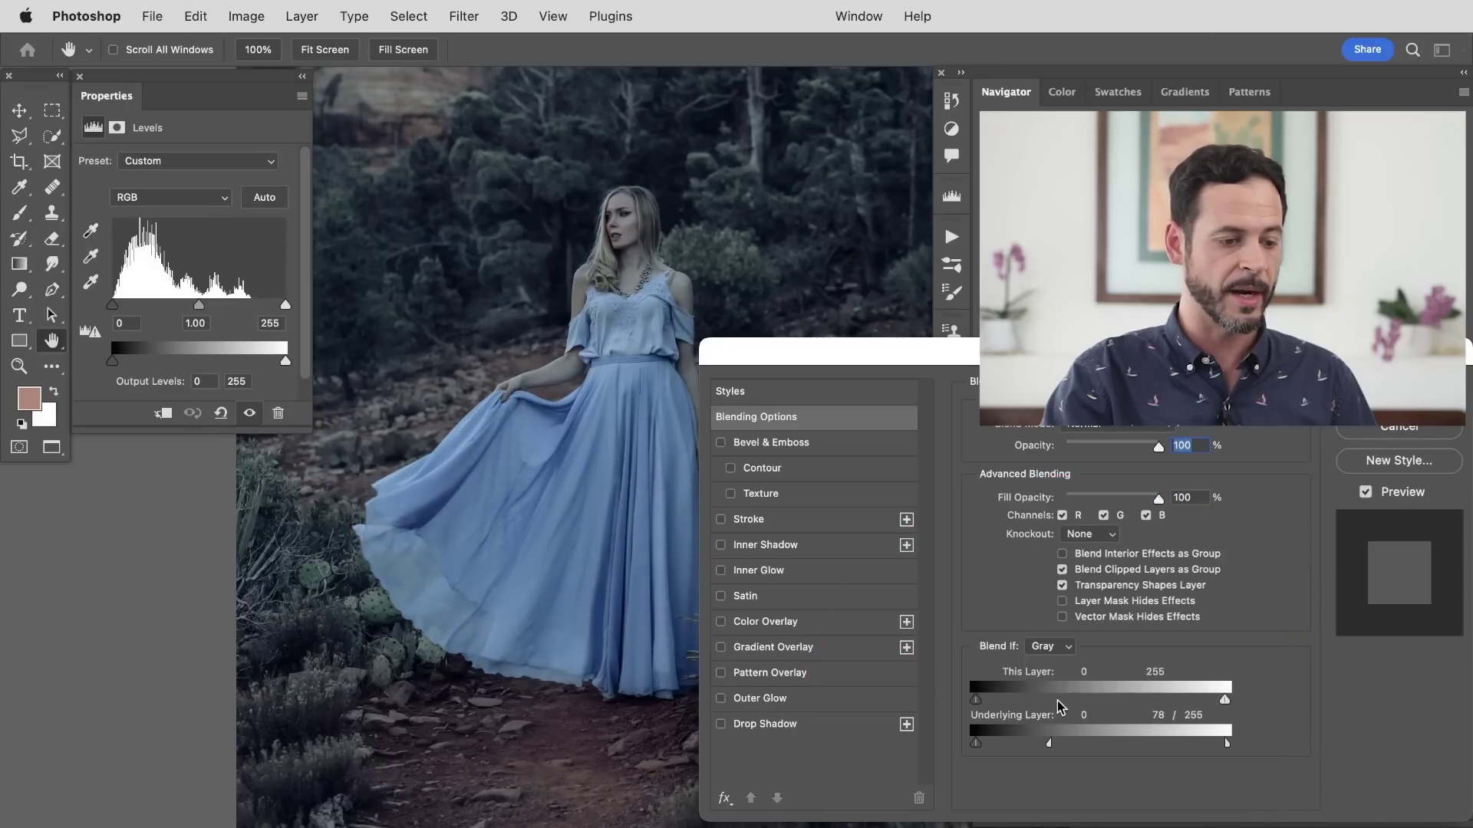
Preview the image with and without the Blend If change and accept the layer style.
left_click(1367, 493)
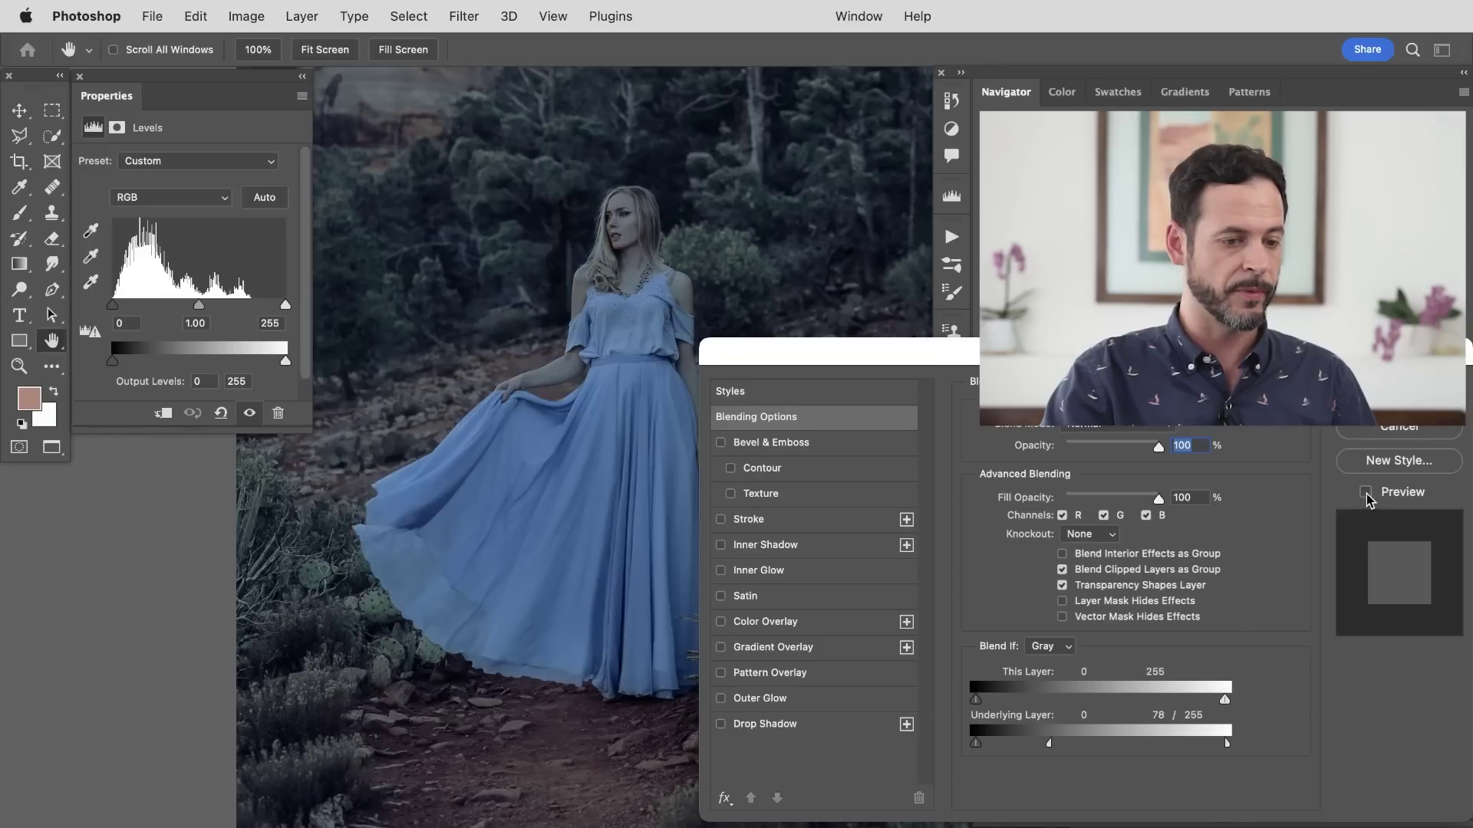
left_click(1366, 493)
left_click(1366, 493)
left_click(1366, 494)
left_click(1367, 494)
left_click(1366, 494)
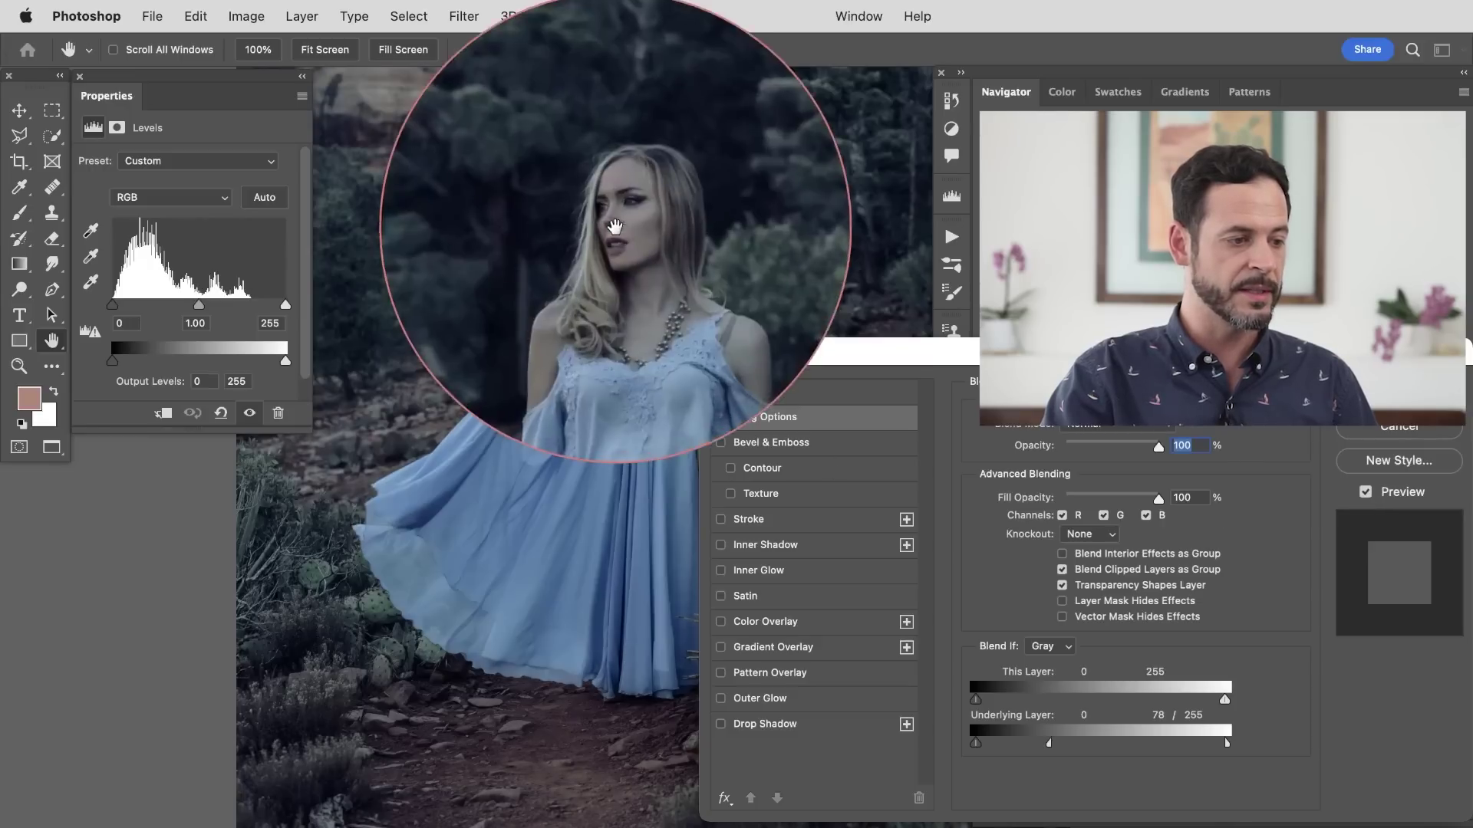
key("Return")
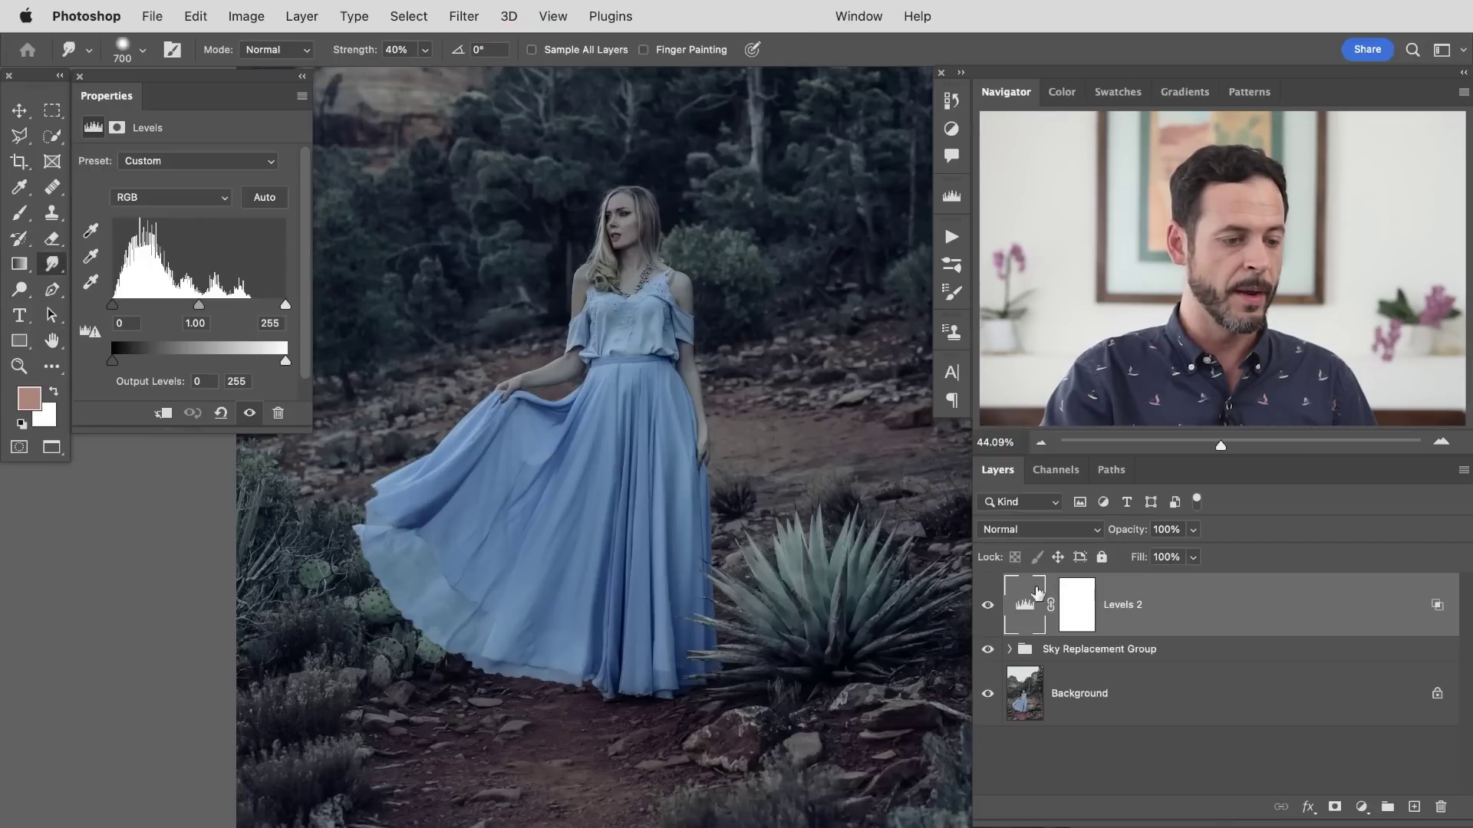
Compare the whole image with the Levels 2 layer hidden and shown.
left_click(988, 606)
left_click(987, 606)
left_click(988, 606)
left_click(987, 606)
scroll(768, 522, "down", 5)
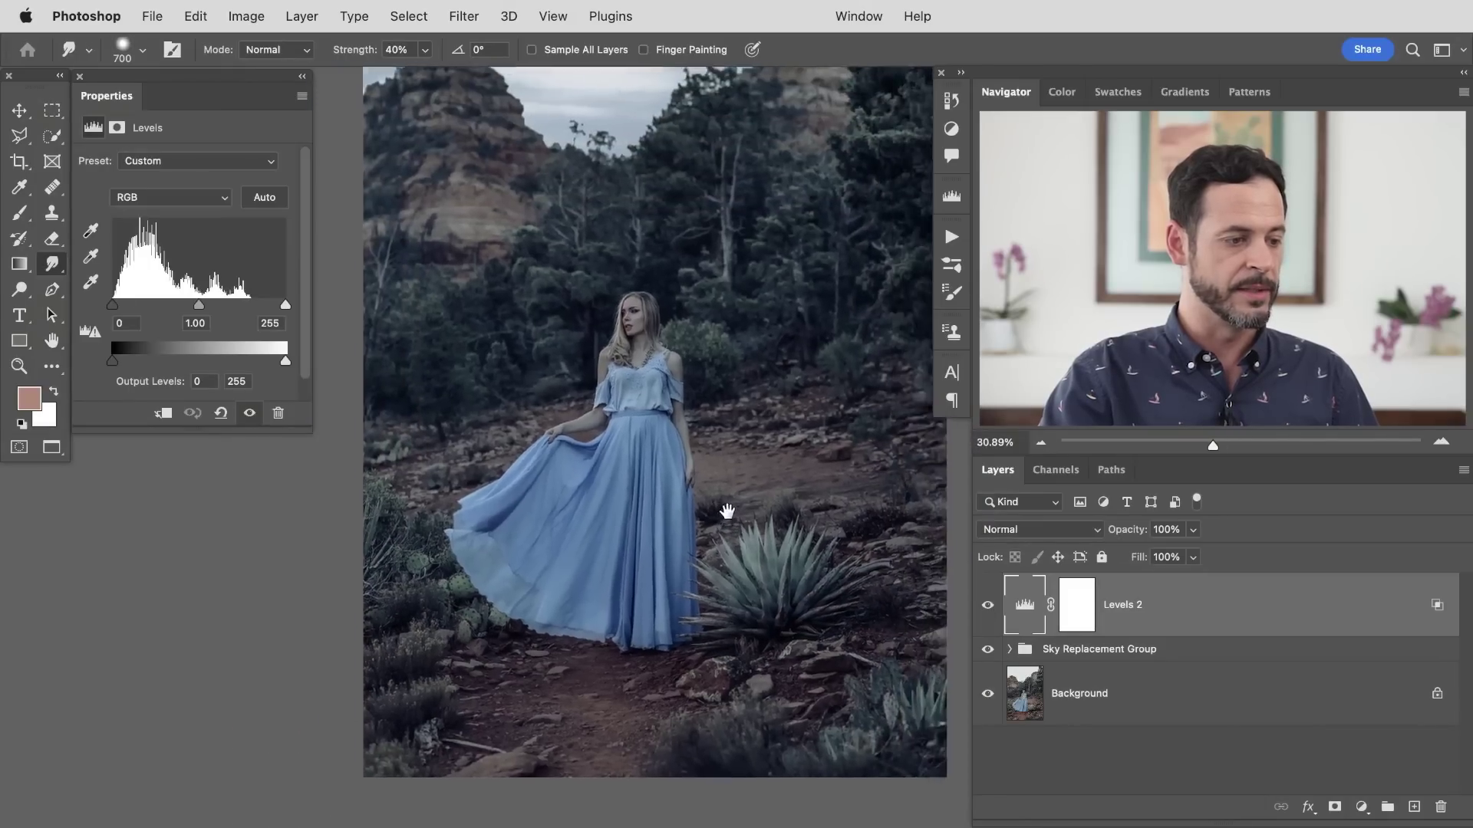
Set the Levels 2 maximum output level to 161 for Red and 171 for Green, and compare with the layer hidden.
left_click(170, 198)
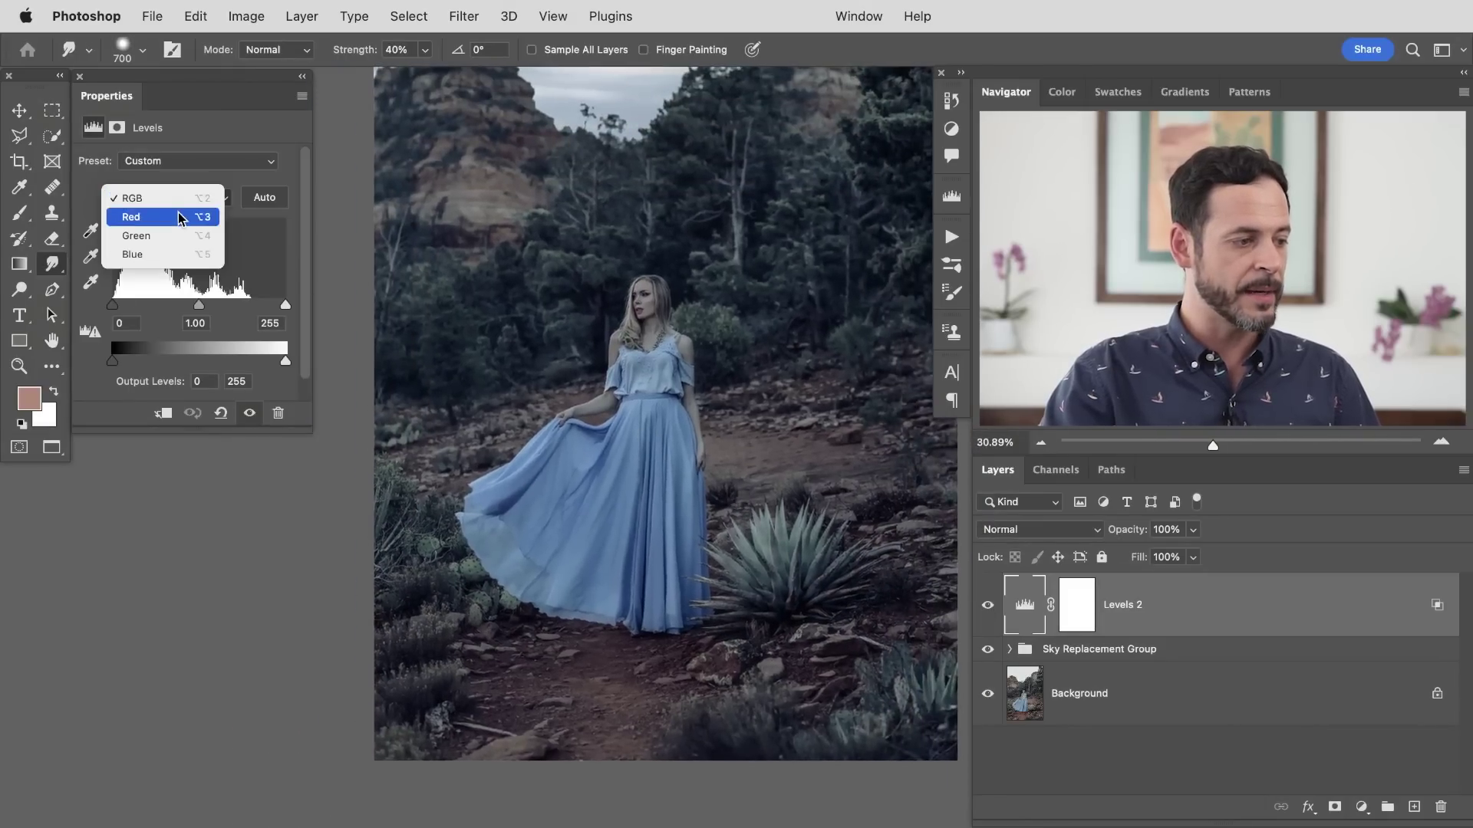
left_click(150, 214)
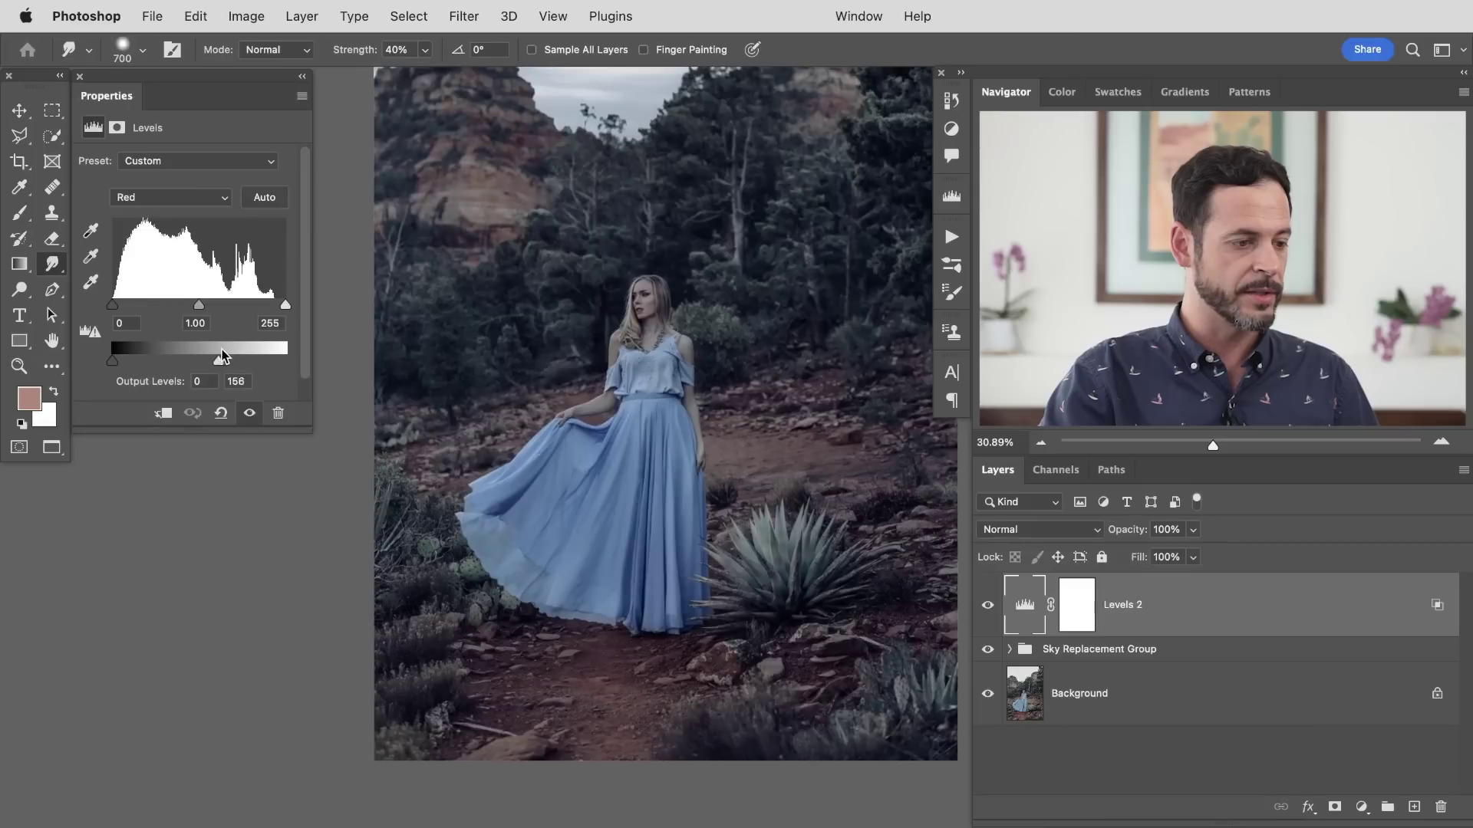
left_click(186, 201)
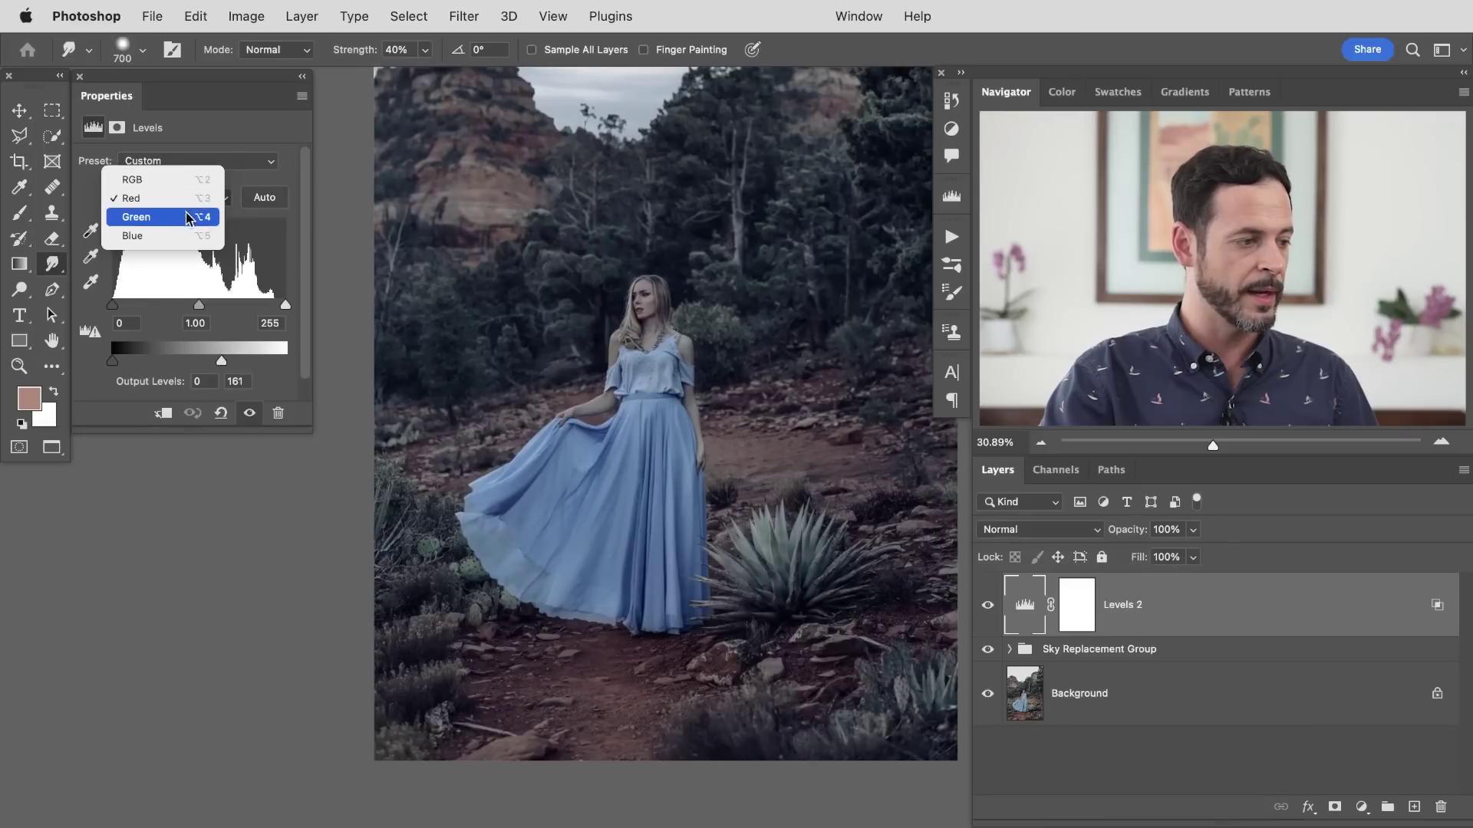
left_click(188, 214)
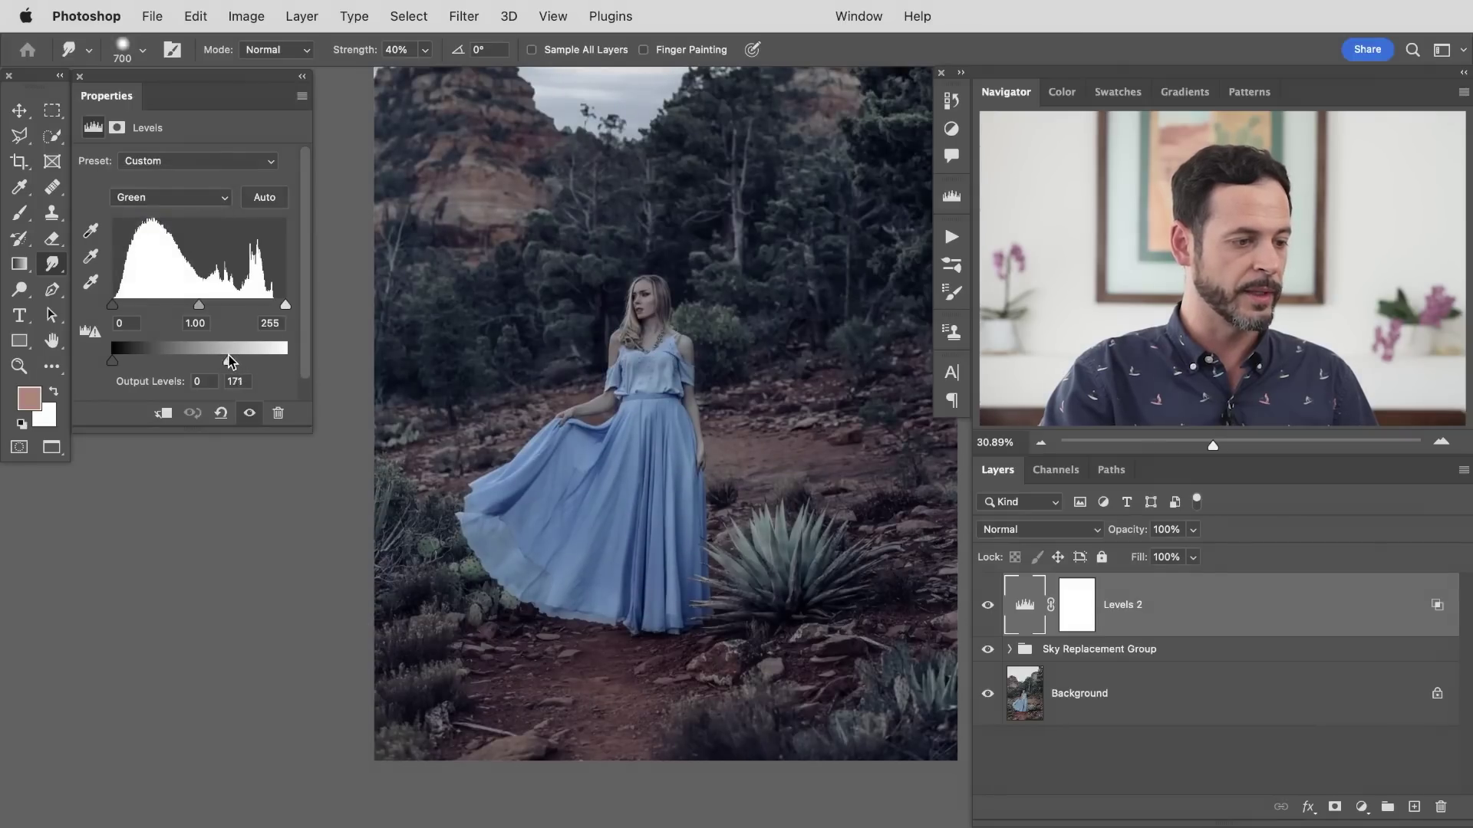
left_click(990, 606)
left_click(990, 606)
Target the Levels 2 mask and set the Gradient tool to the black-to-transparent preset from the Basics group.
left_click(1082, 610)
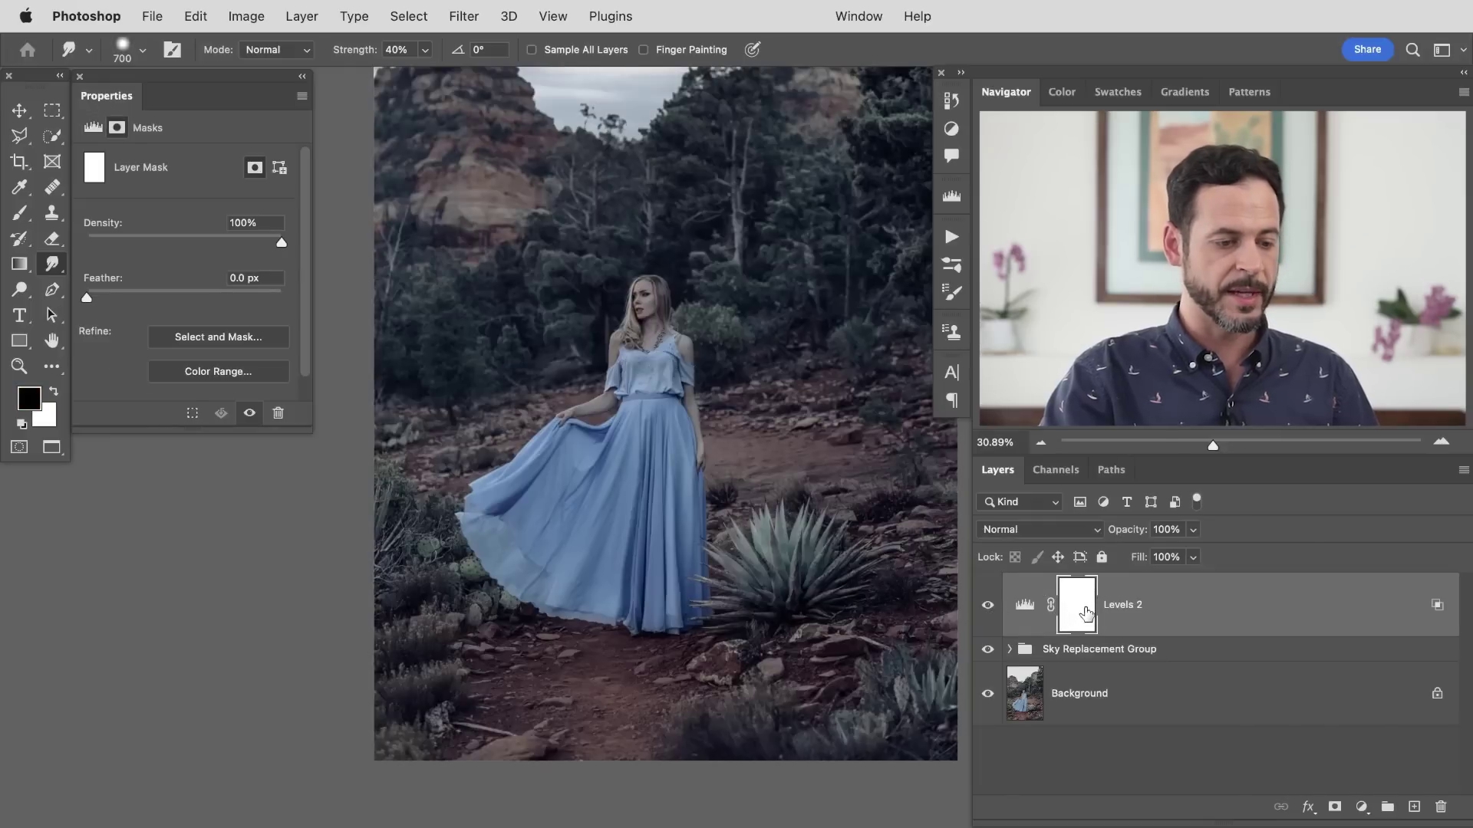
key("g")
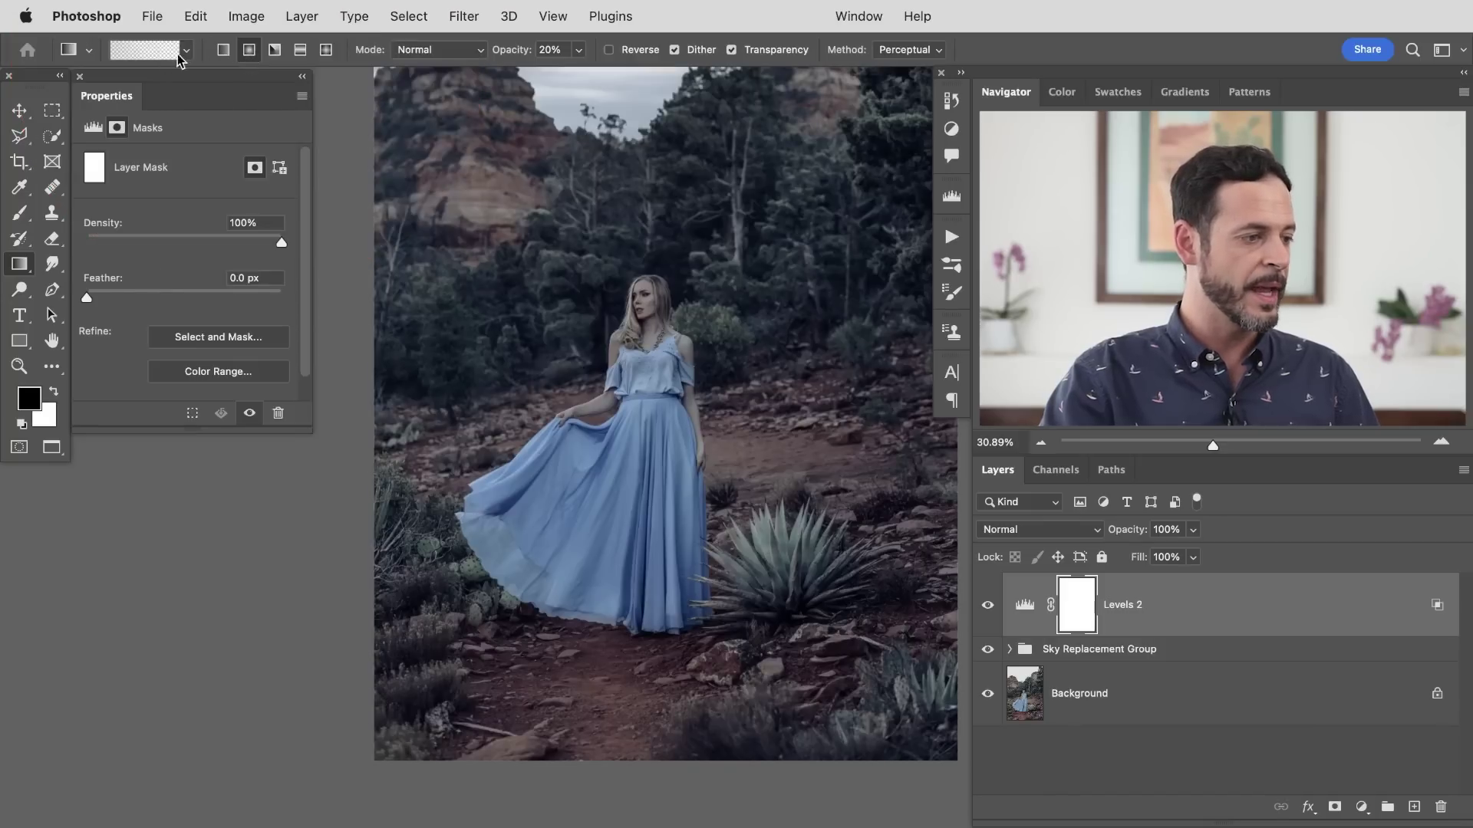
left_click(185, 51)
left_click(36, 87)
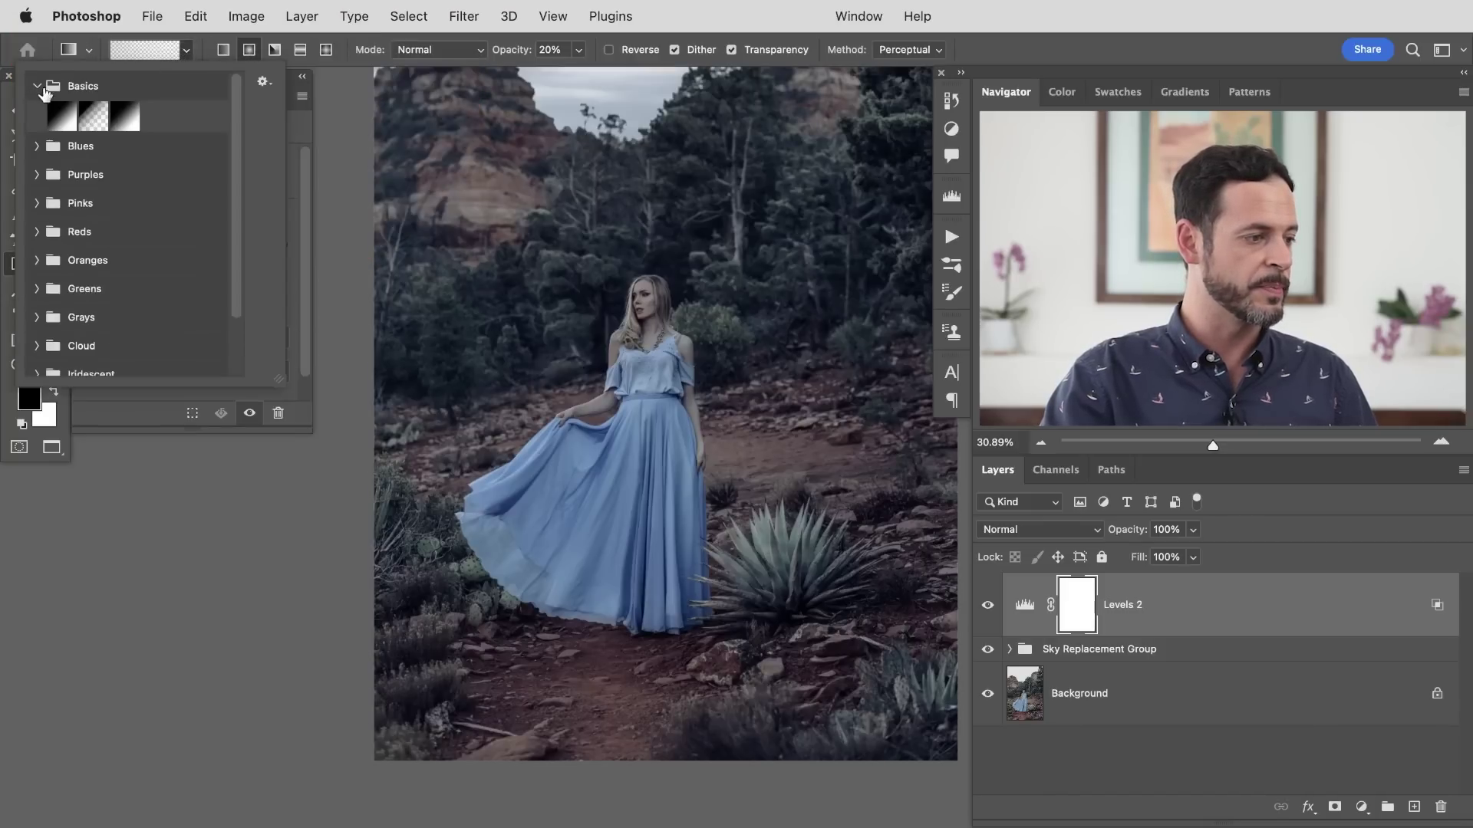
left_click(89, 119)
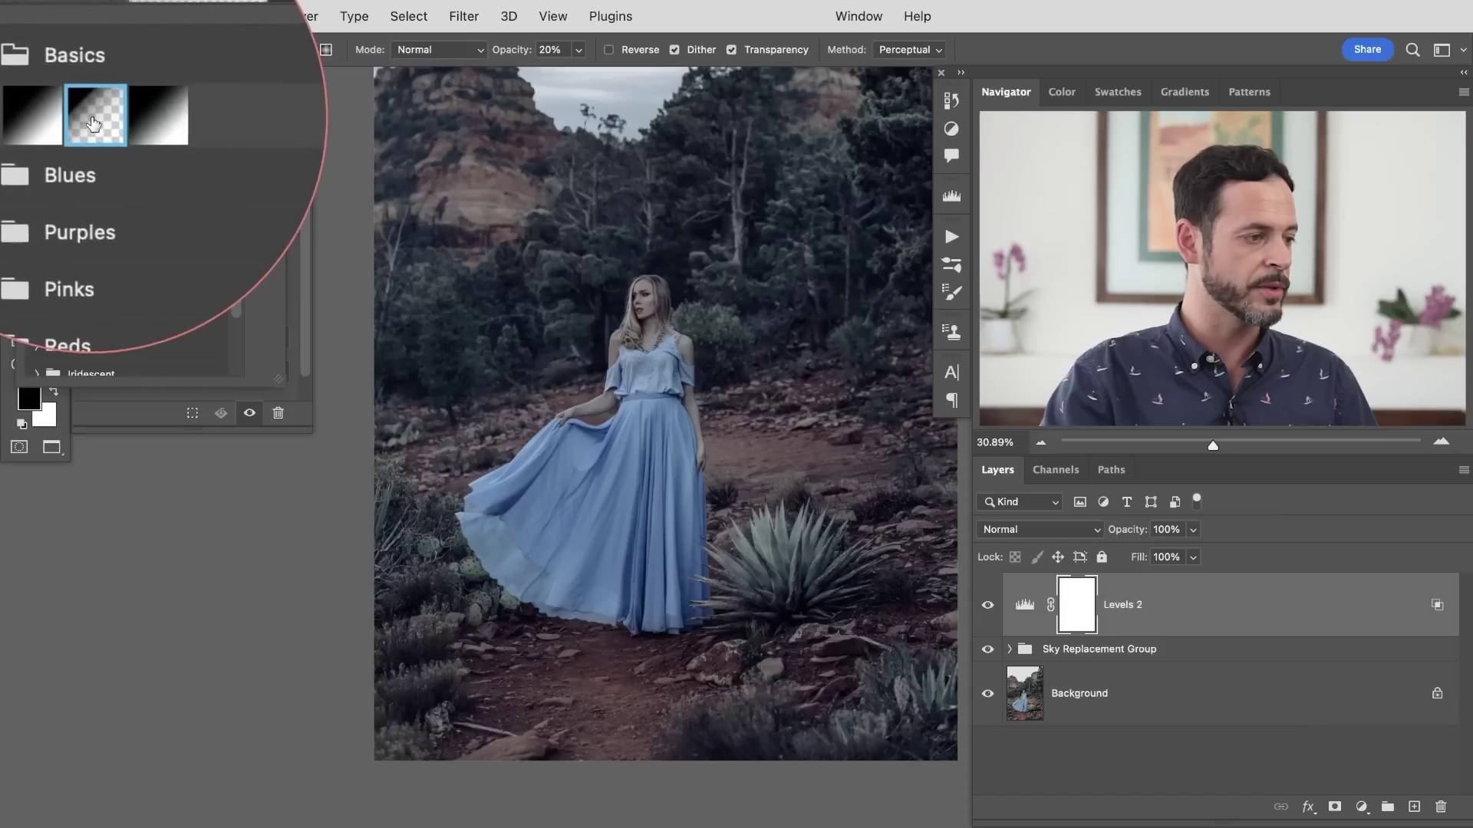
left_click(531, 326)
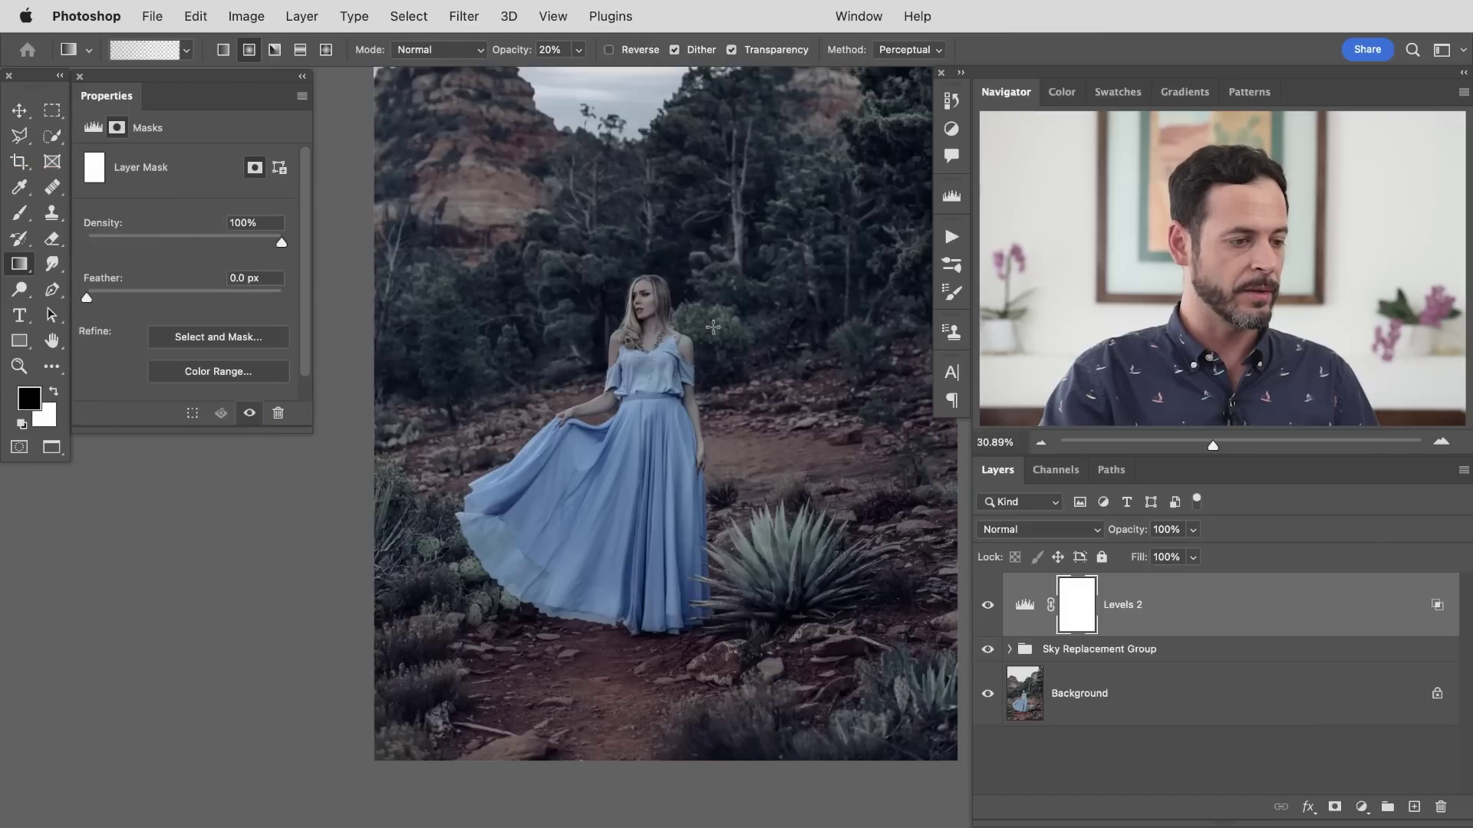
Try radial gradients over the woman on the Levels 2 mask at 20% and 100% opacity, and undo them.
left_click_drag(641, 315, 806, 299)
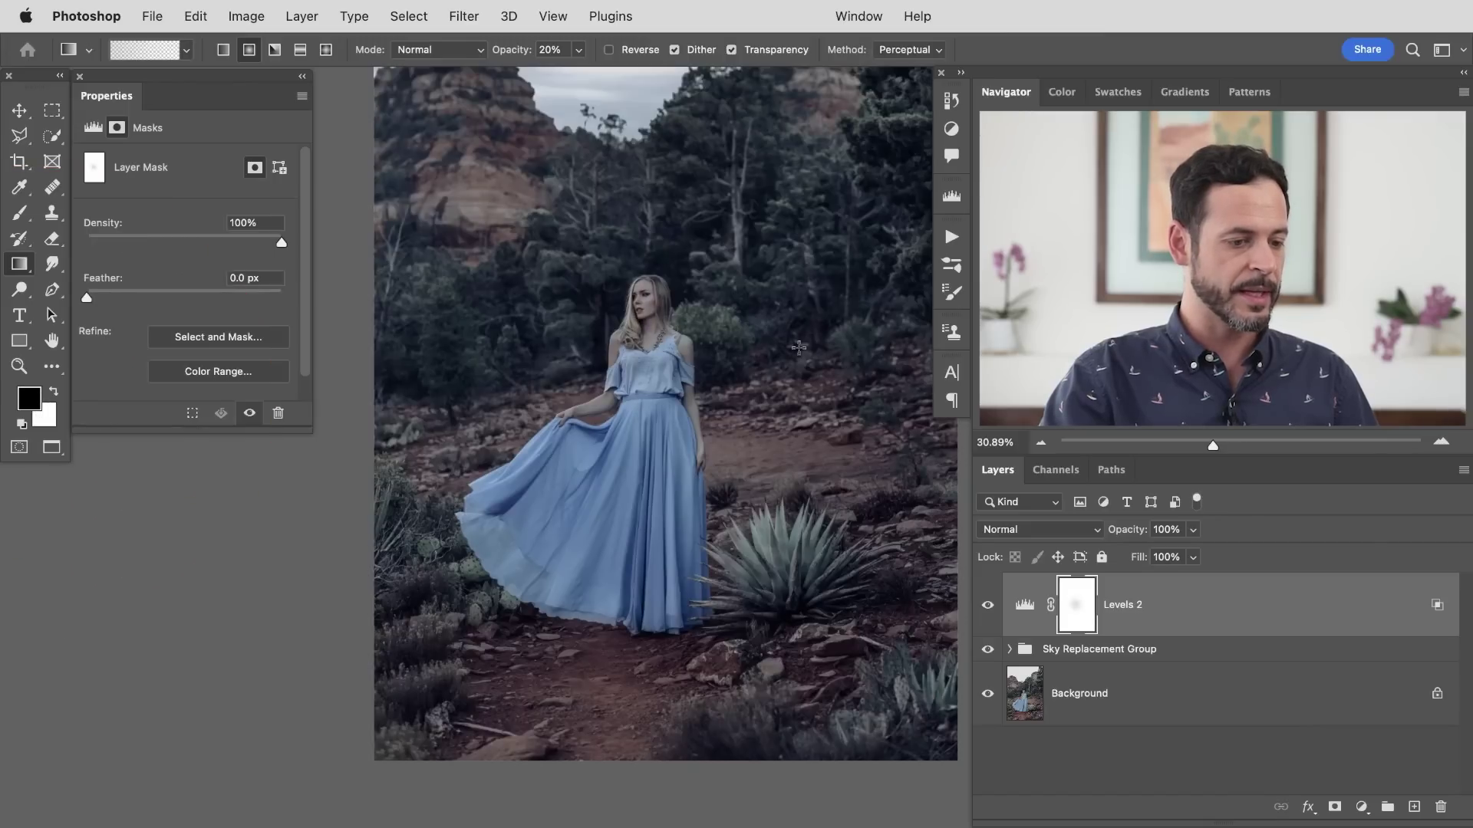
key("0")
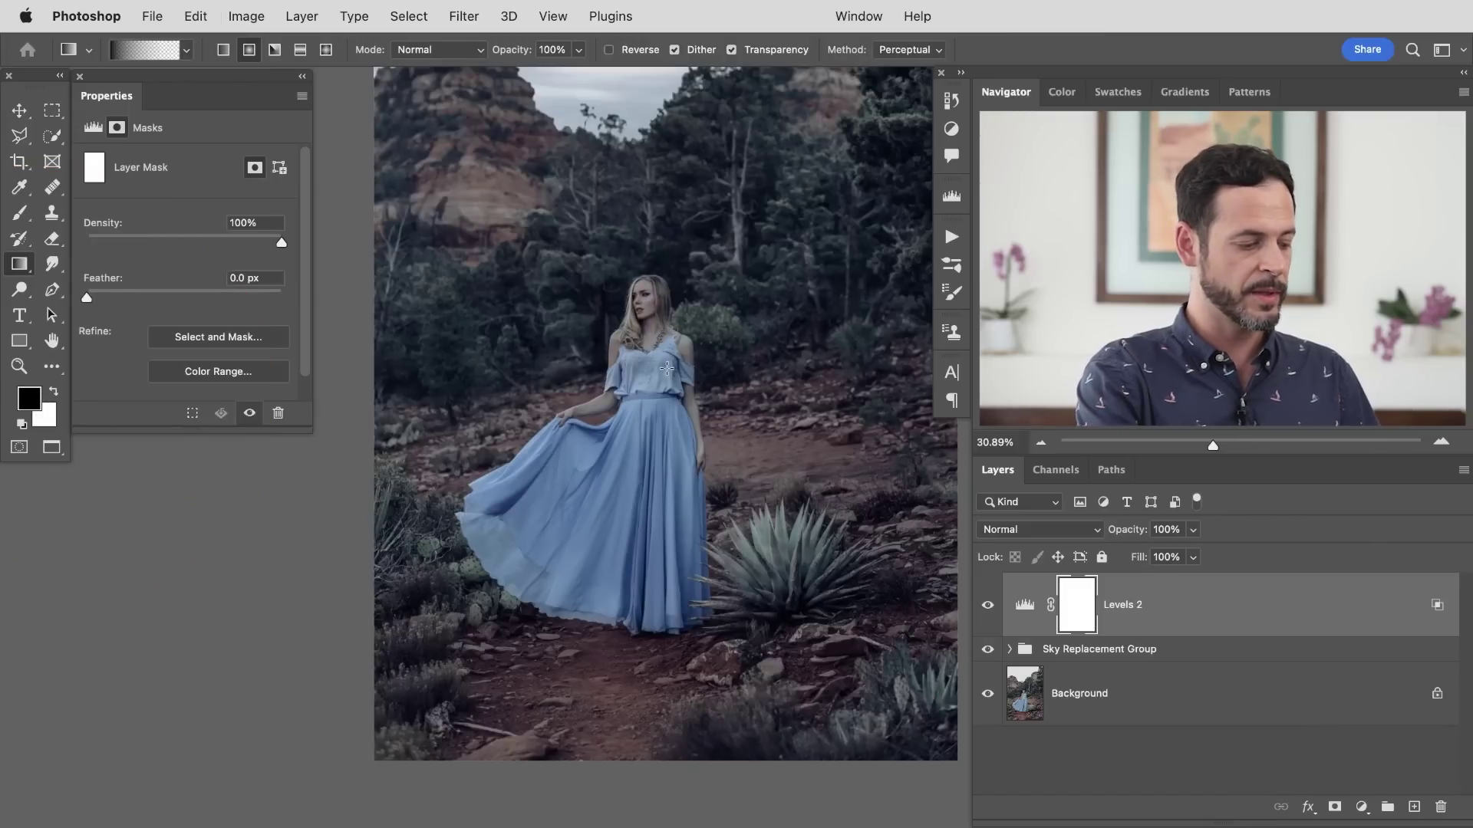
left_click_drag(643, 313, 829, 351)
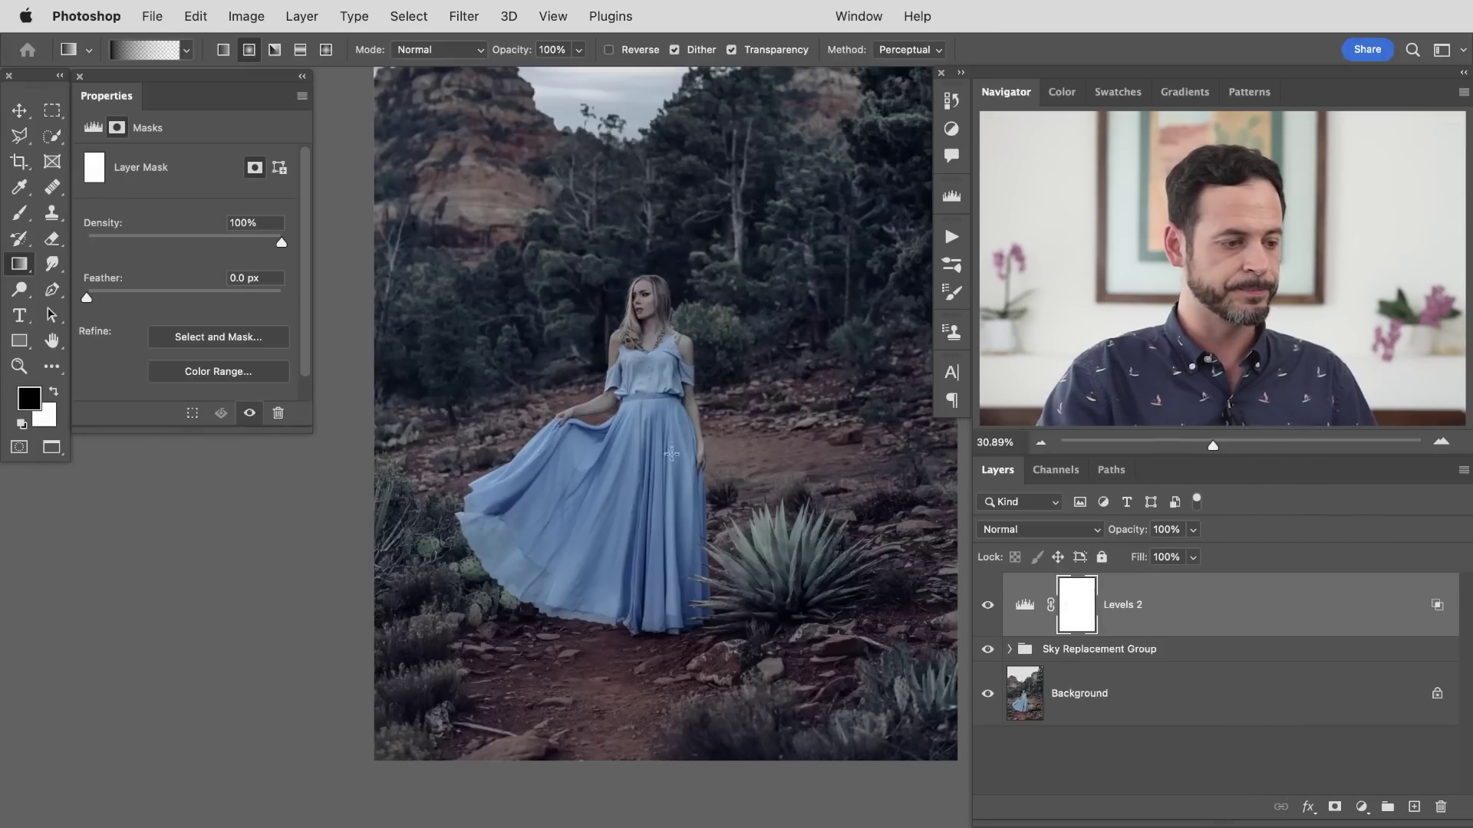
left_click_drag(650, 488, 869, 392)
key("super+z")
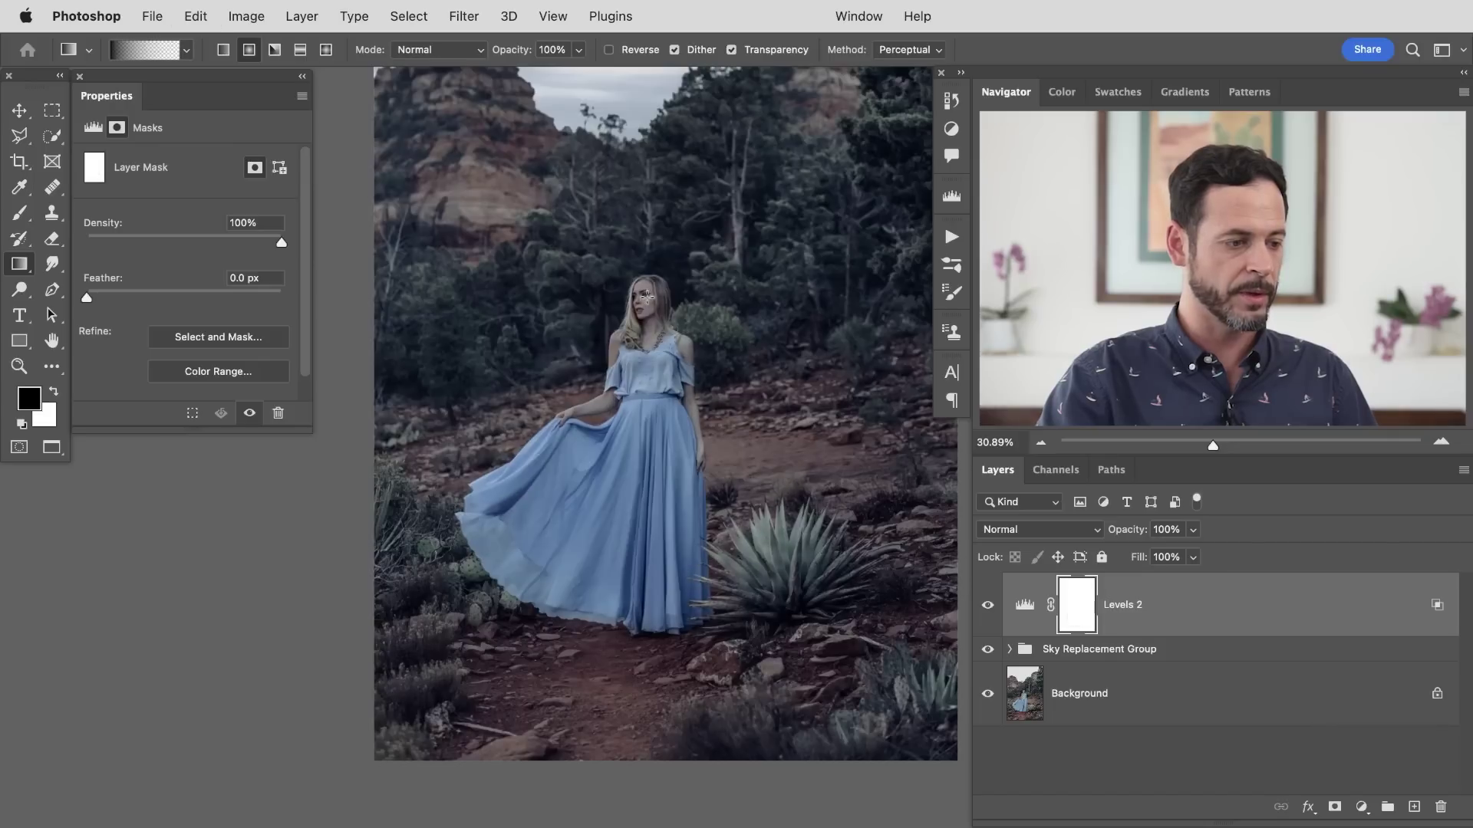
key("super+z")
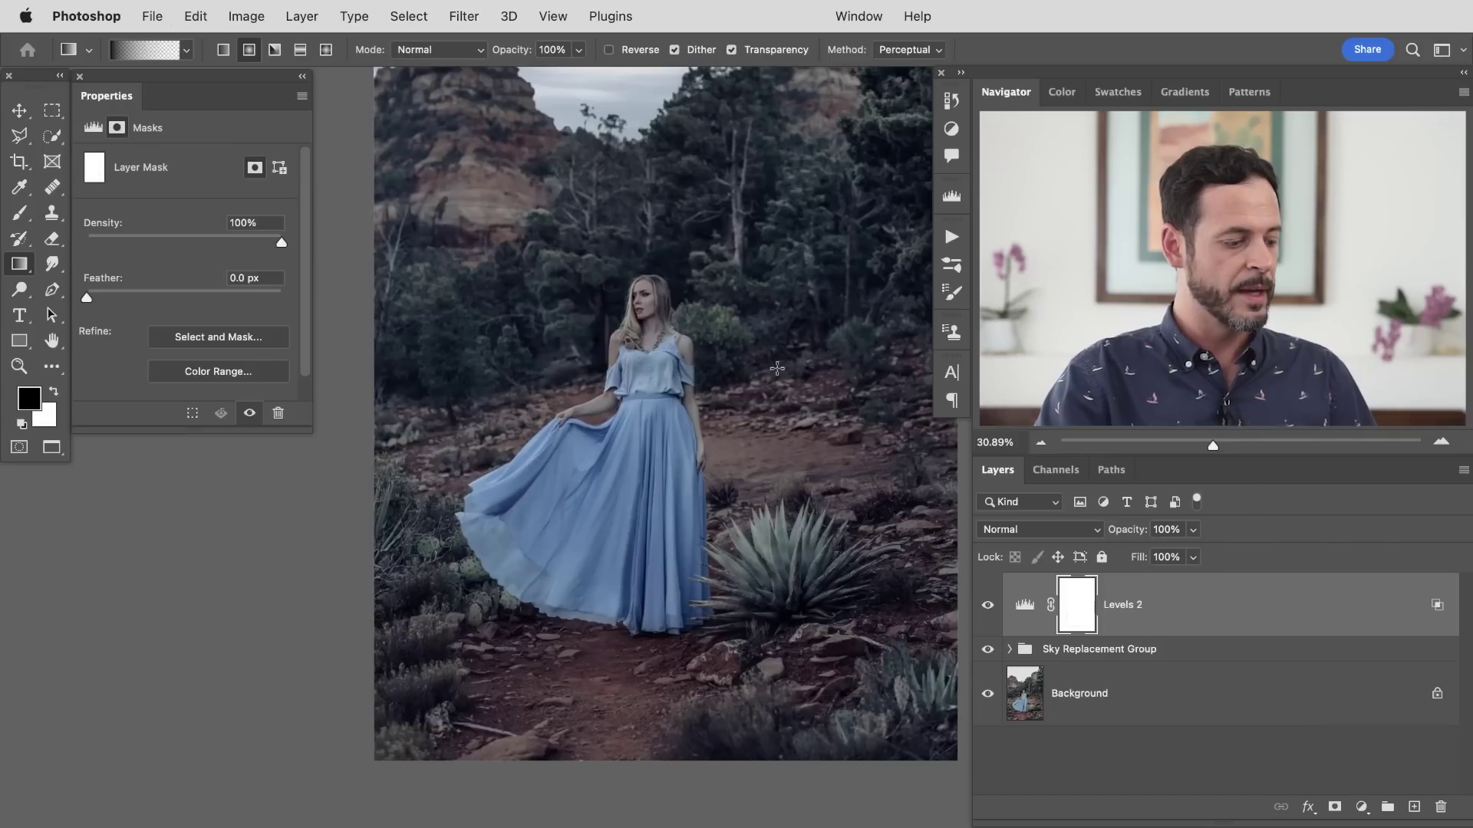
Build up black radial gradients at 20% opacity on the Levels 2 mask over the woman, the plants and the background trees.
key("2")
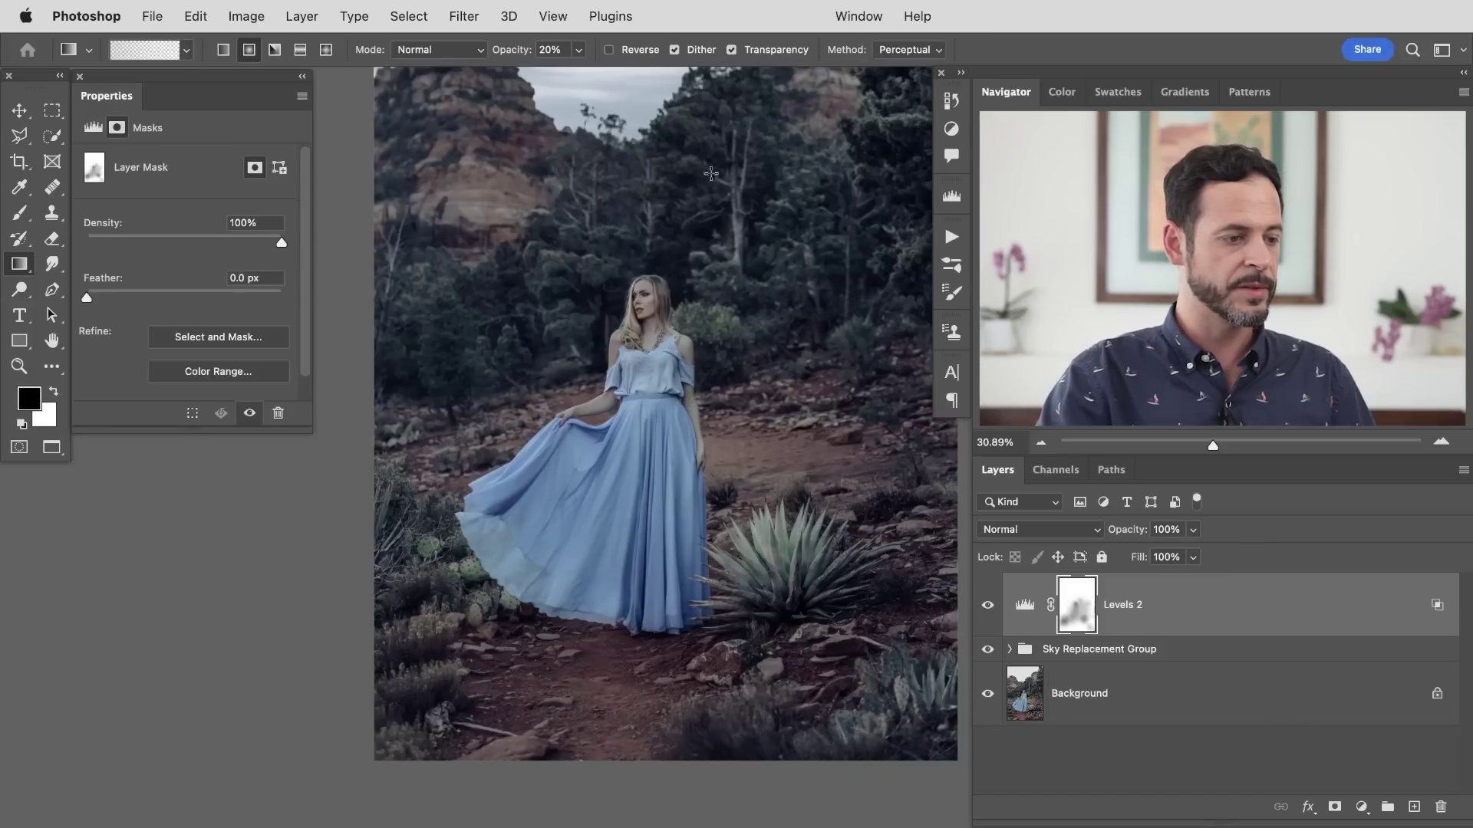
left_click_drag(563, 239, 565, 197)
left_click_drag(495, 256, 495, 256)
left_click_drag(592, 271, 572, 199)
left_click_drag(886, 320, 937, 299)
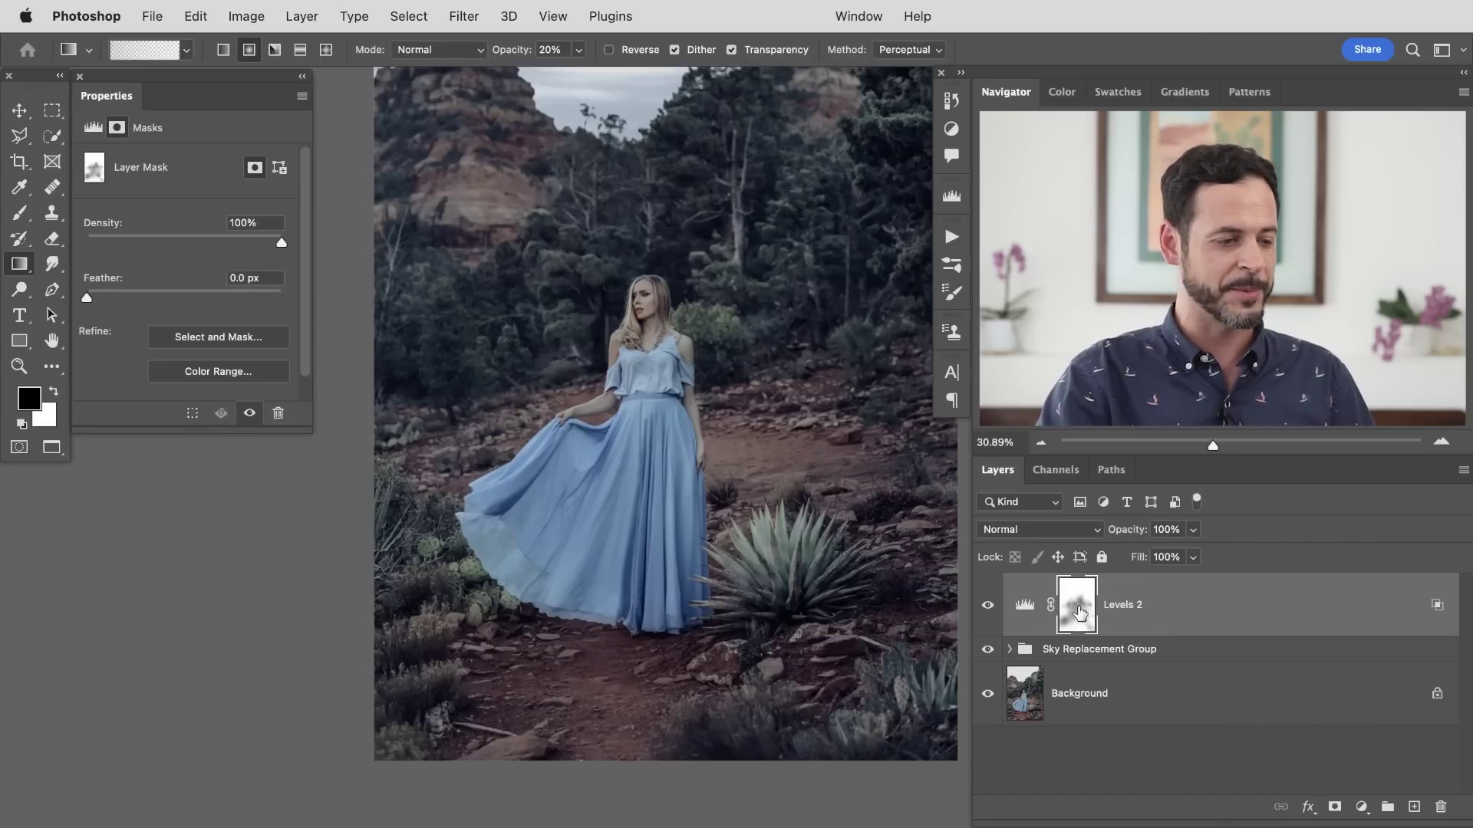
Inspect the Levels 2 mask on its own and compare the image with and without the masked adjustment.
left_click(1079, 612, "alt")
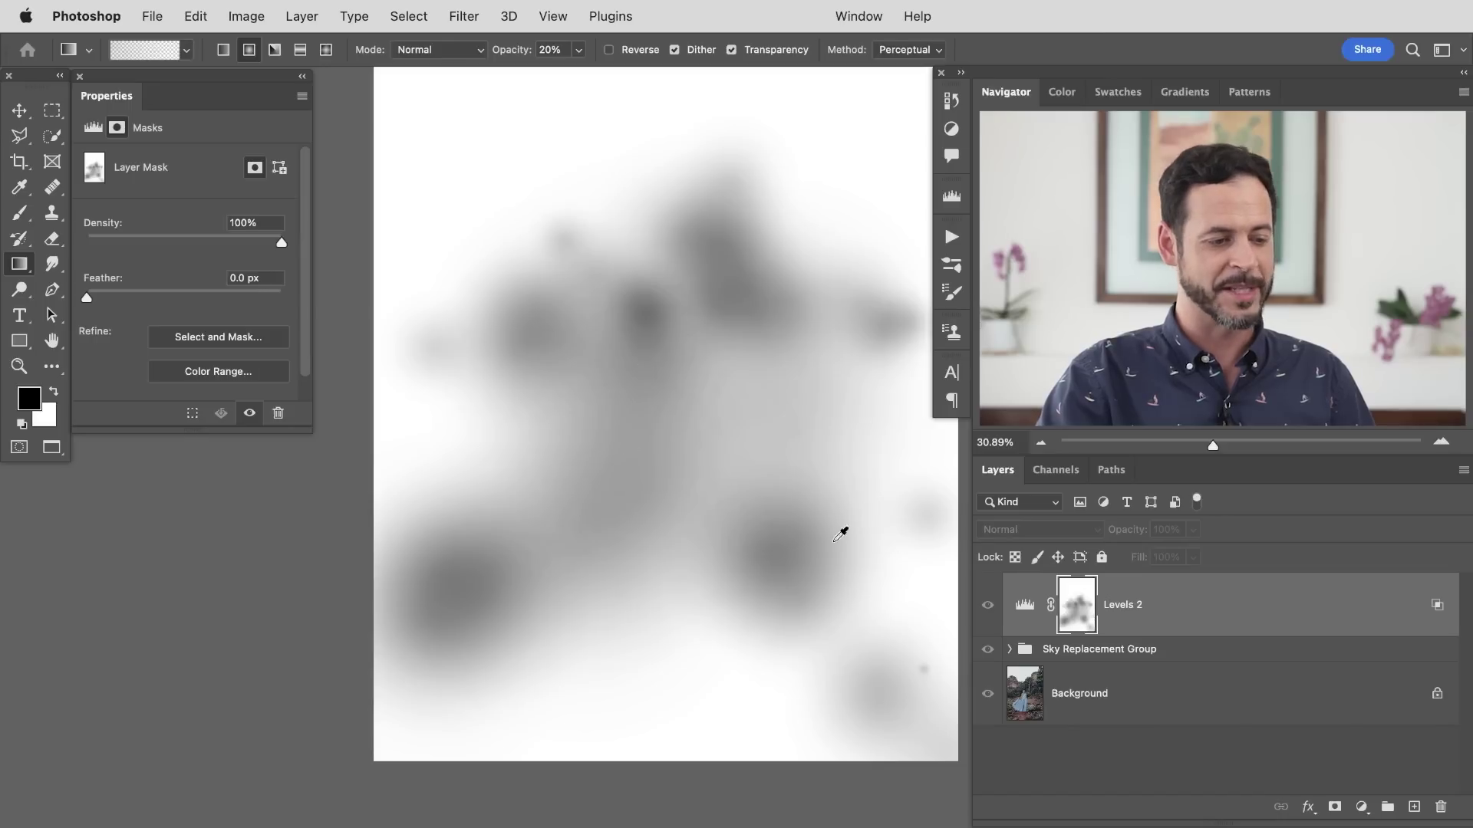
left_click(1078, 621, "alt")
left_click(987, 607)
left_click(987, 607)
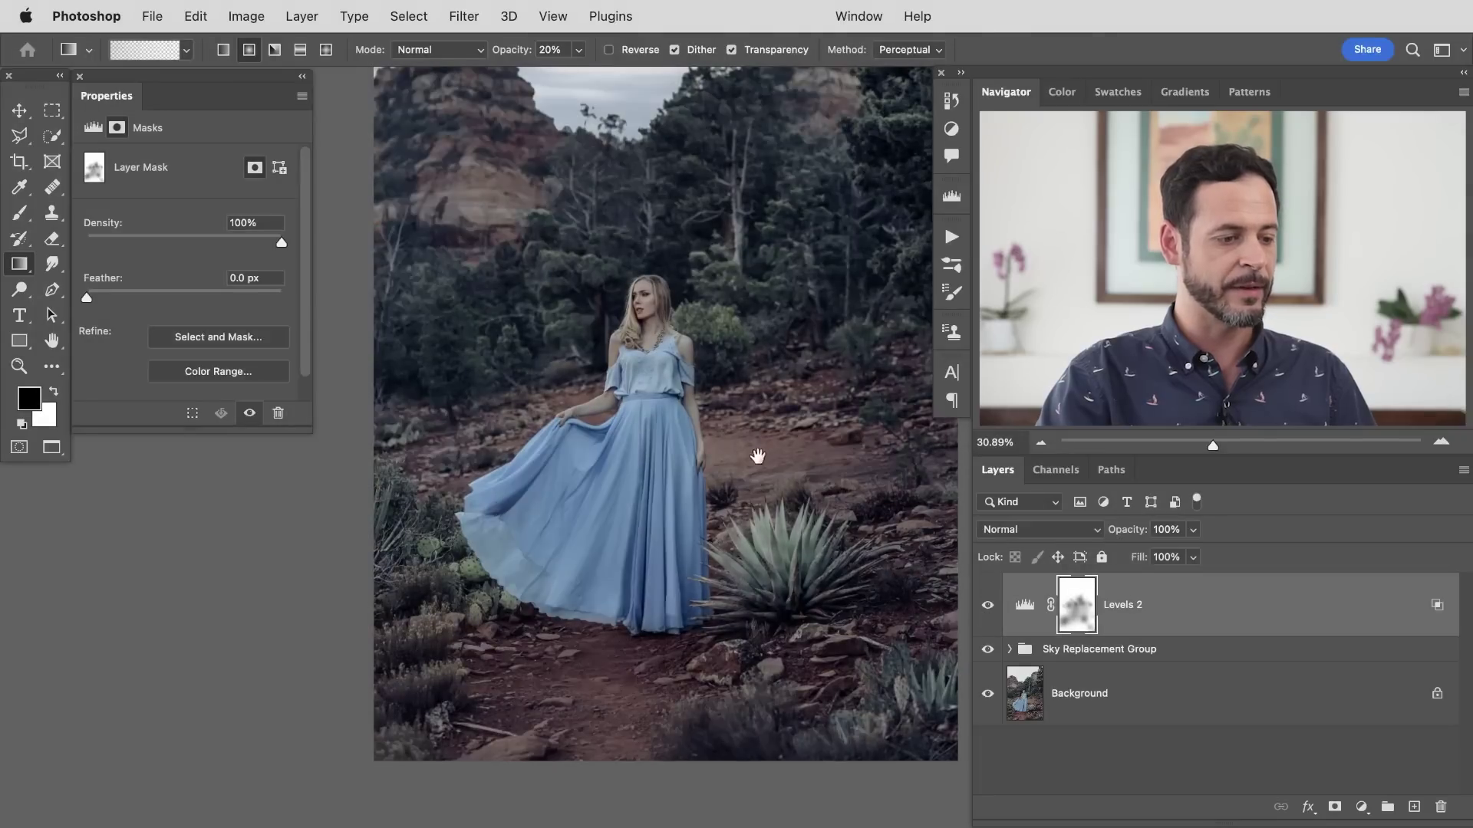
Add a new Levels adjustment layer above Levels 2 with the default name and options.
scroll(746, 462, "down", 3)
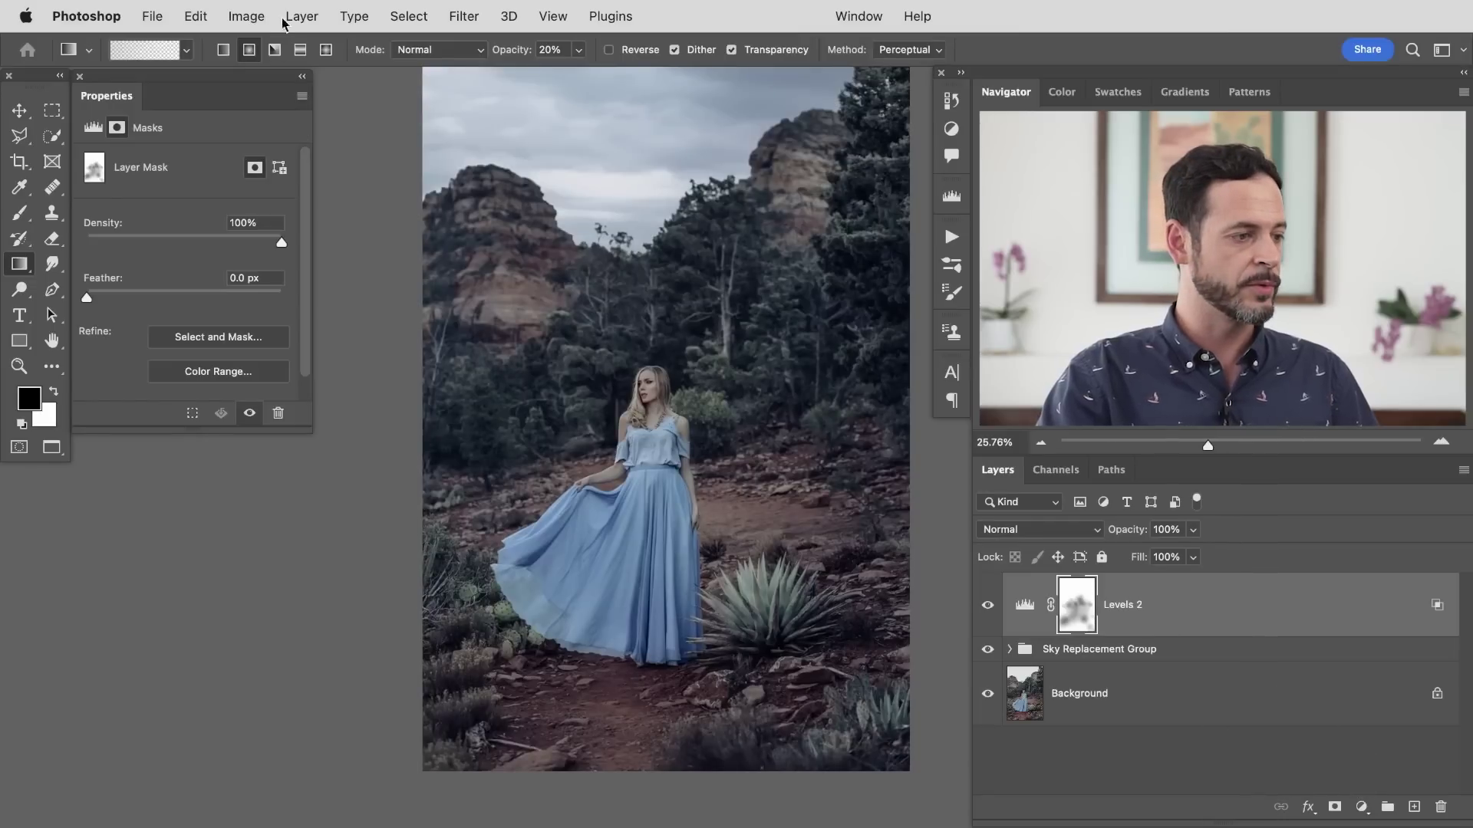
left_click(303, 16)
mouse_move(365, 276)
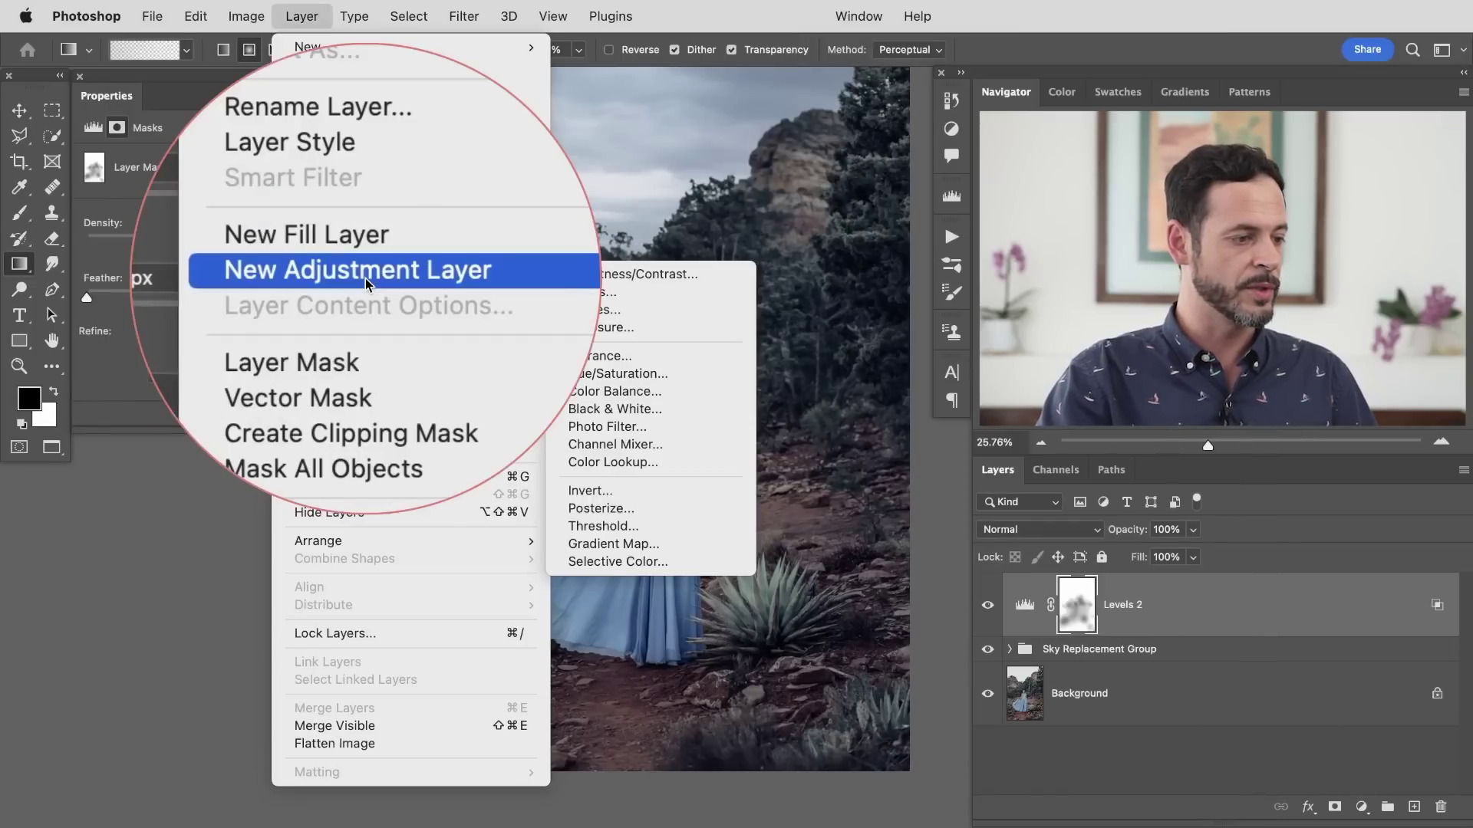
left_click(616, 297)
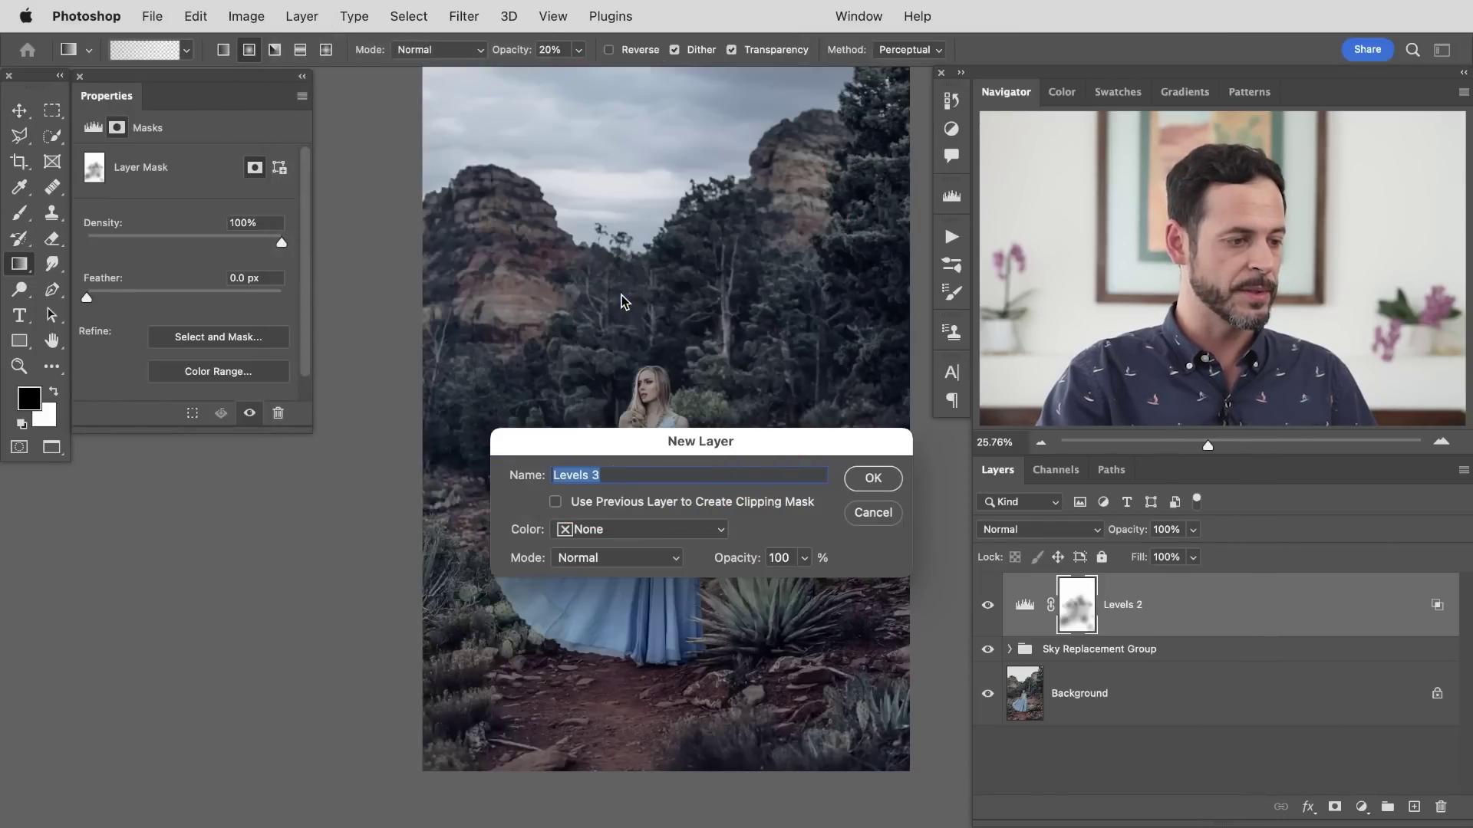
left_click(873, 478)
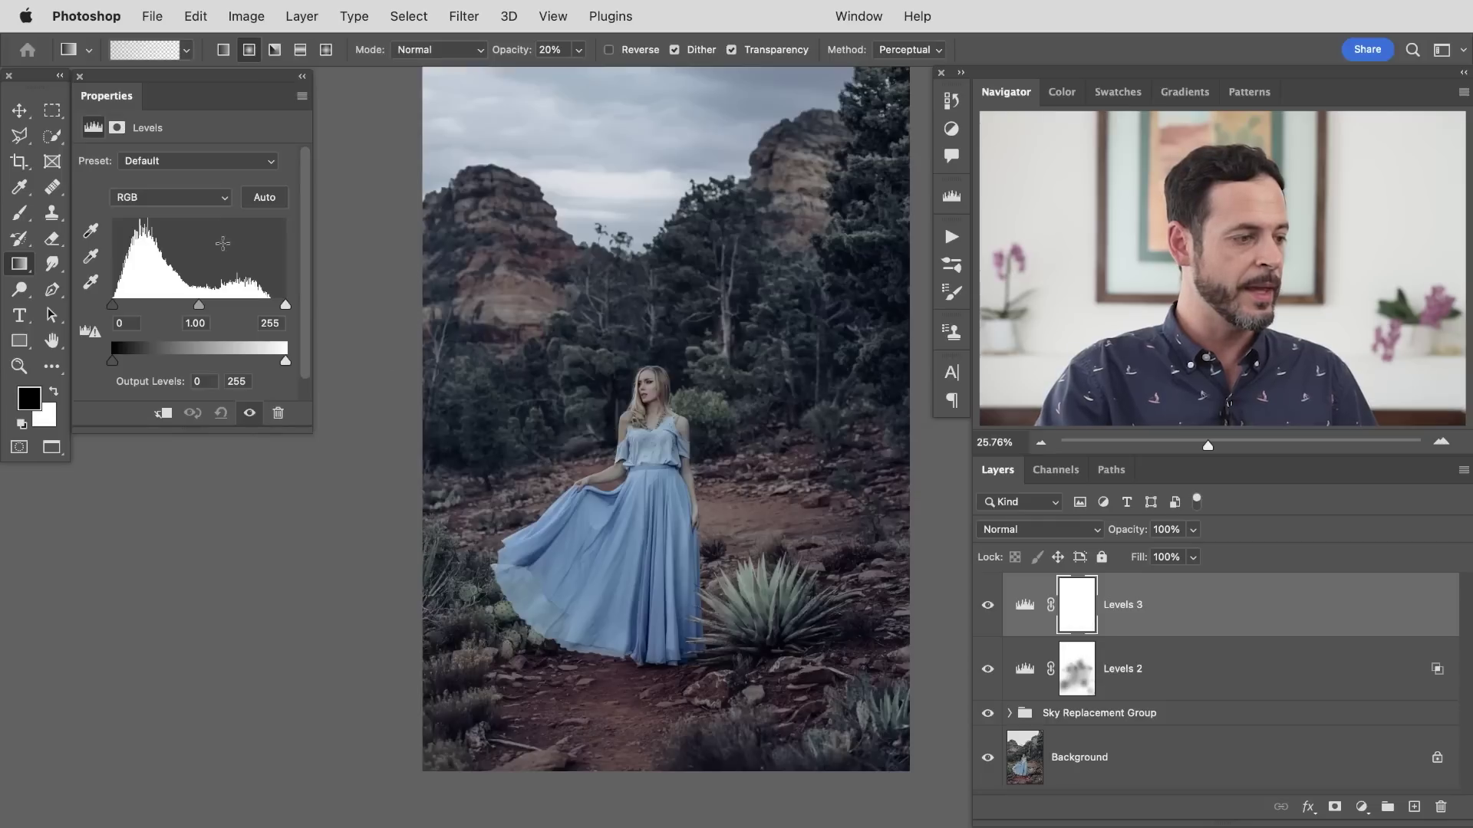
Lower the Levels 3 output white level to 209 in the red channel and 184 in the green channel.
left_click(199, 201)
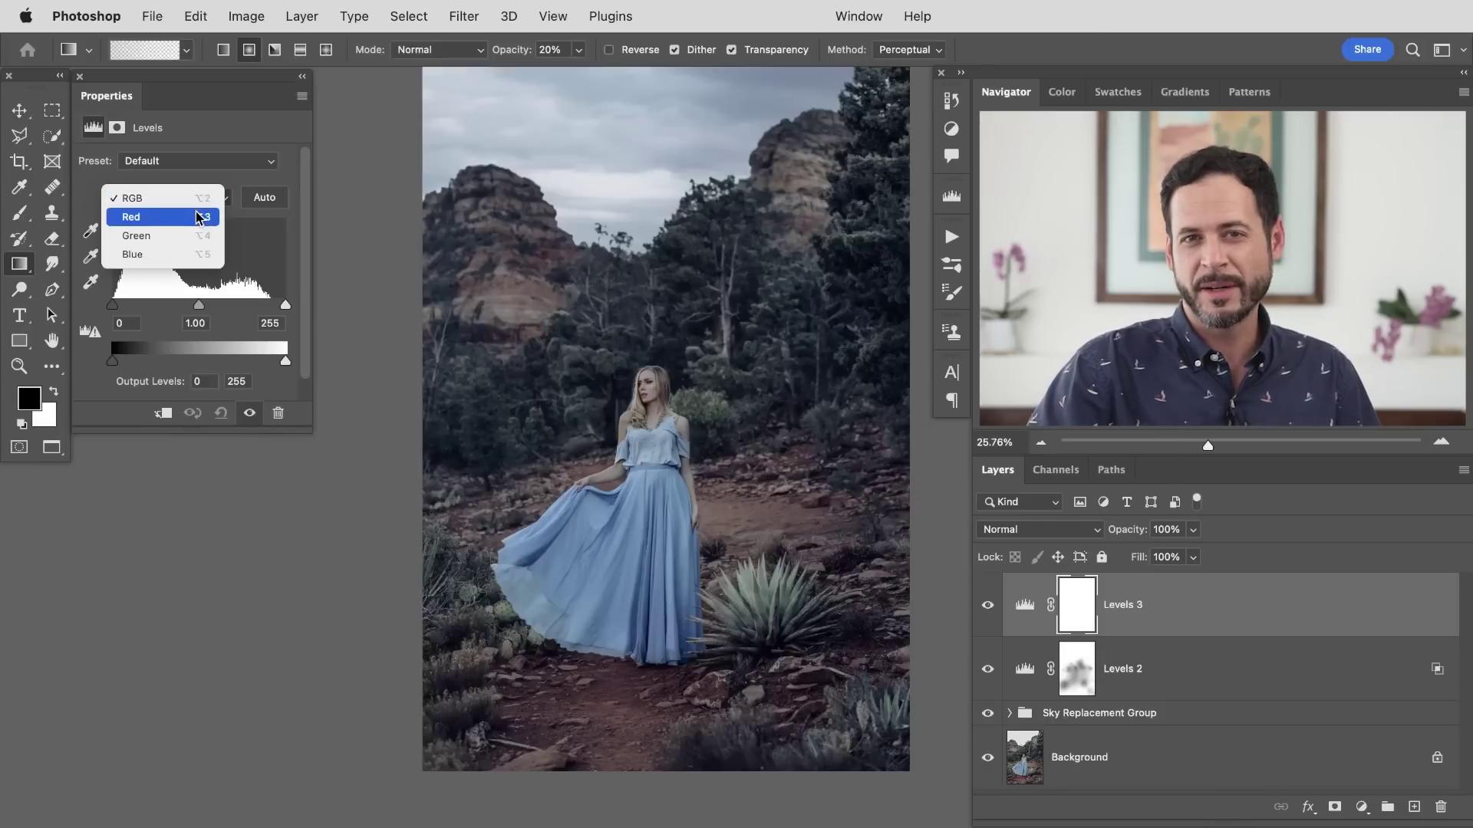
left_click(200, 217)
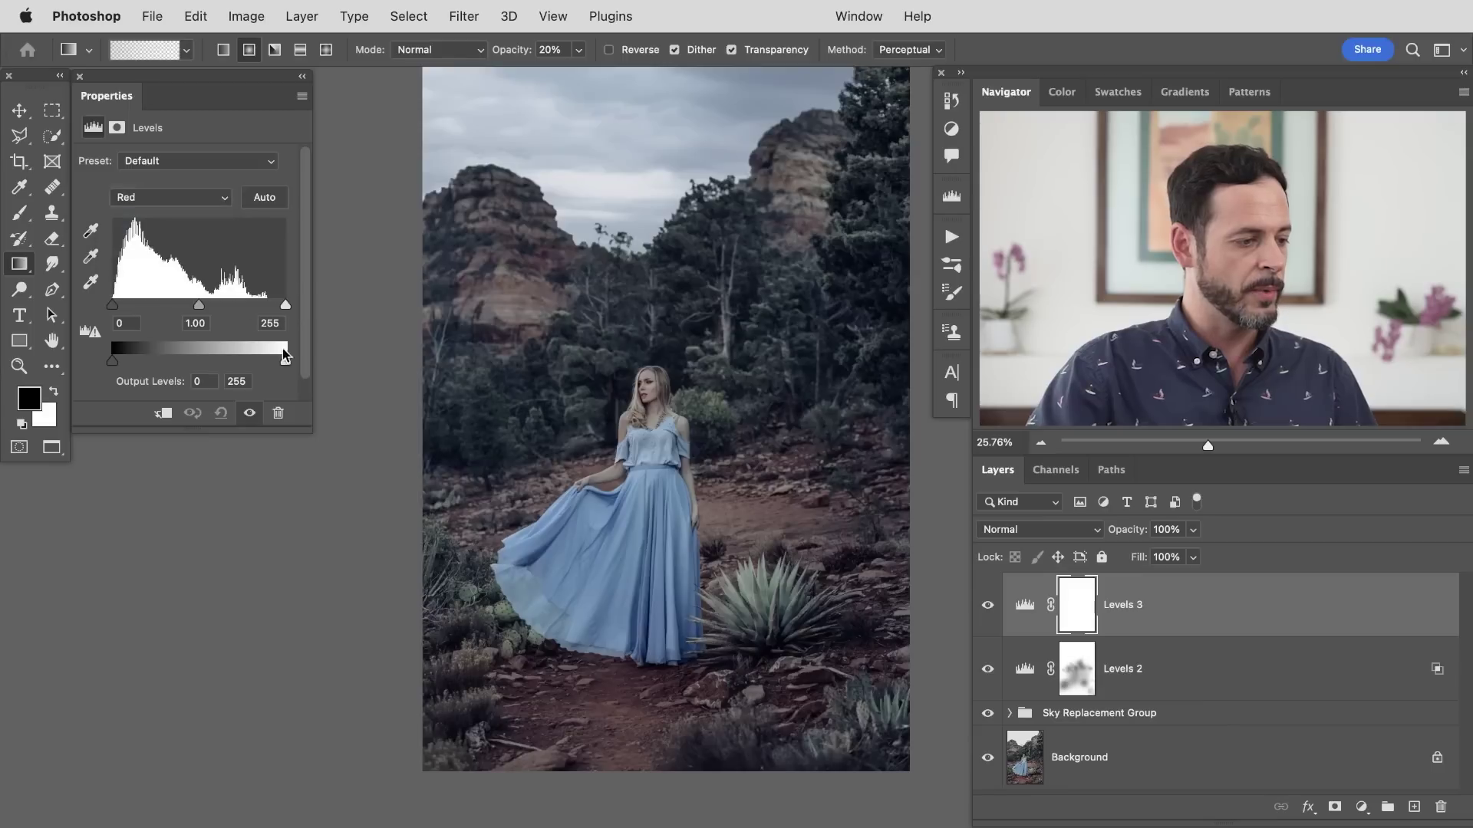
left_click_drag(283, 361, 257, 362)
left_click(198, 197)
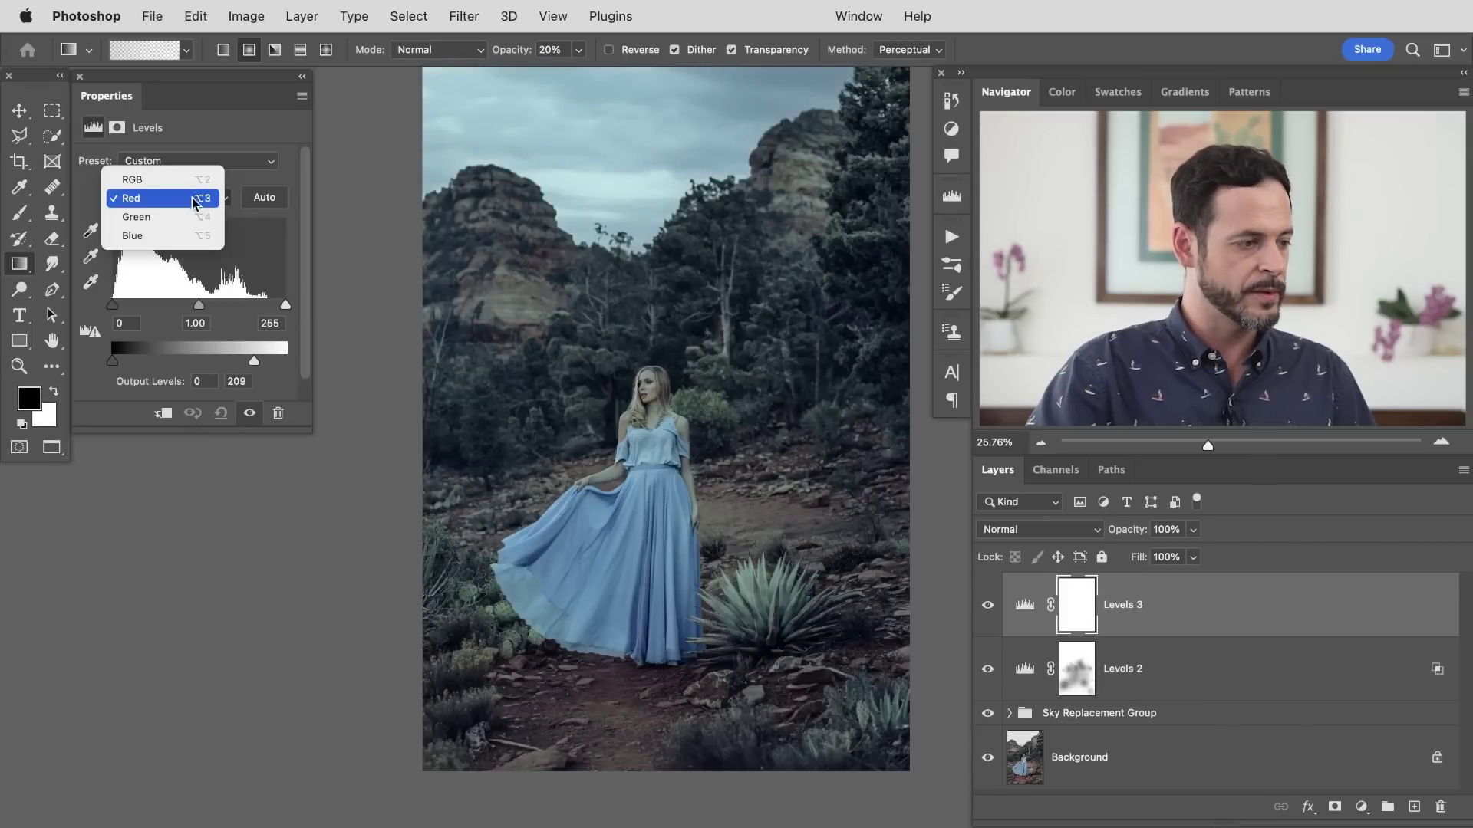
left_click(199, 217)
left_click_drag(285, 361, 236, 356)
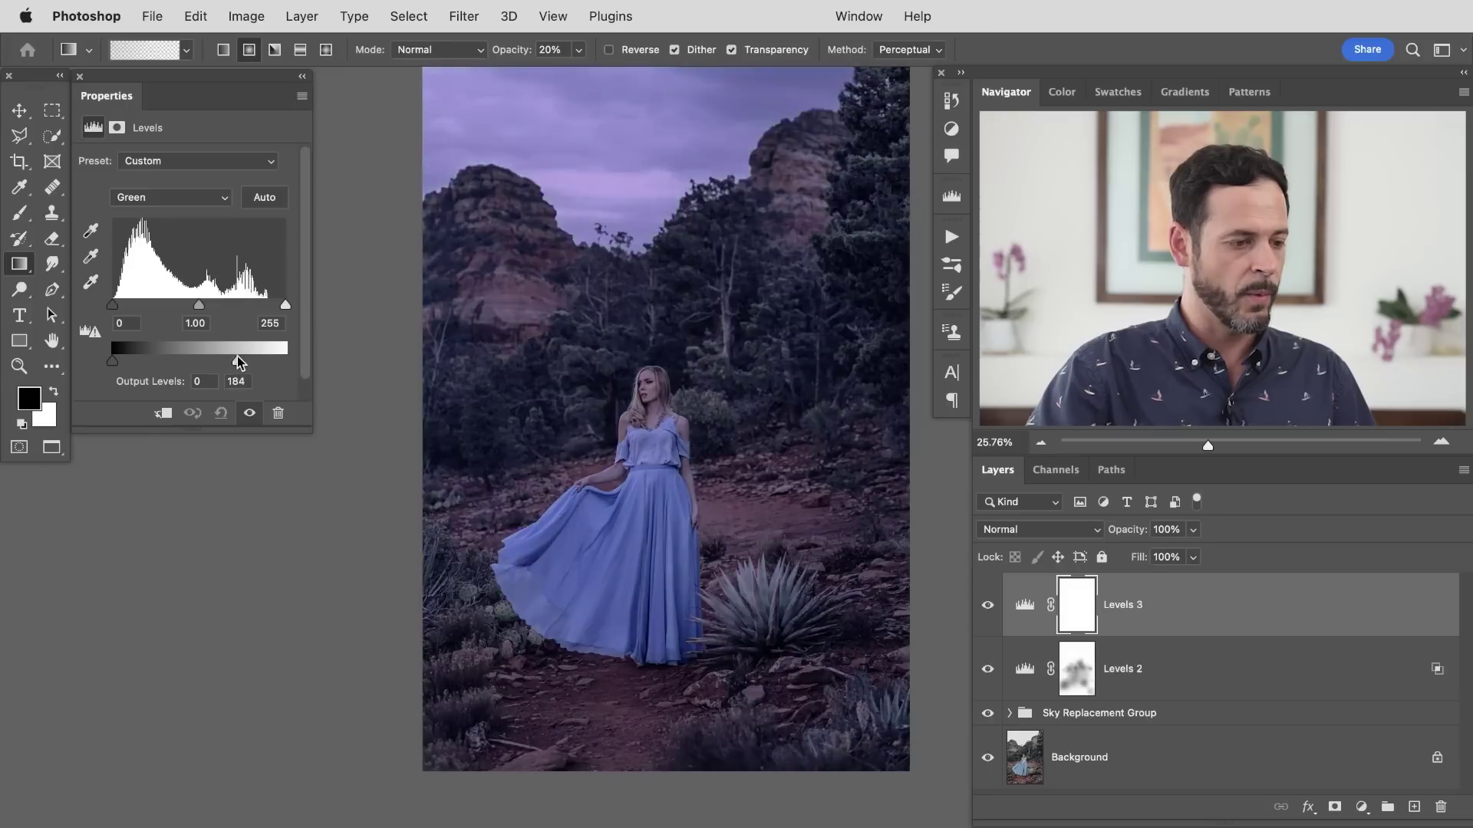
Lower the blue channel's output white level to 196 on Levels 3 and compare the image with and without the adjustment.
left_click(198, 197)
key("Return")
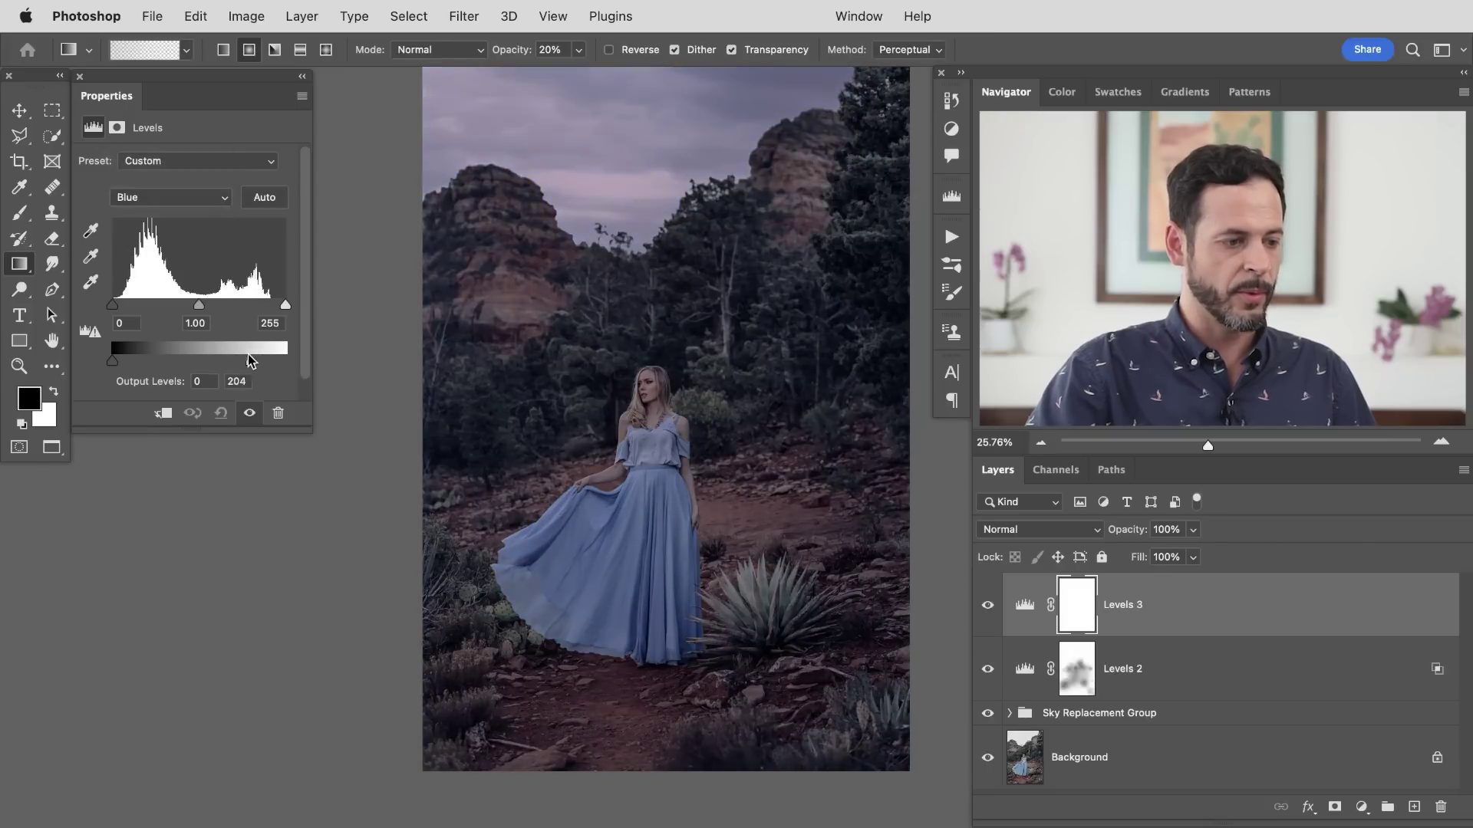
left_click(988, 607)
left_click(988, 607)
left_click(987, 607)
left_click(986, 608)
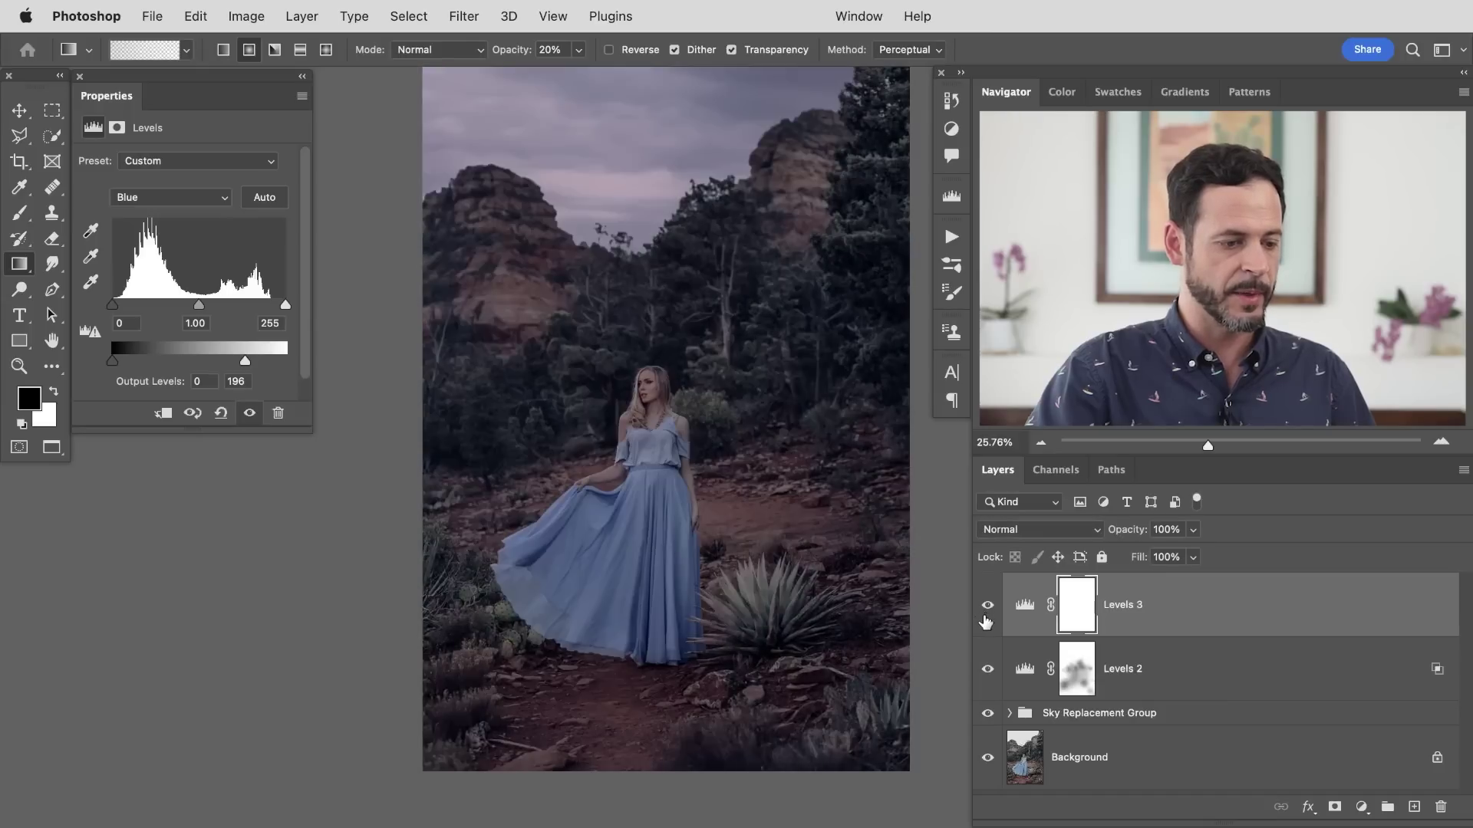
left_click(990, 608)
left_click(989, 608)
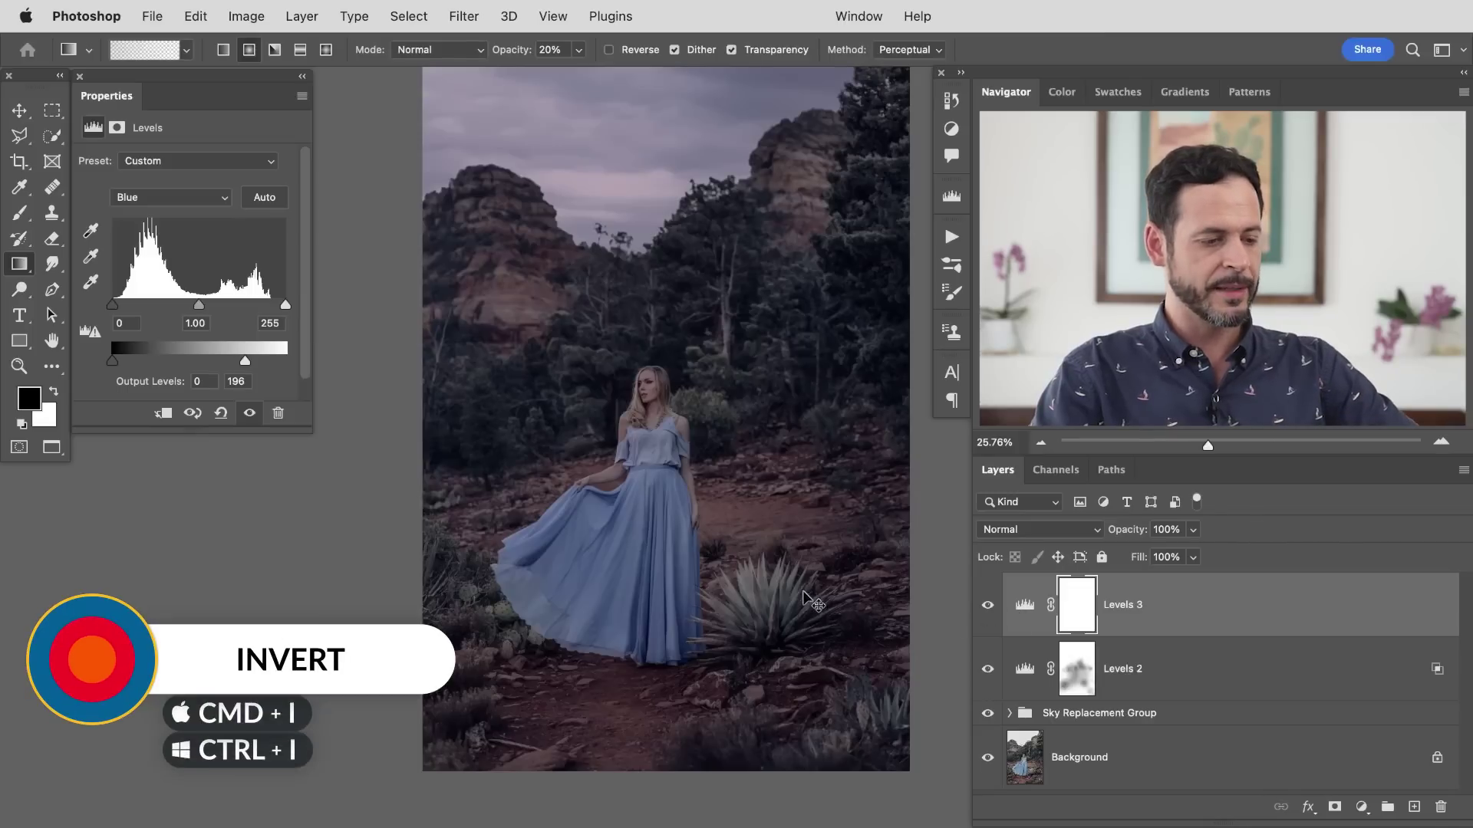
Invert the Levels 3 mask to black and check the image with the layer hidden and shown.
key("super+i")
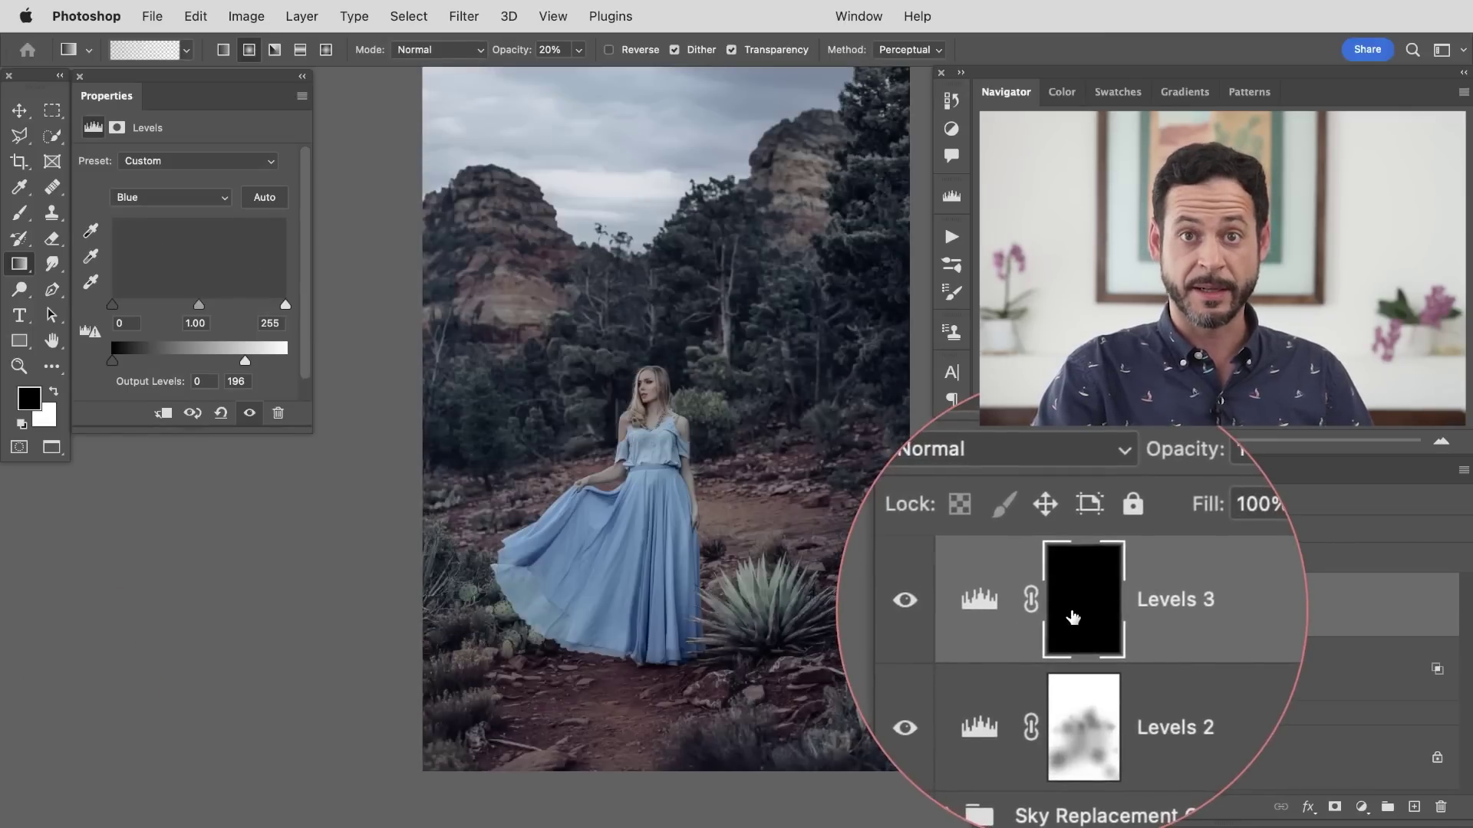
left_click(988, 606)
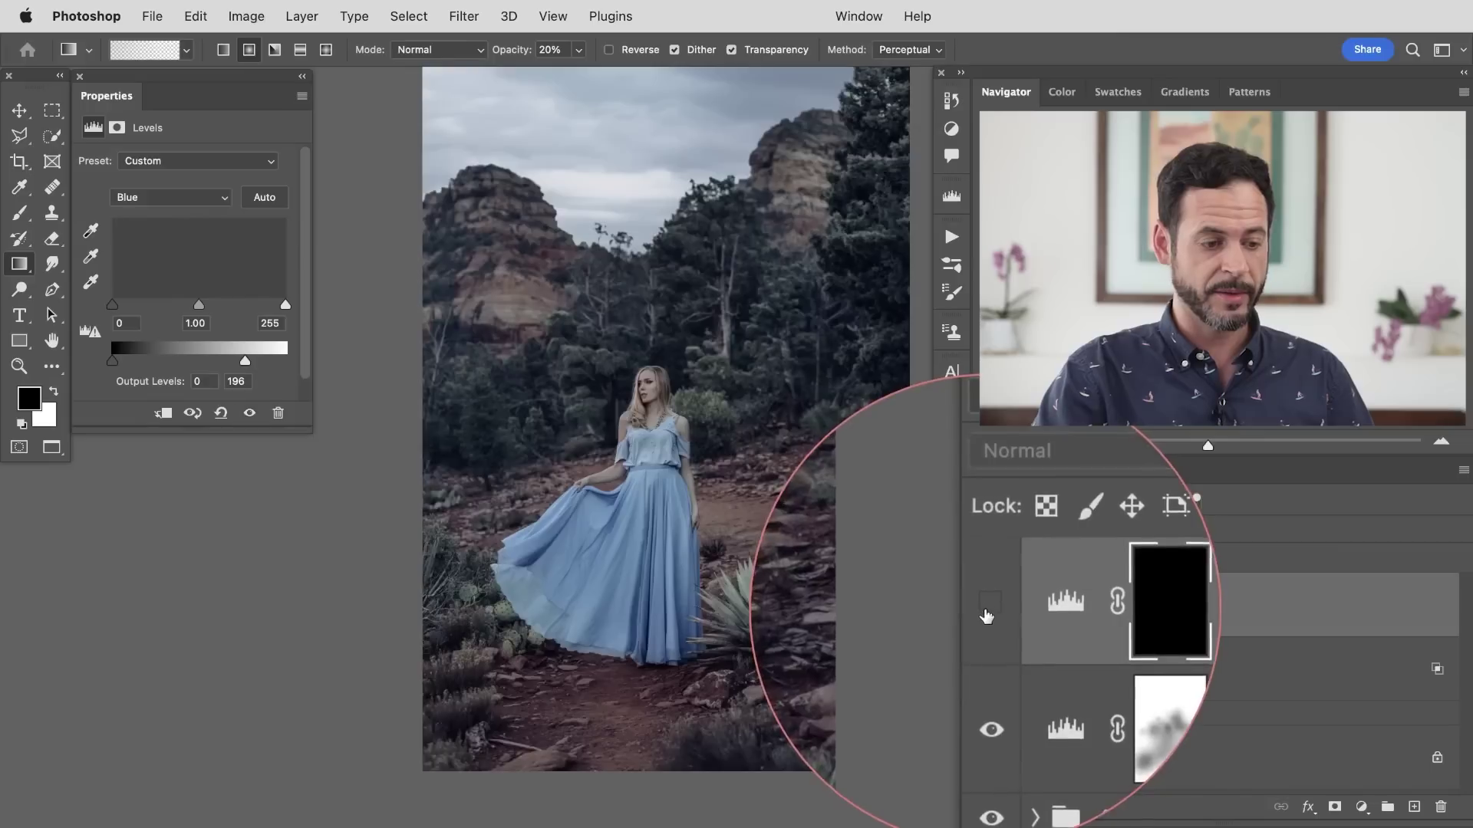
left_click(988, 606)
left_click(988, 606)
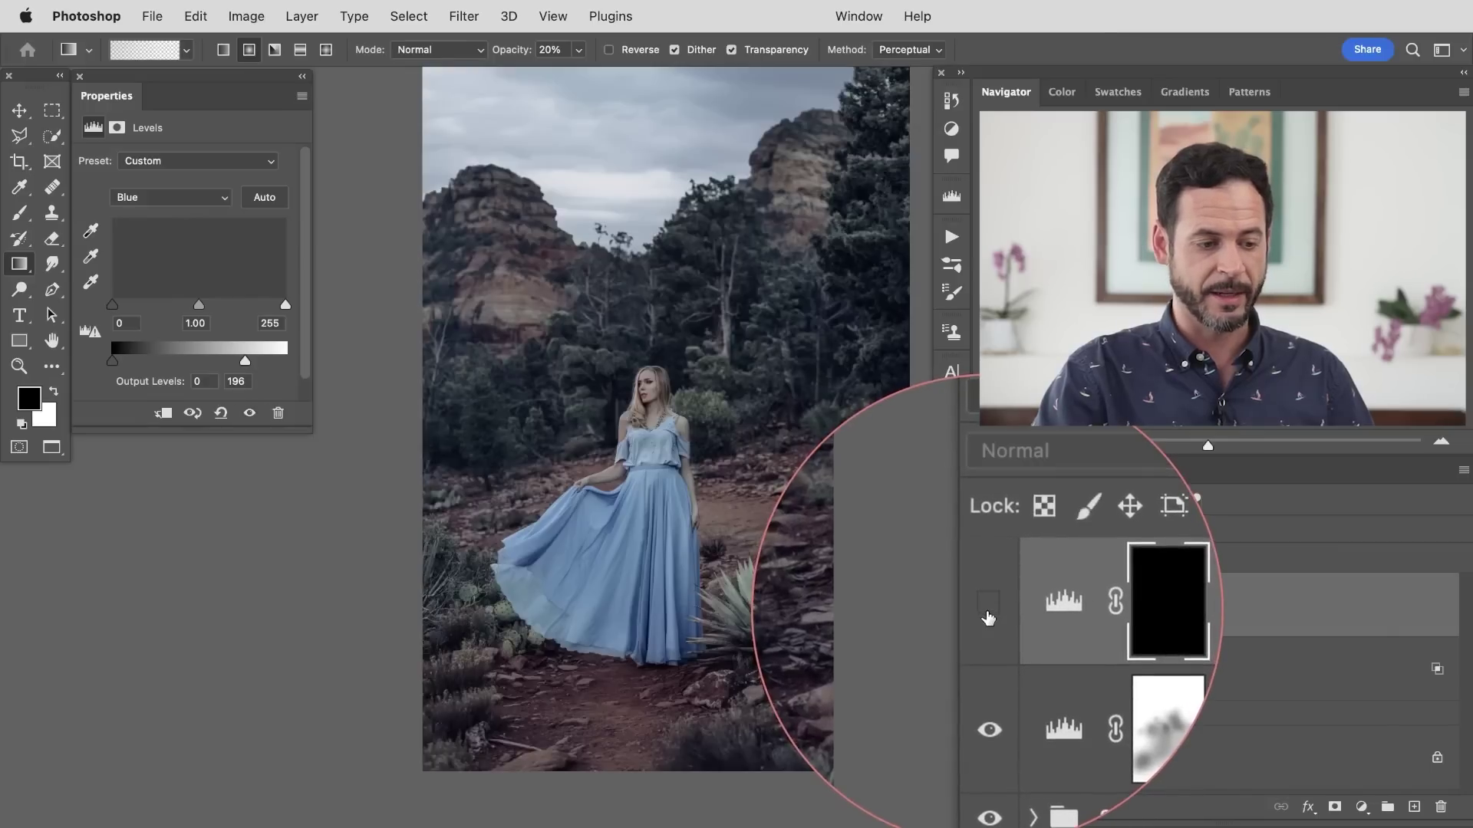
left_click(988, 611)
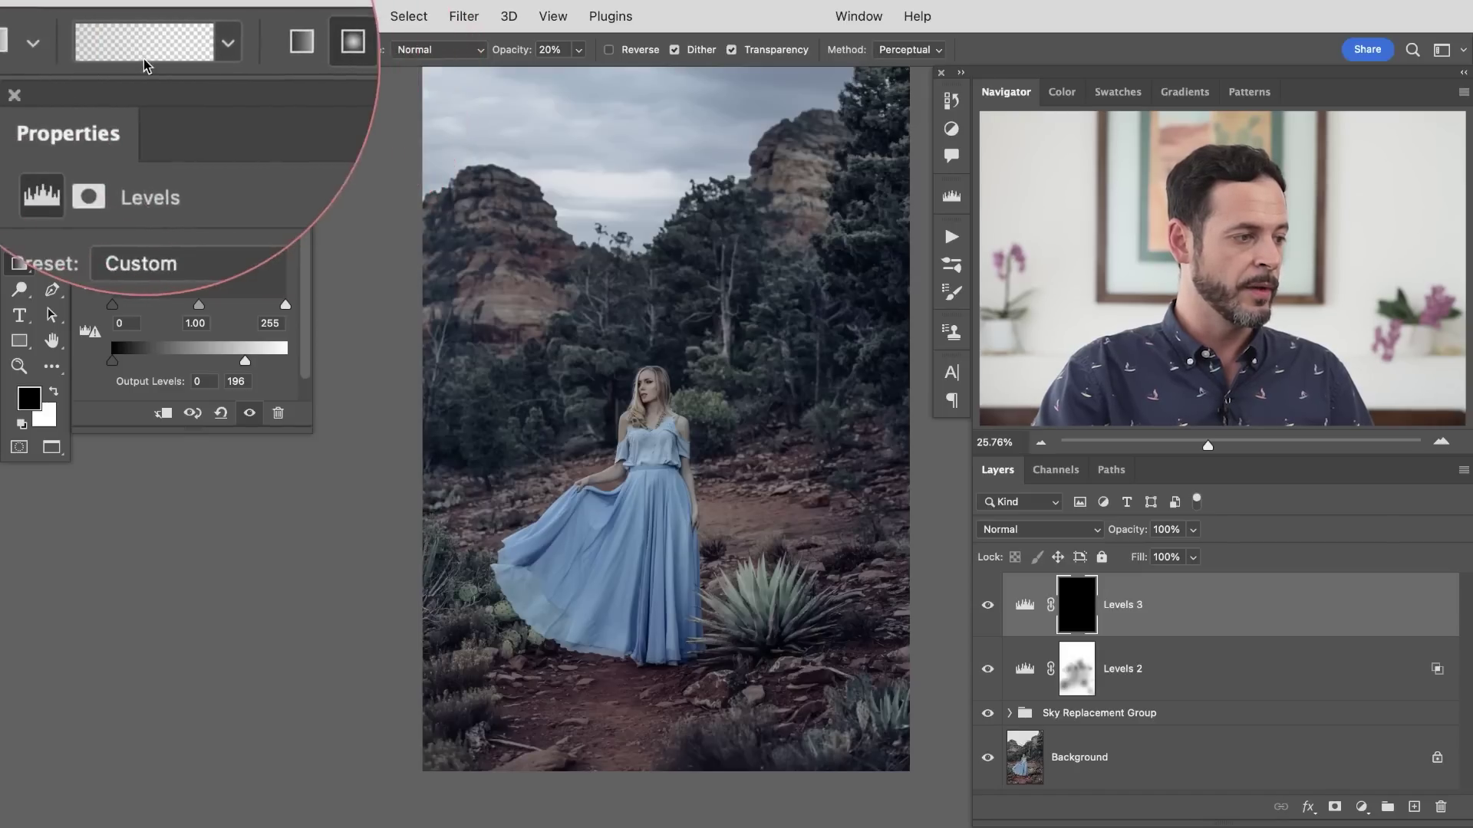
With white as foreground, add radial gradients at 20% and 60% opacity on the Levels 3 mask along the photo's lower and right edges, comparing before and after.
left_click(53, 394)
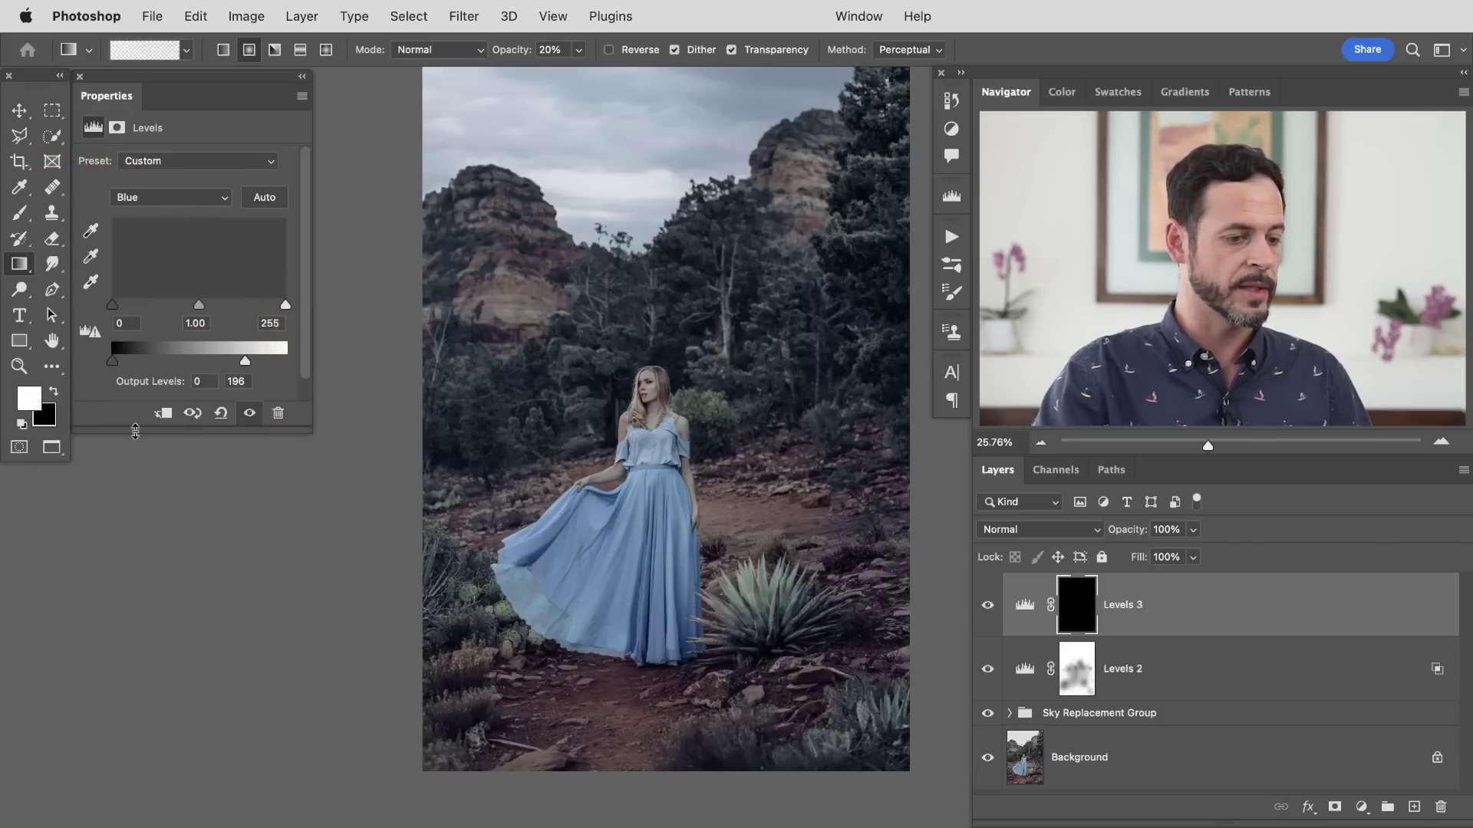
left_click_drag(959, 822, 835, 709)
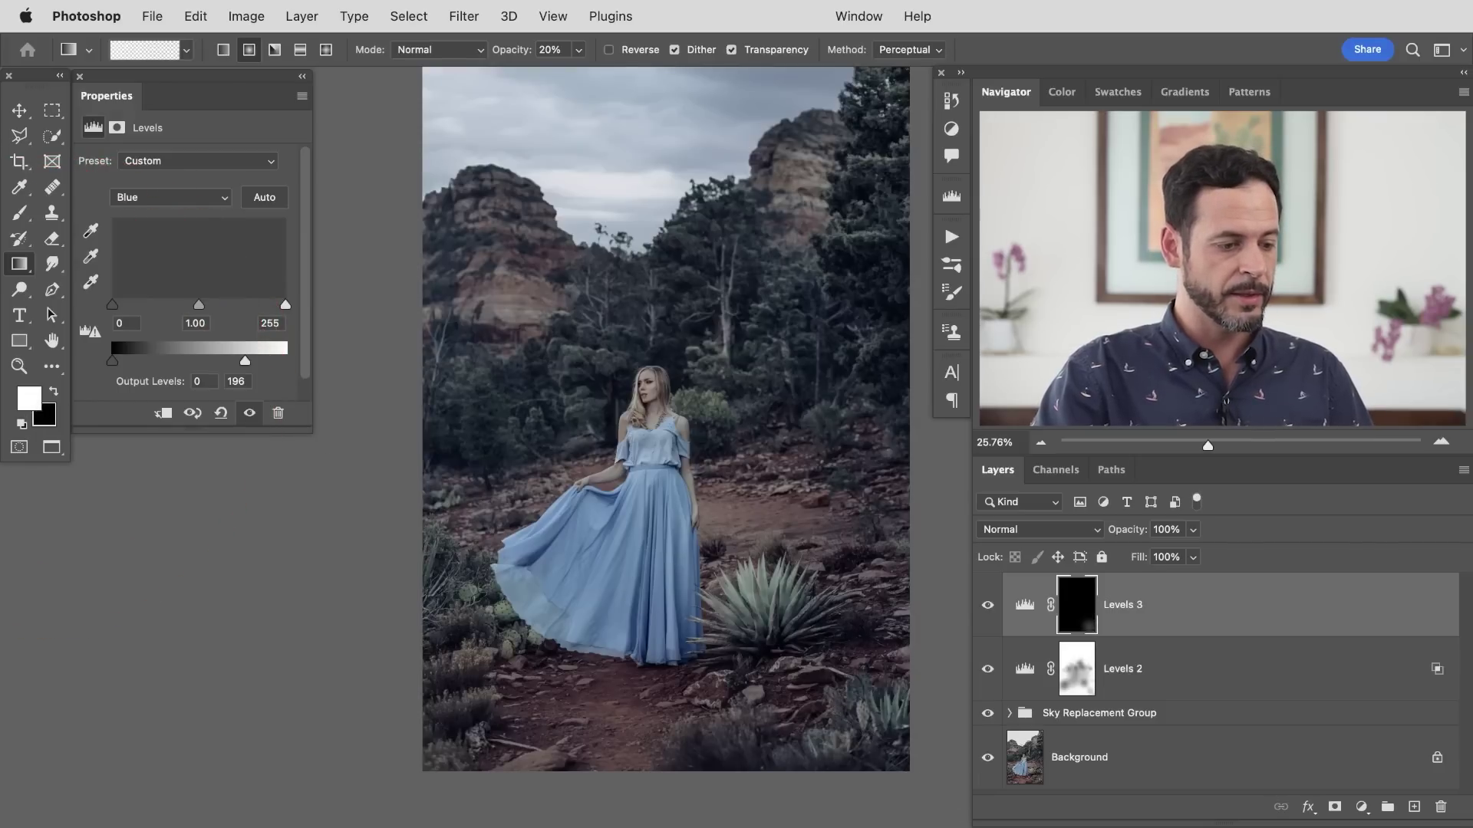
key("6")
left_click_drag(843, 729, 887, 818)
left_click_drag(517, 826, 518, 826)
left_click_drag(470, 702, 427, 767)
left_click_drag(448, 689, 411, 716)
left_click_drag(757, 716, 812, 817)
left_click_drag(838, 378, 928, 381)
left_click(990, 608)
left_click(989, 608)
left_click(989, 607)
left_click(990, 608)
Add white radial gradients at 60% opacity on the Levels 3 mask over both rock formations, the upper sky and the lower-right corner.
left_click_drag(765, 222, 730, 305)
left_click_drag(814, 273, 697, 413)
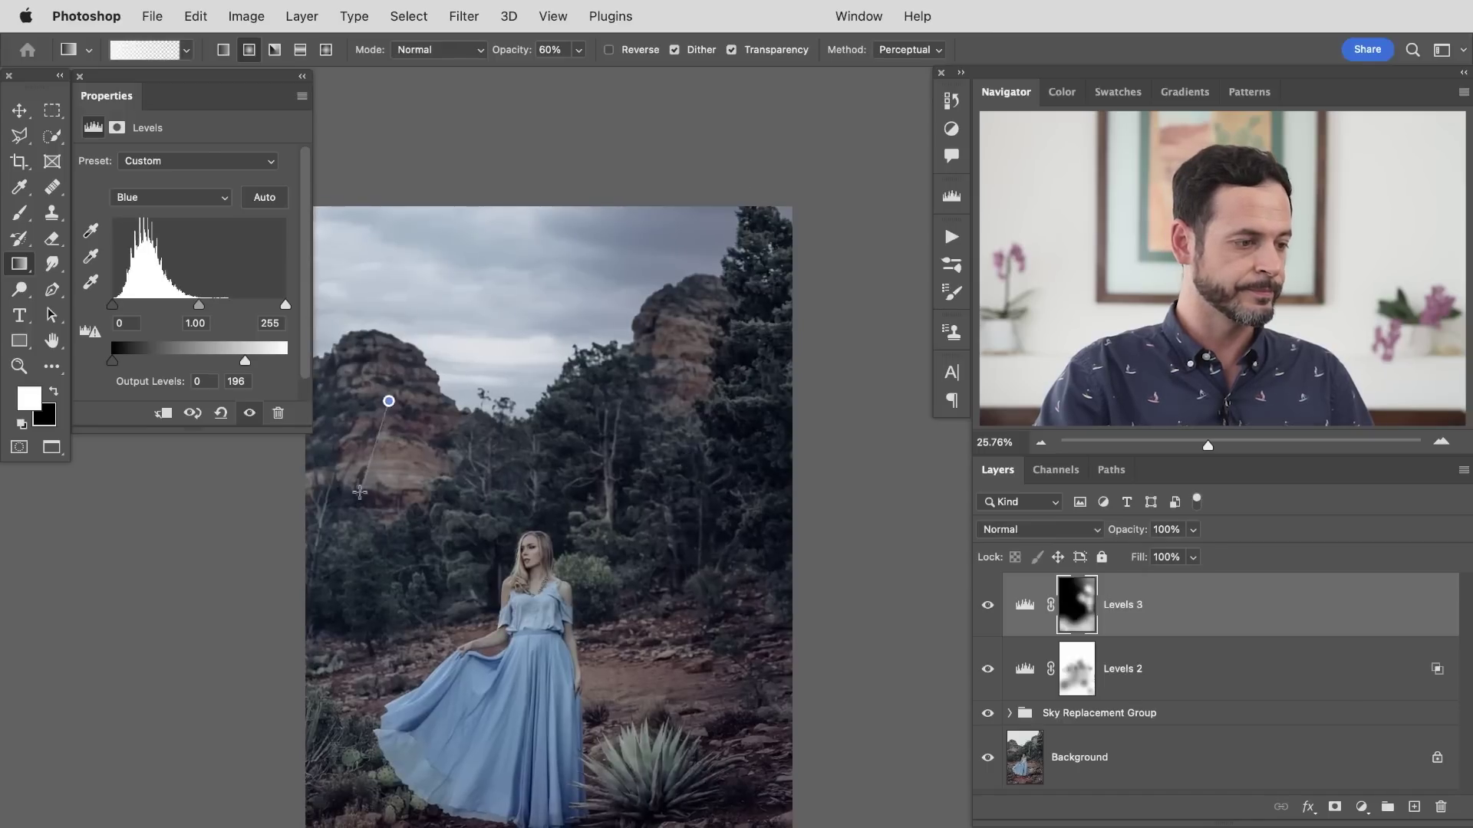
left_click_drag(388, 402, 532, 399)
left_click_drag(620, 143, 630, 303)
scroll(603, 407, "down", 4)
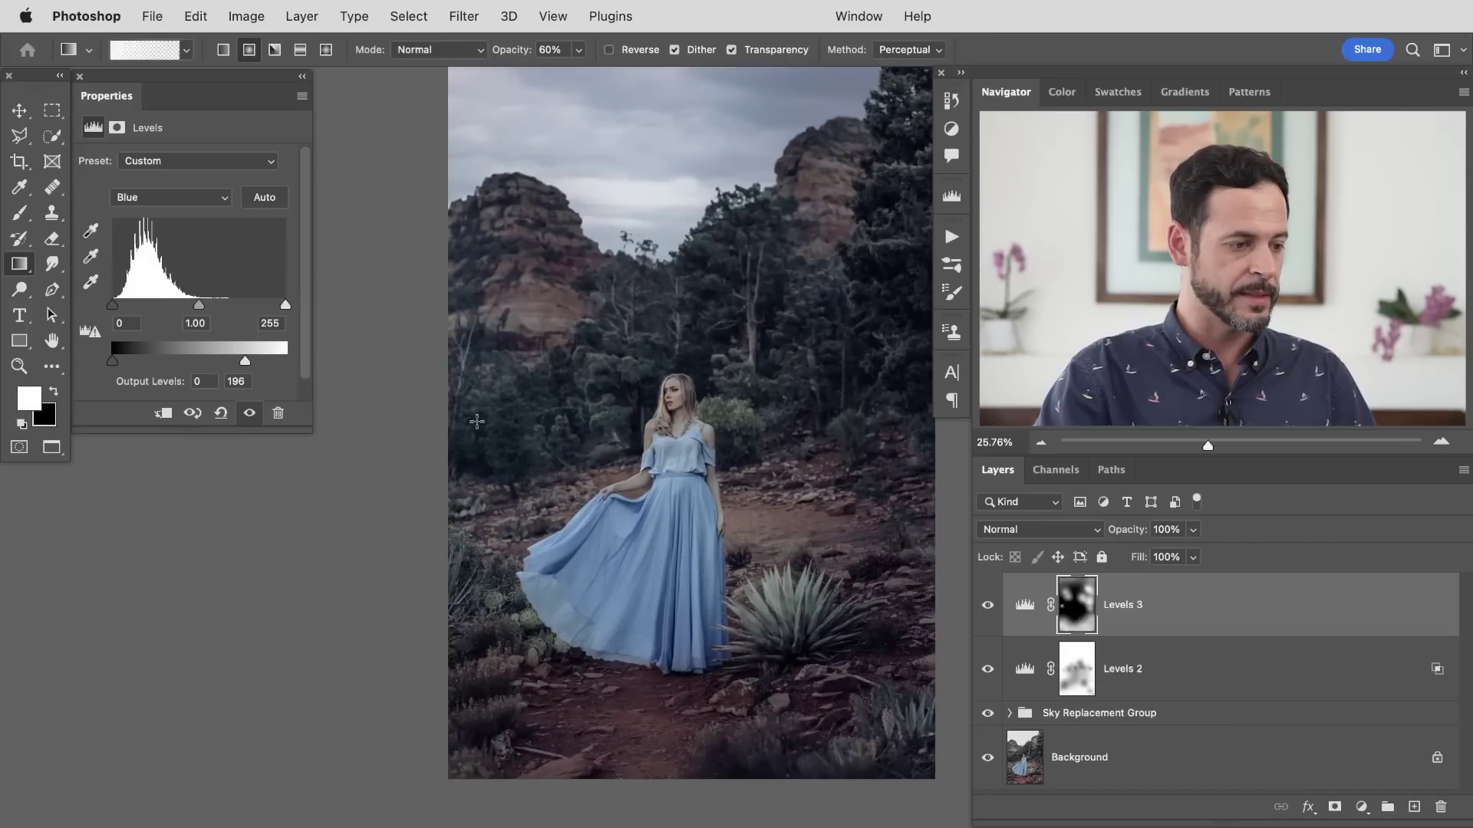
left_click_drag(919, 766, 940, 790)
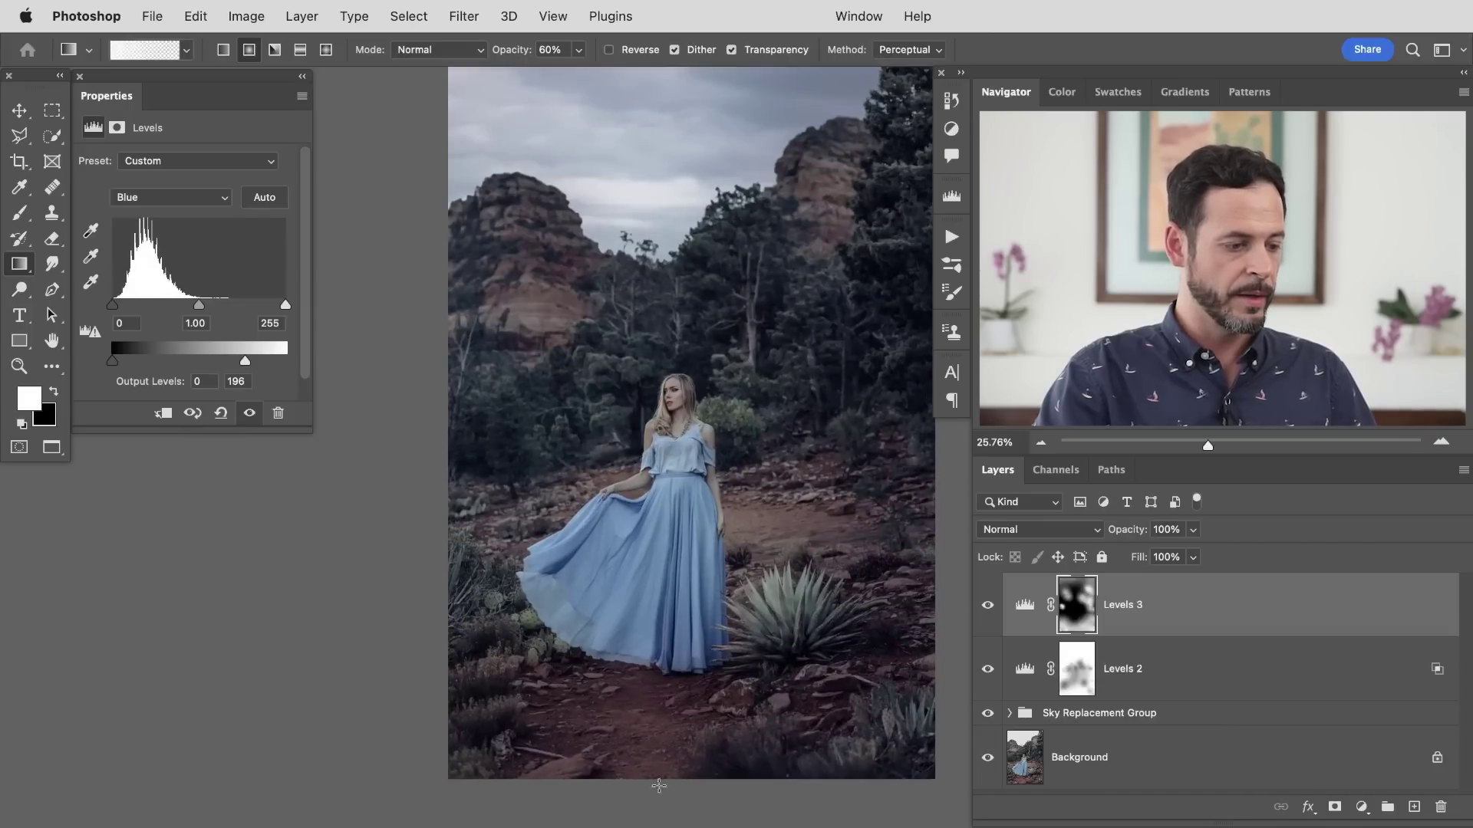
Compare the image with and without the masked Levels 3 adjustment across the whole photo.
left_click(989, 606)
left_click(989, 606)
left_click(988, 607)
left_click(988, 606)
left_click_drag(752, 621, 685, 607)
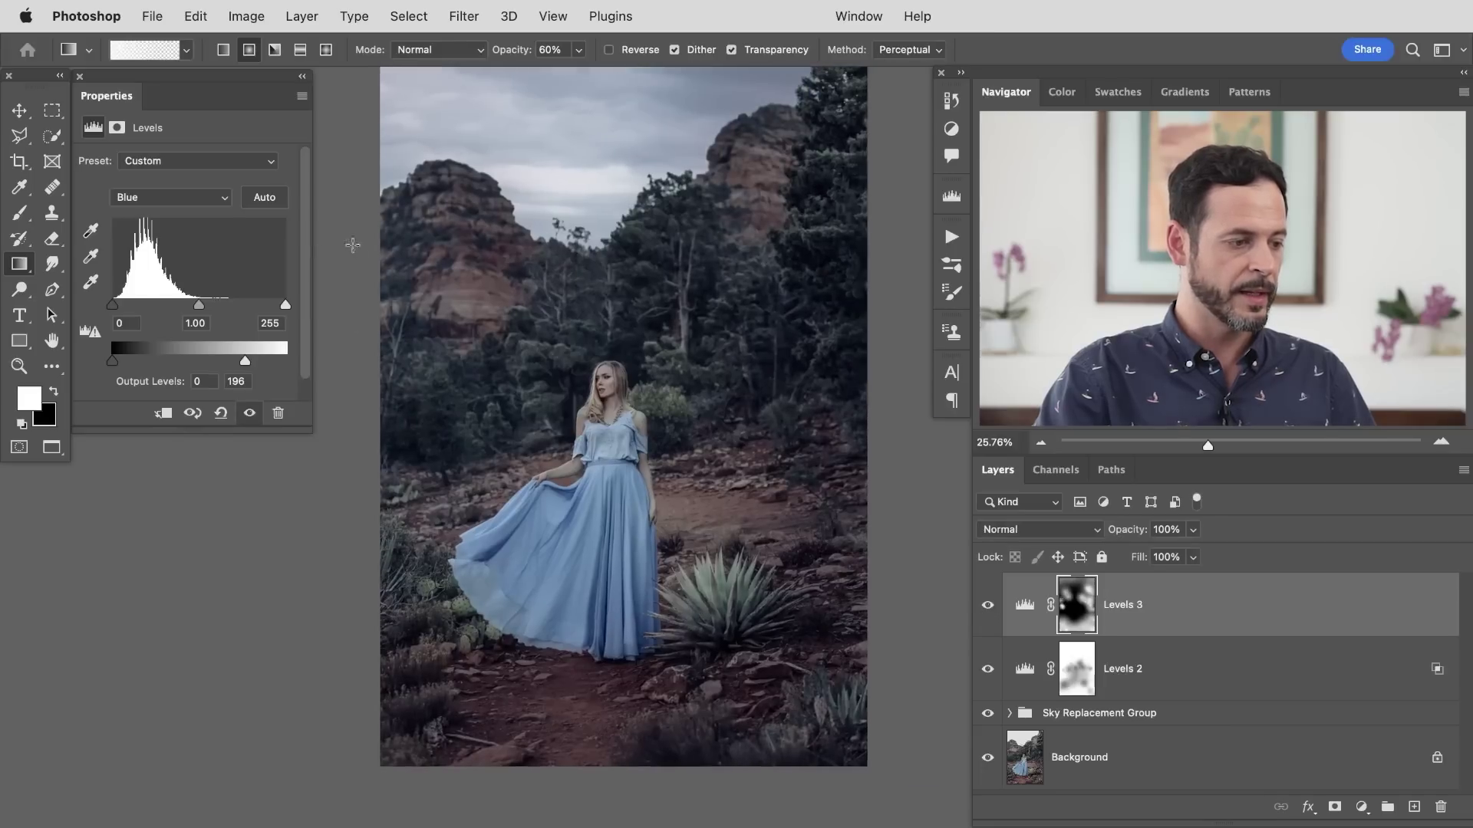
left_click(989, 607)
left_click(989, 606)
left_click(990, 607)
left_click(989, 607)
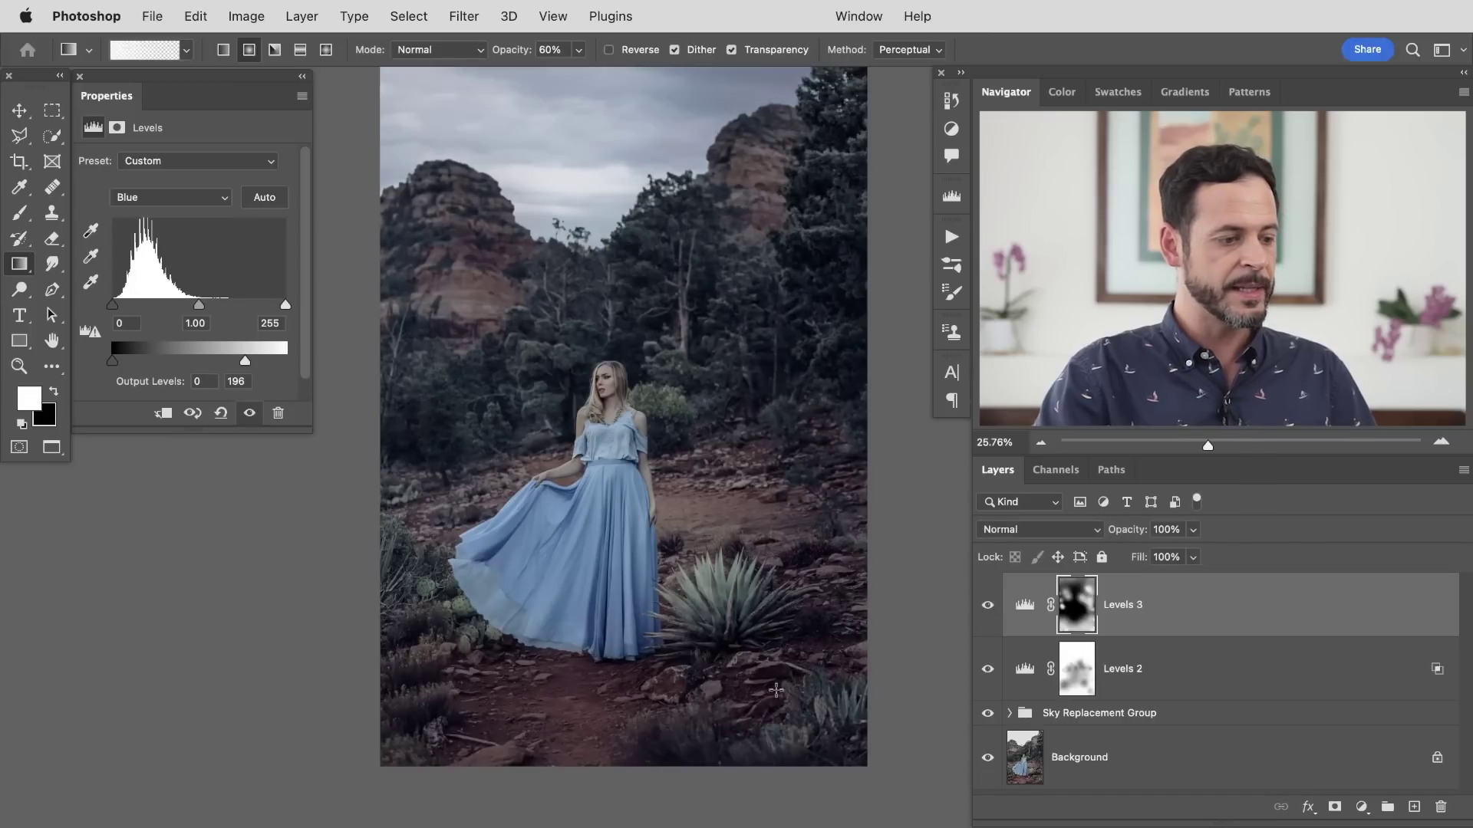
scroll(660, 546, "up", 3)
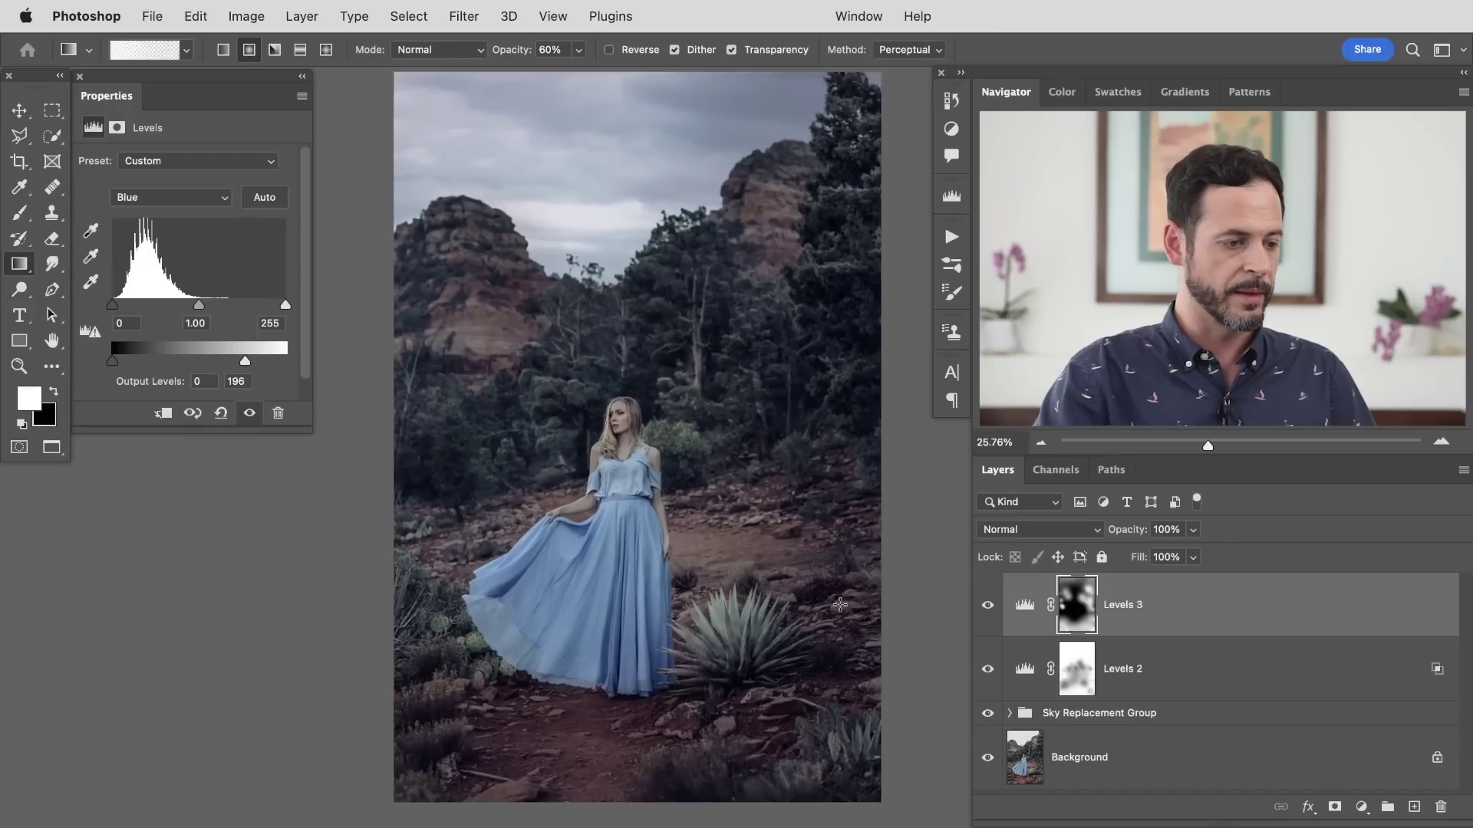
left_click(987, 606)
left_click(987, 605)
left_click(987, 606)
left_click(988, 605)
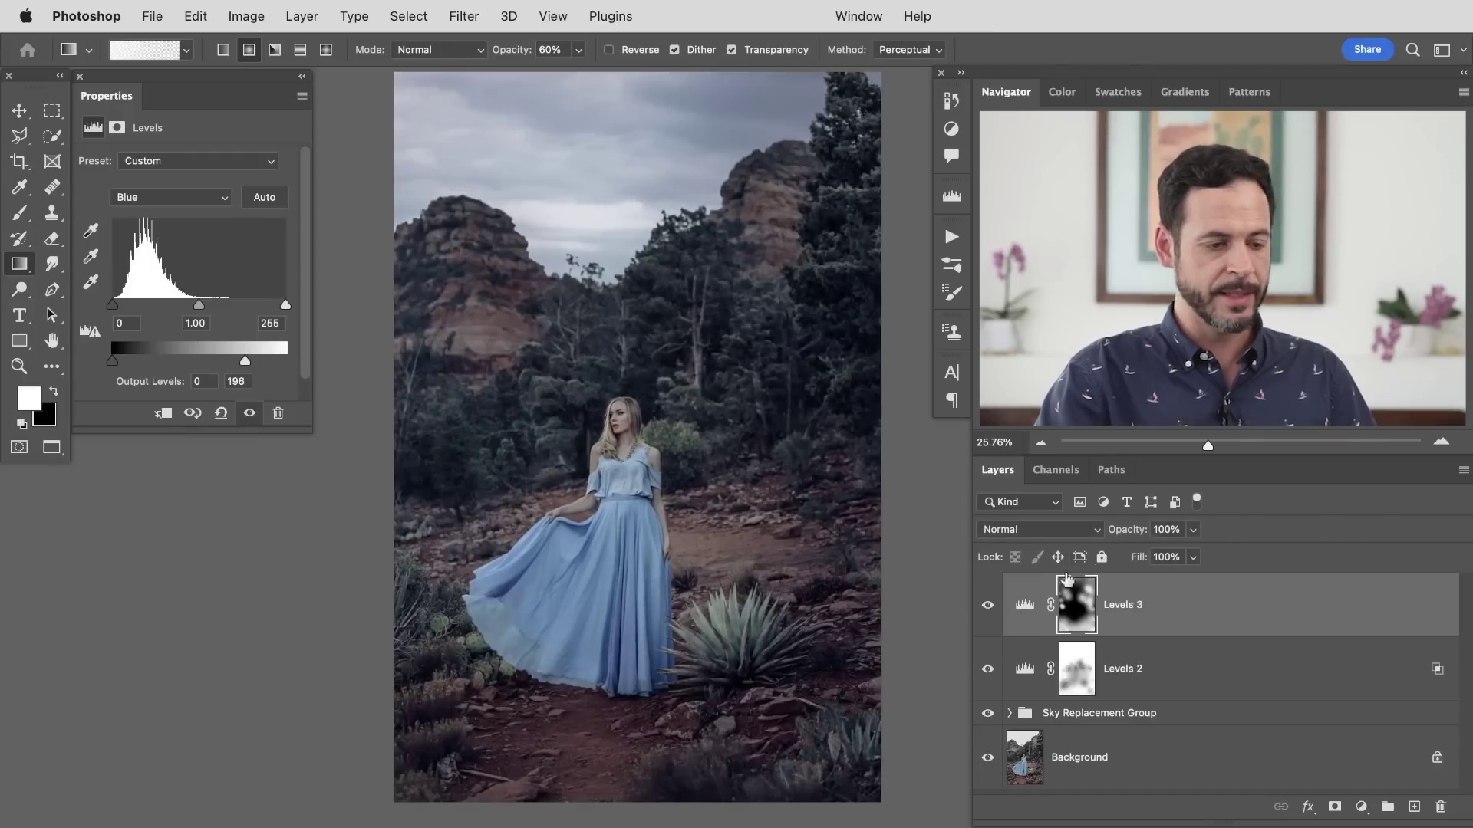
mouse_move(1123, 537)
left_mouse_down()
mouse_move(1072, 544)
mouse_move(1174, 547)
mouse_move(1131, 563)
left_mouse_up()
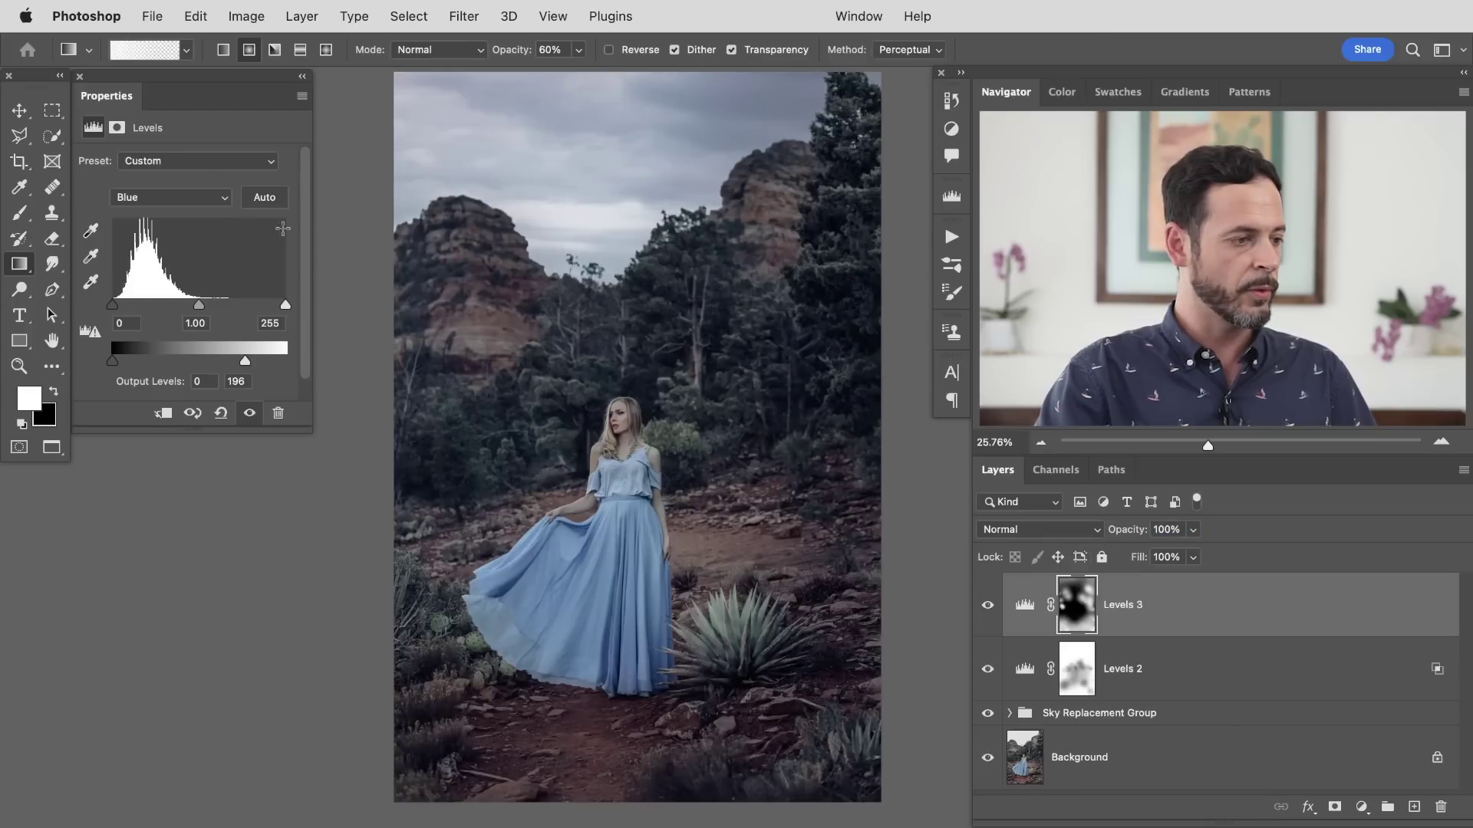
Set the green channel's output white level to 200 on Levels 3.
left_click(177, 201)
left_click(172, 180)
mouse_move(243, 359)
left_mouse_down()
mouse_move(272, 364)
mouse_move(244, 364)
left_mouse_up()
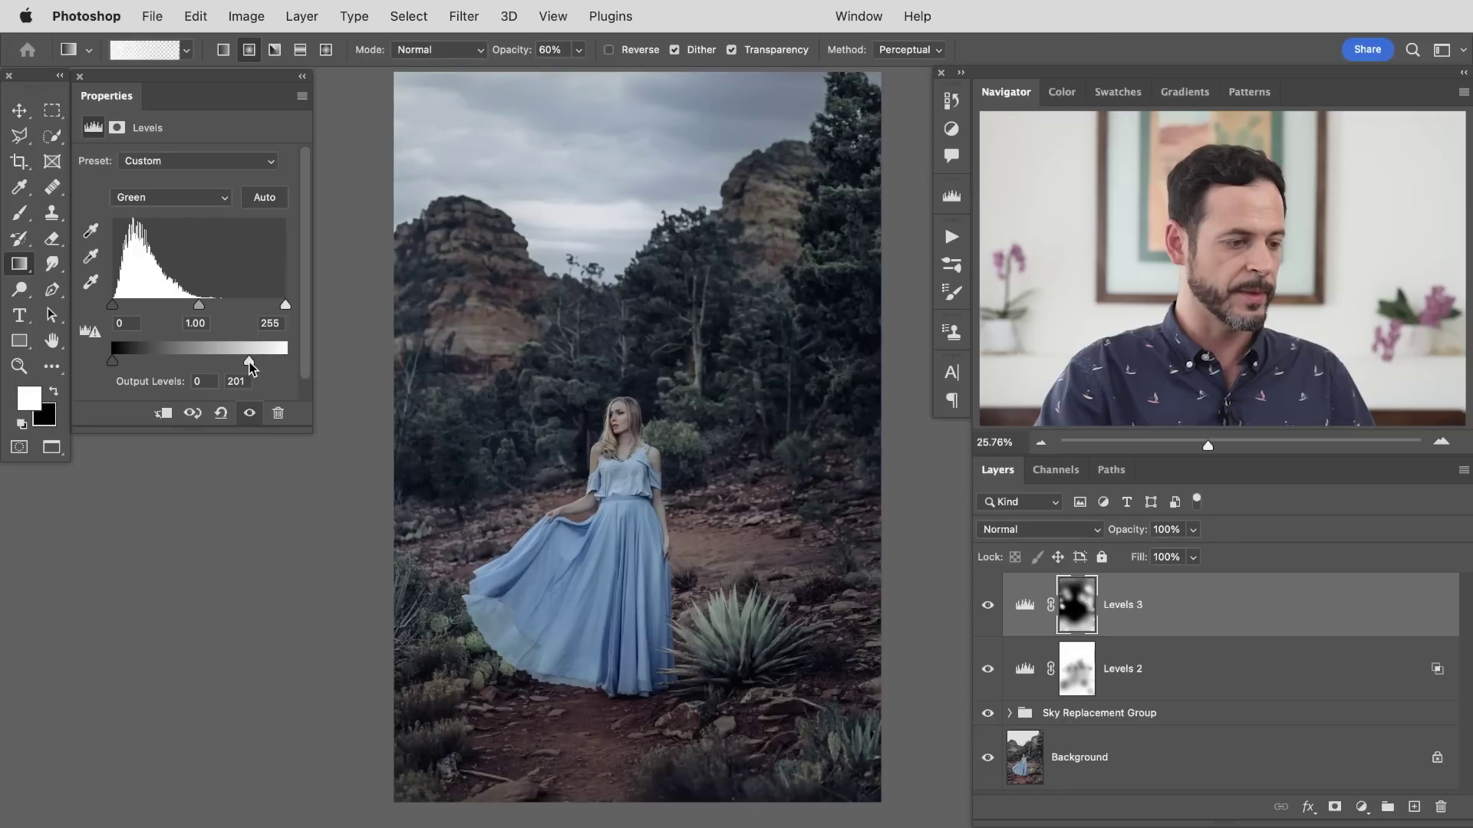
Compare the image with the Levels 3 and Levels 2 adjustments hidden and shown.
left_click(987, 606)
left_click(987, 606)
left_click(987, 606)
left_click(987, 606)
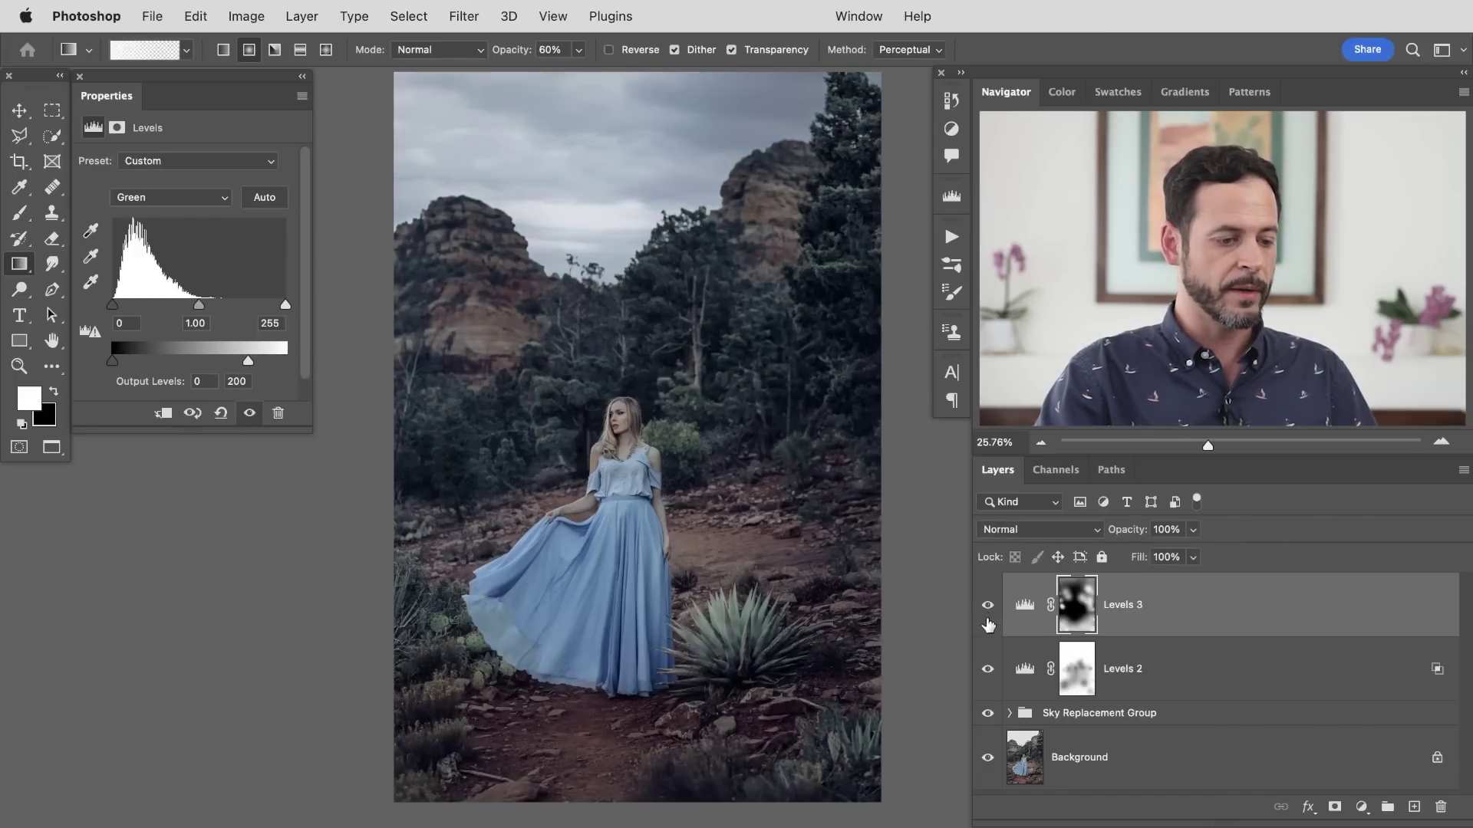
left_click(988, 675)
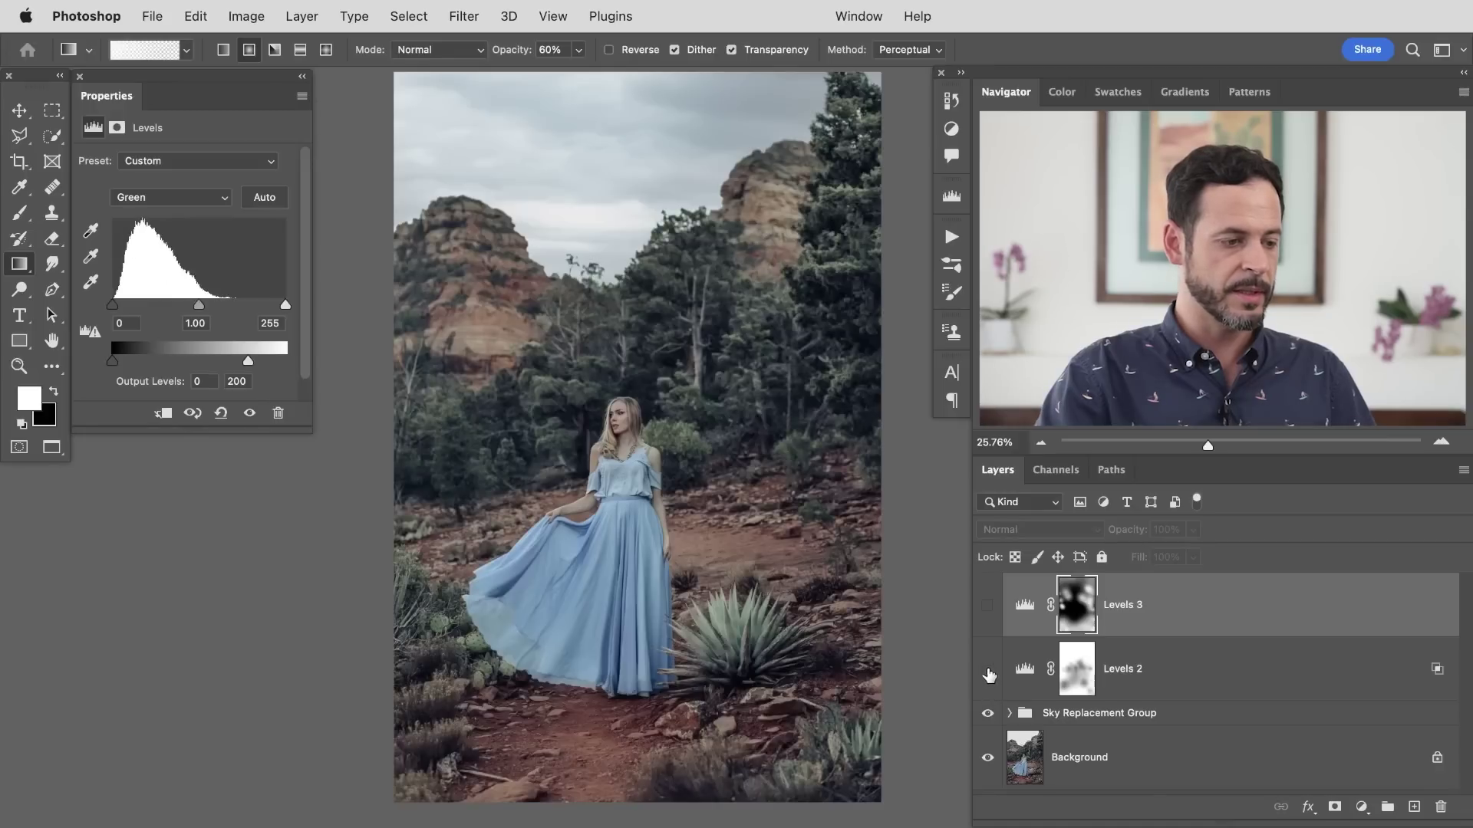
left_click(988, 606)
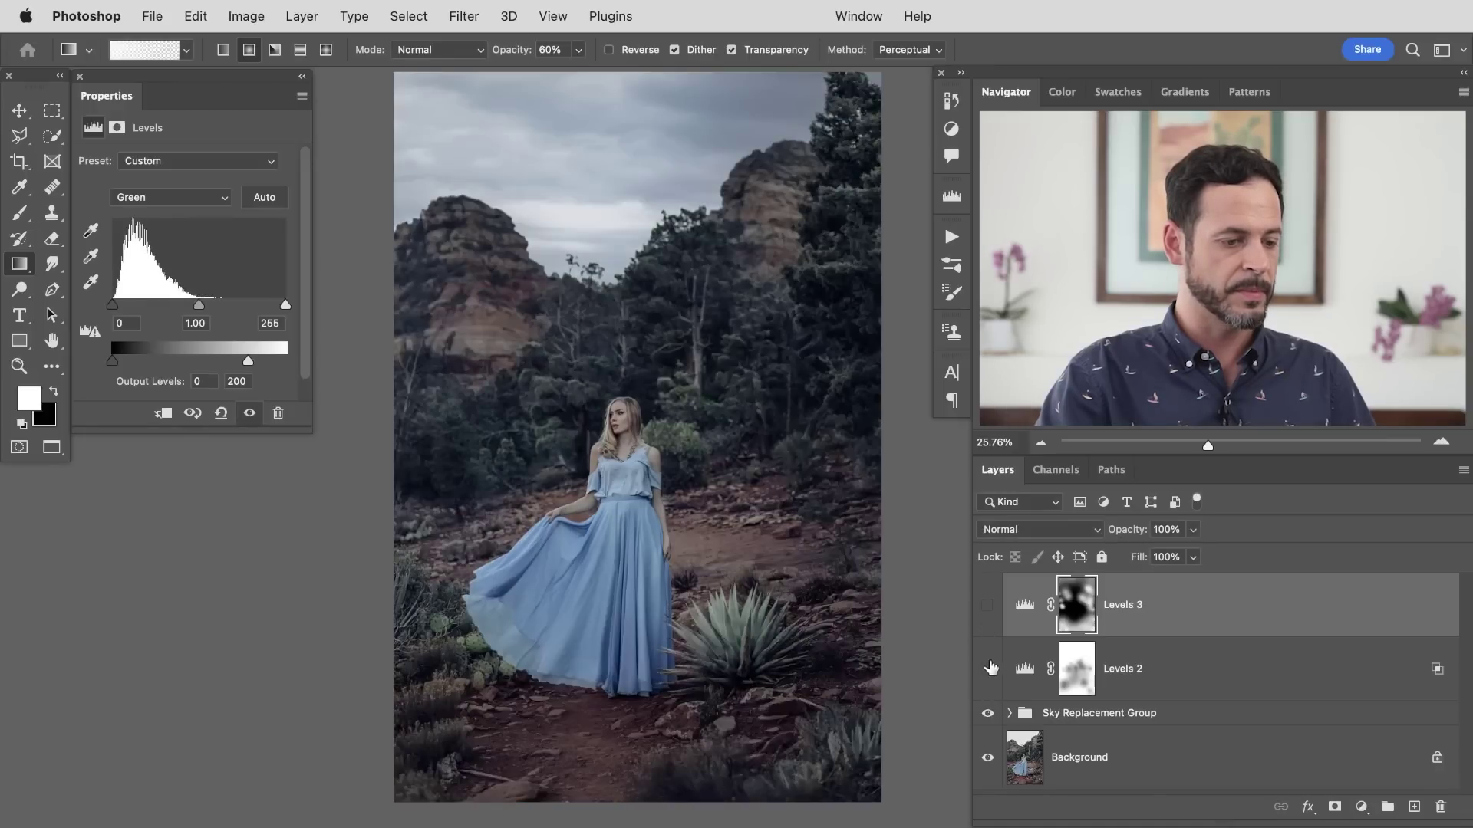
left_click(988, 669)
left_click(988, 669)
left_click(987, 606)
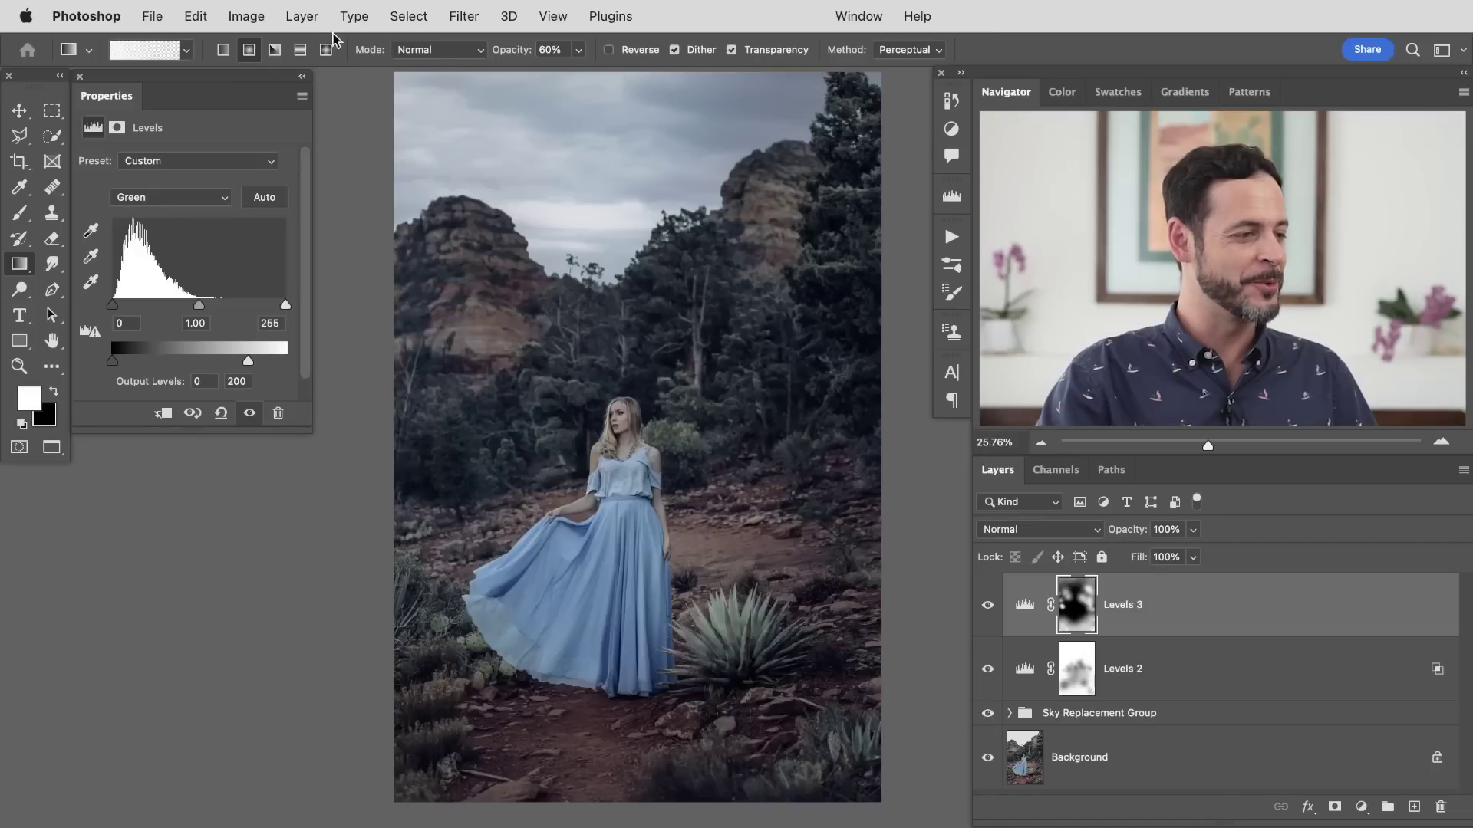
Add a new Levels adjustment layer above Levels 3 with the default name and options.
left_click(299, 15)
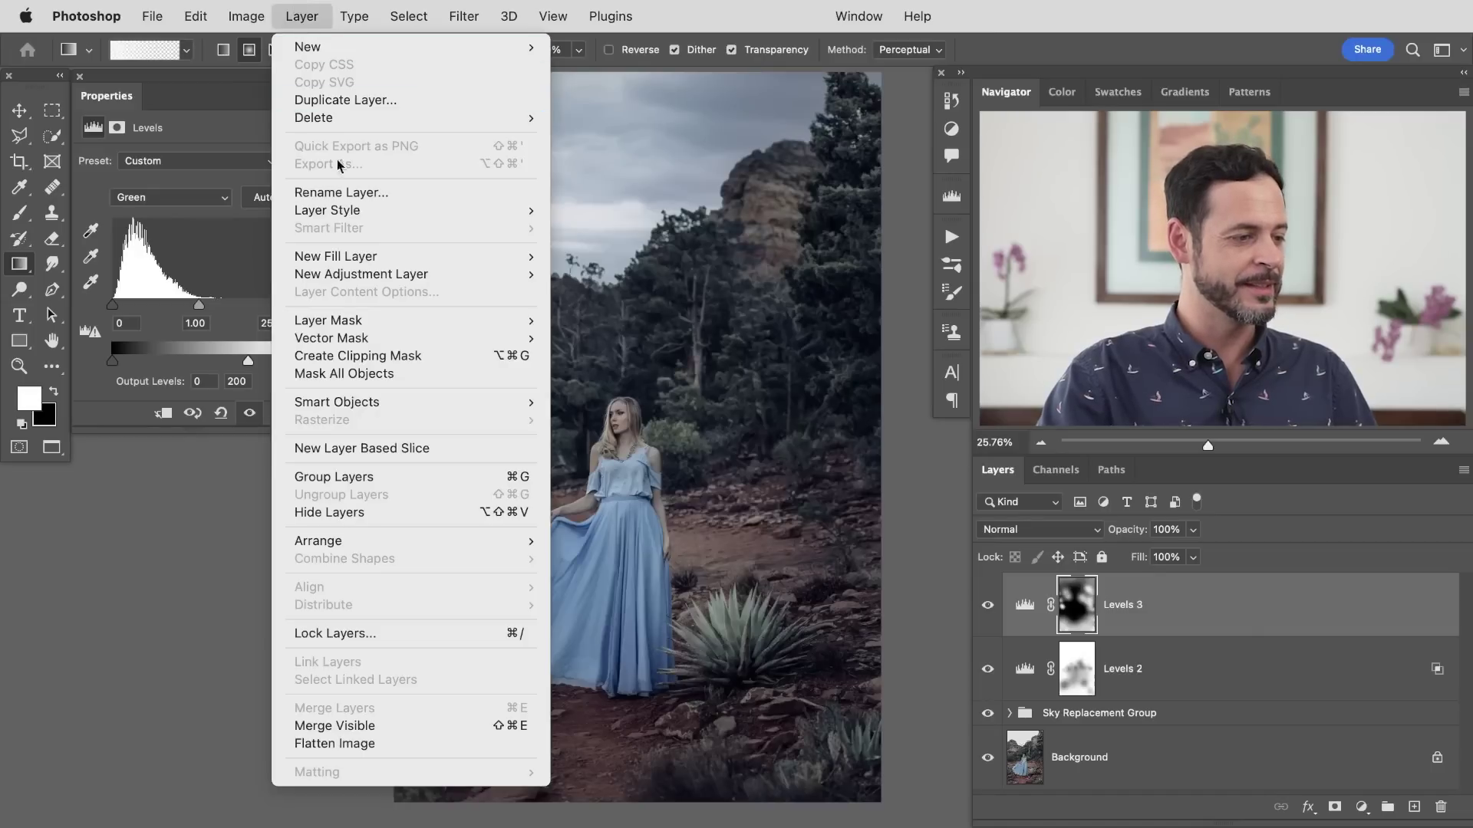
mouse_move(358, 279)
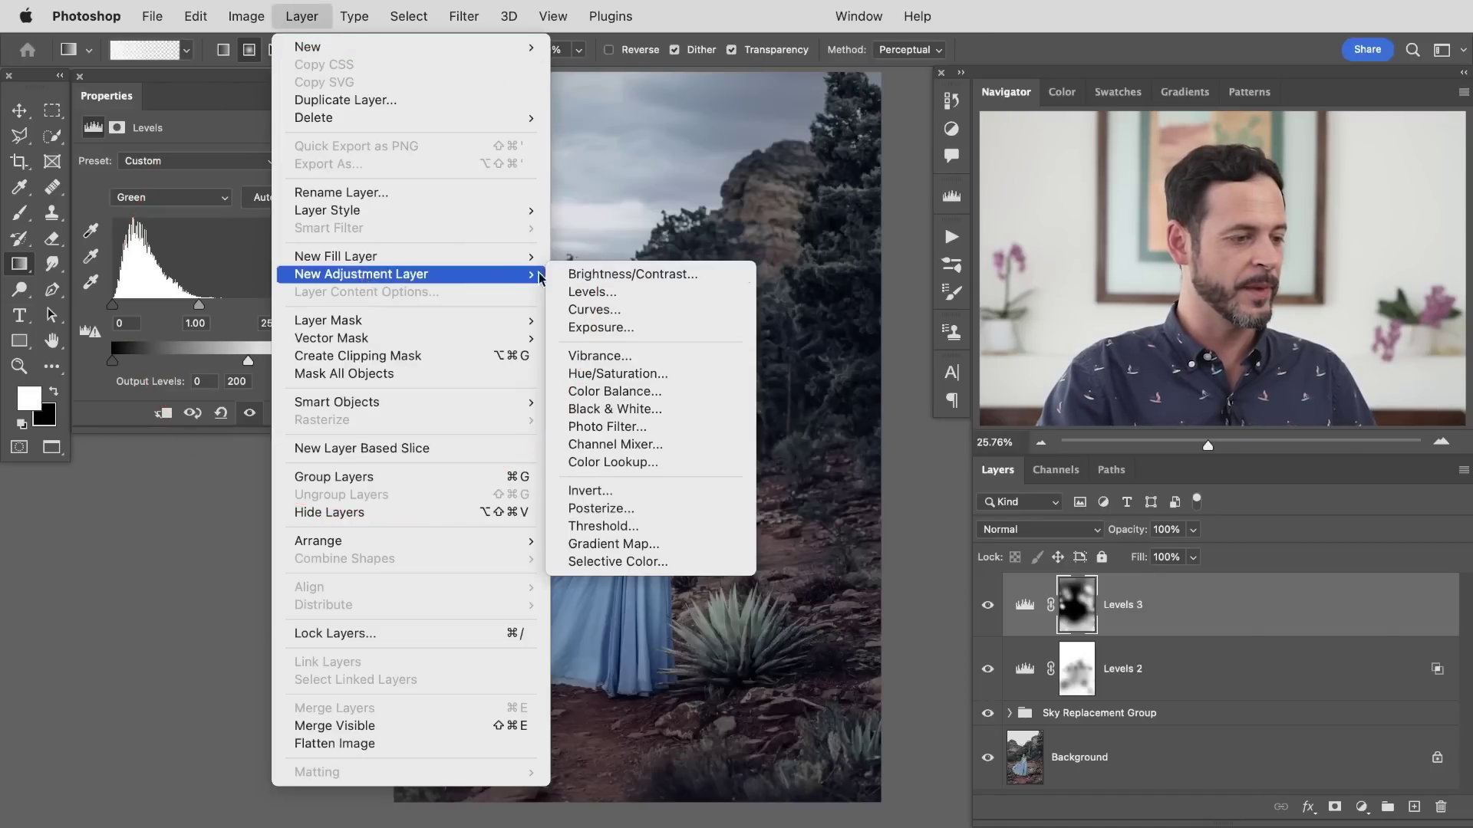
left_click(603, 292)
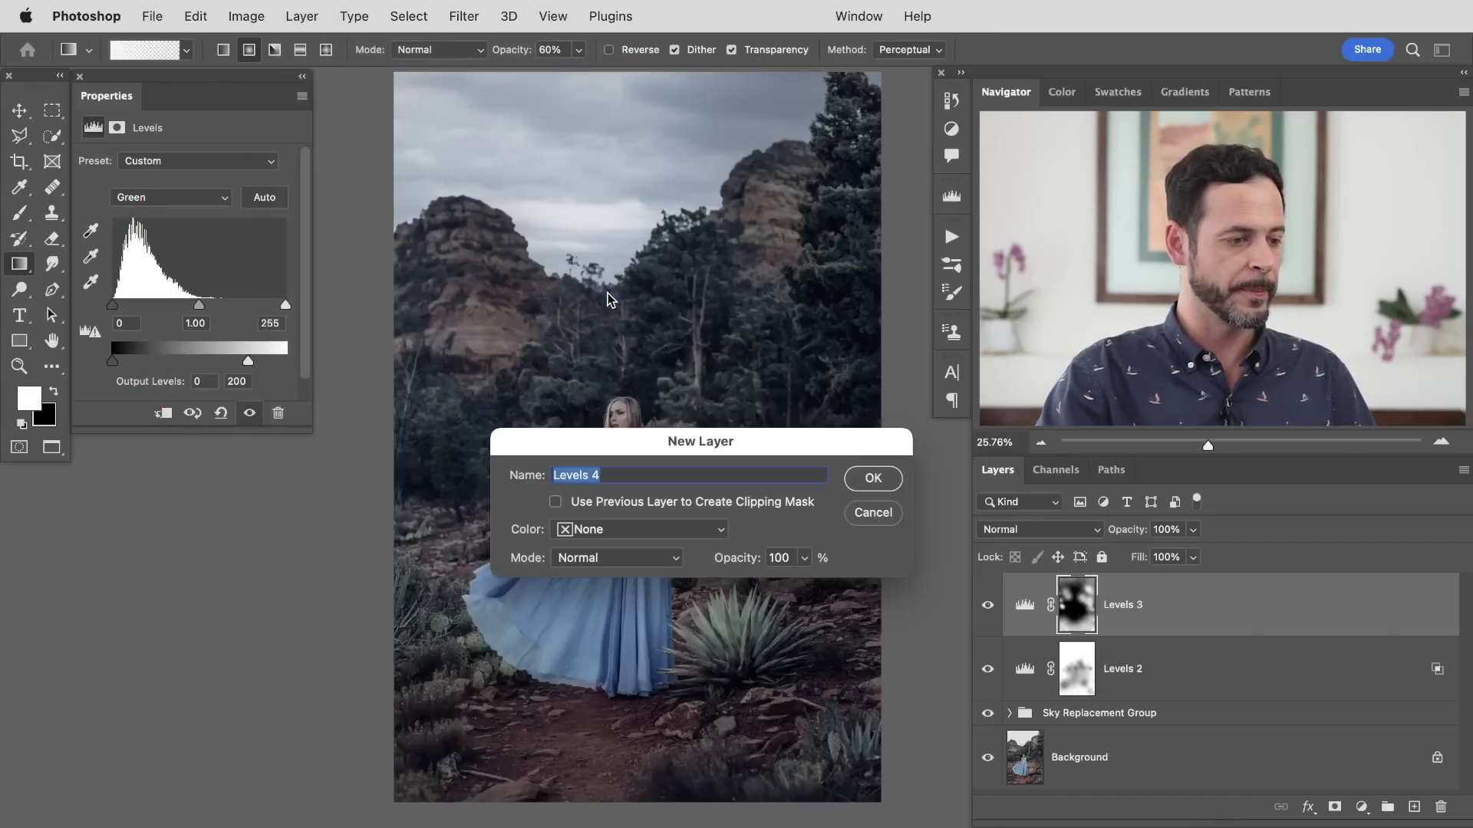
left_click(886, 481)
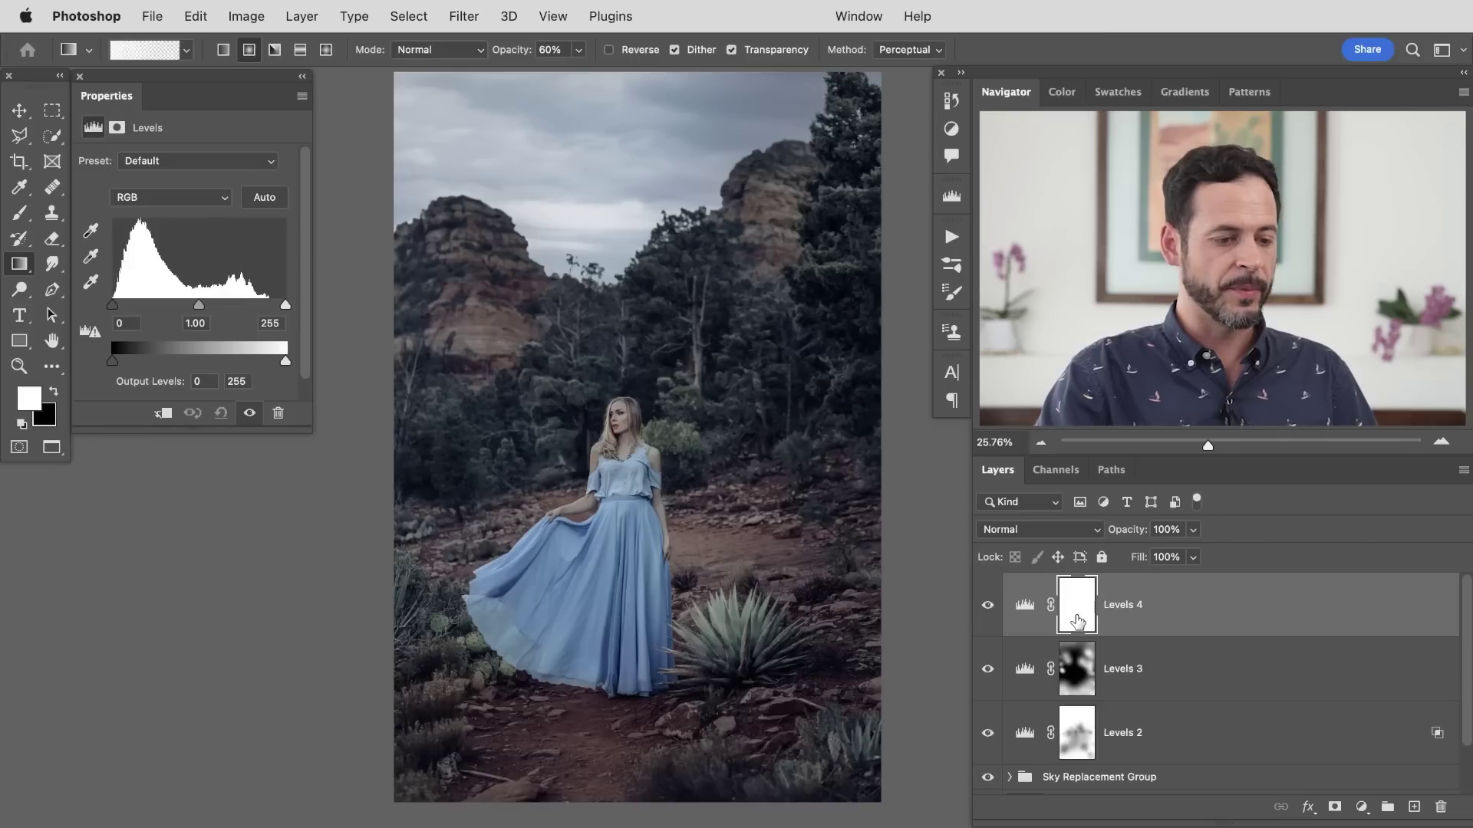
Set the Levels 4 midtone value to 1.31 in the red channel and 1.16 in the green channel.
left_click(163, 197)
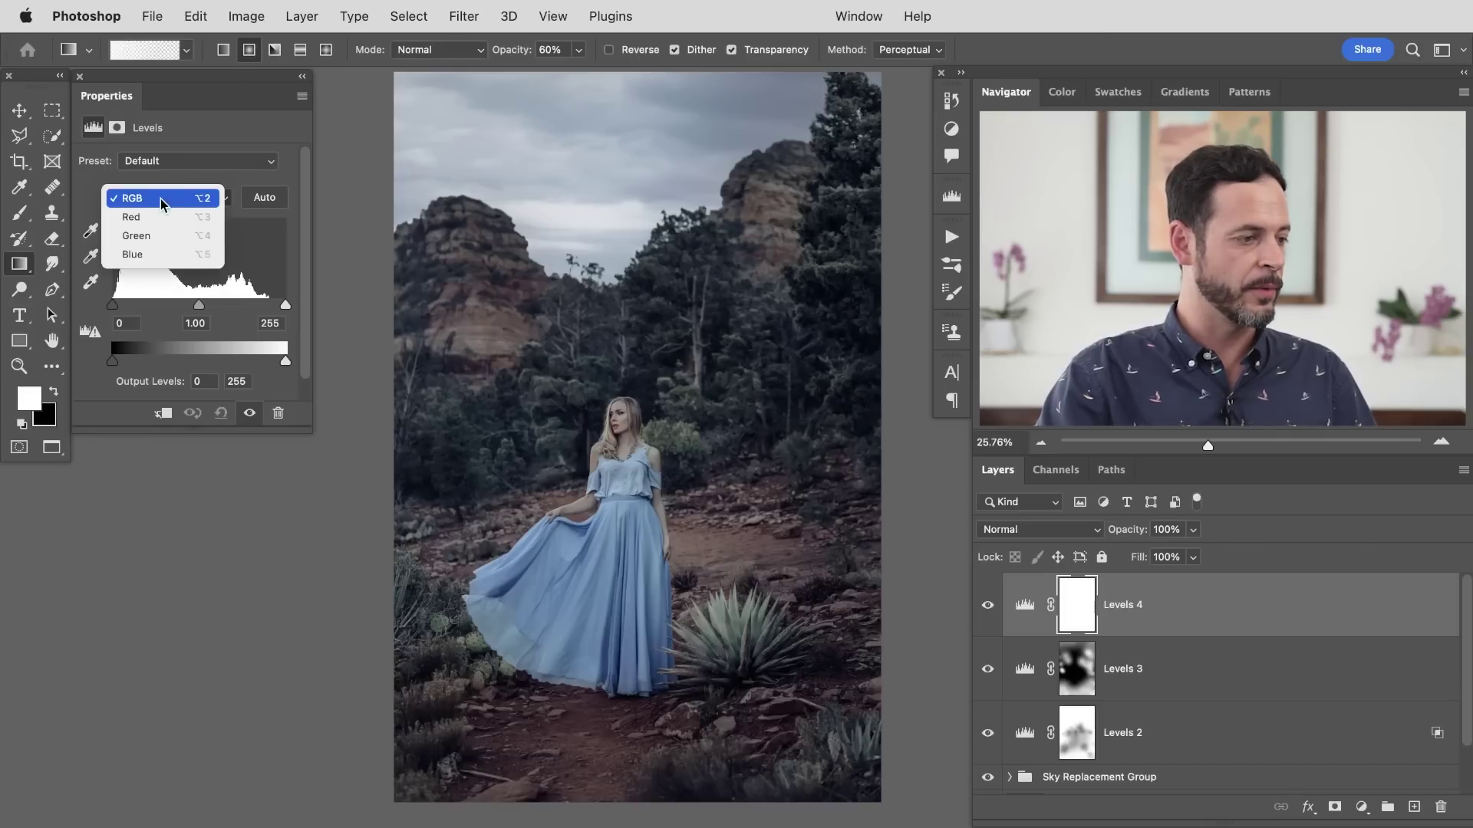
left_click(156, 217)
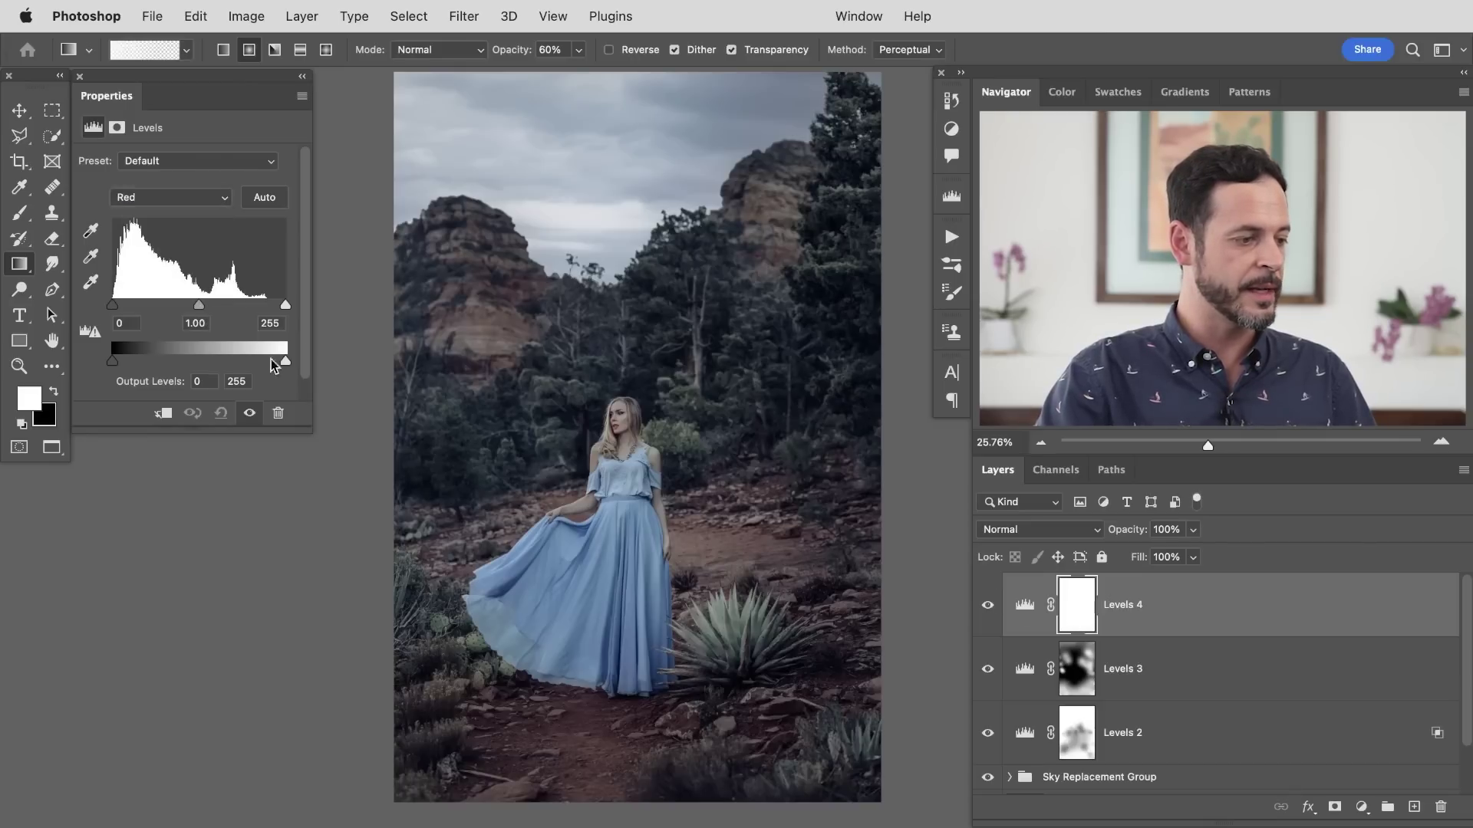
left_click_drag(285, 365, 326, 350)
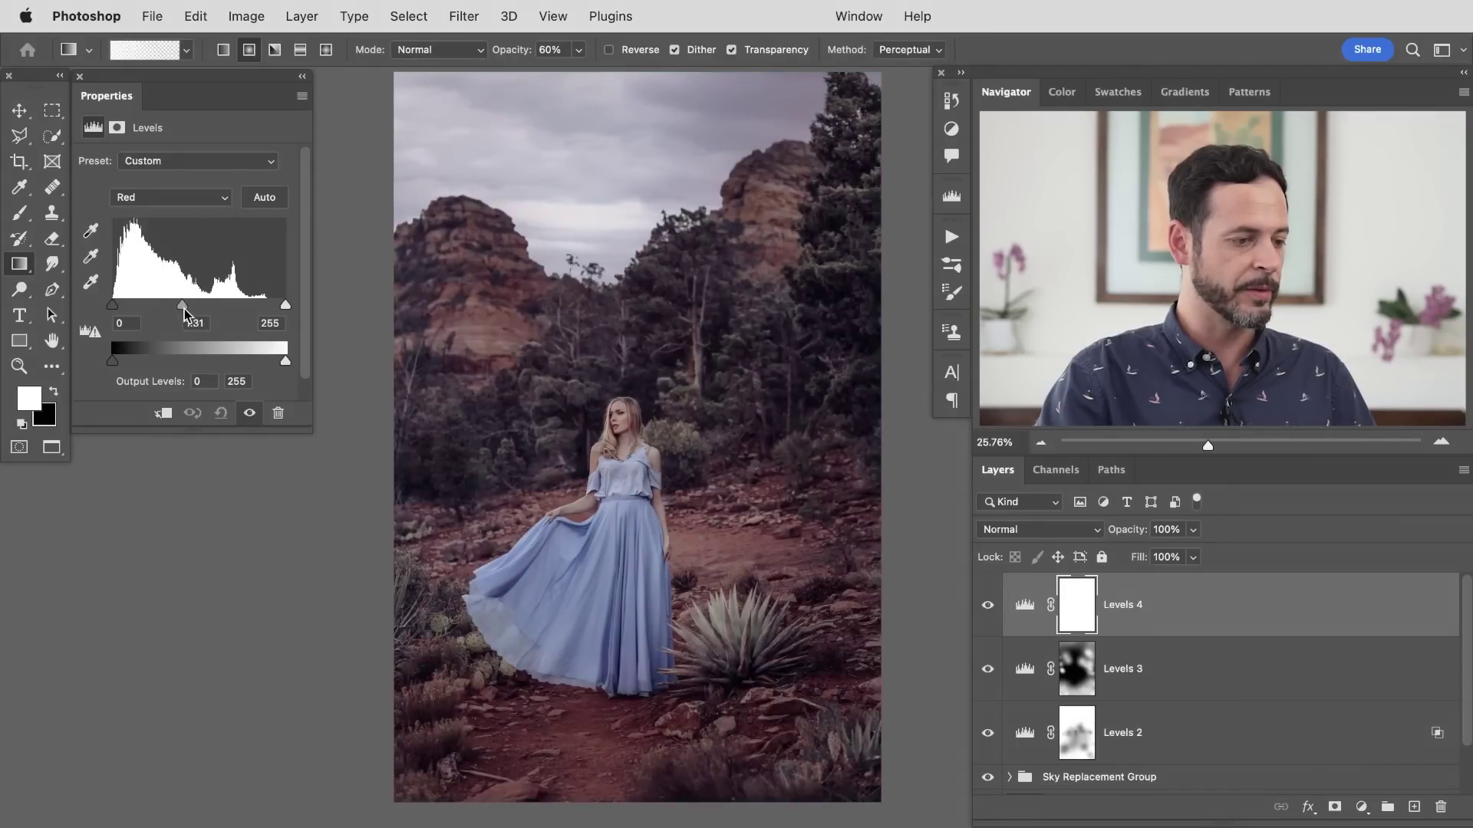
left_click(181, 197)
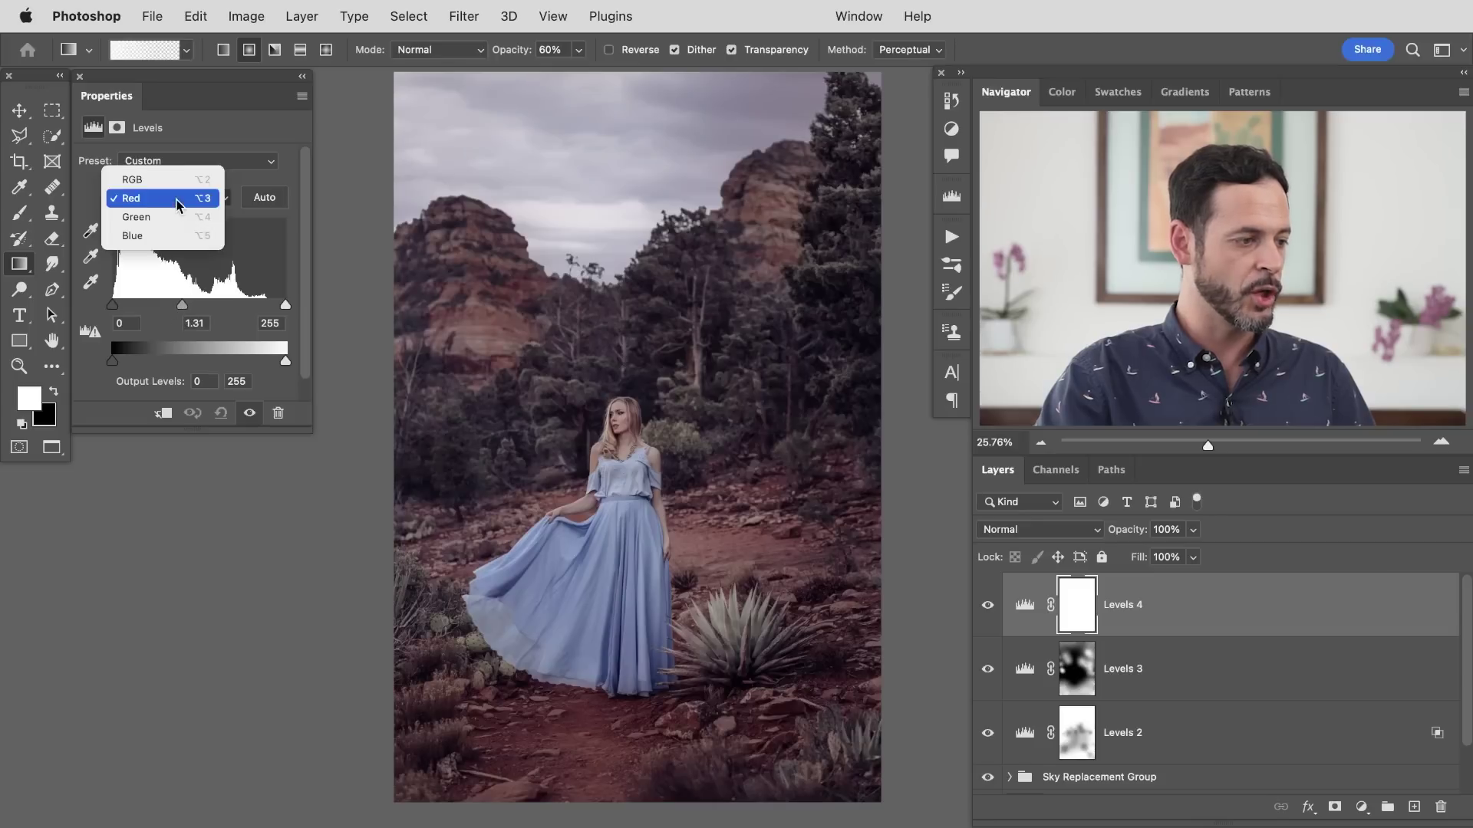
left_click(181, 219)
left_click_drag(198, 309, 192, 310)
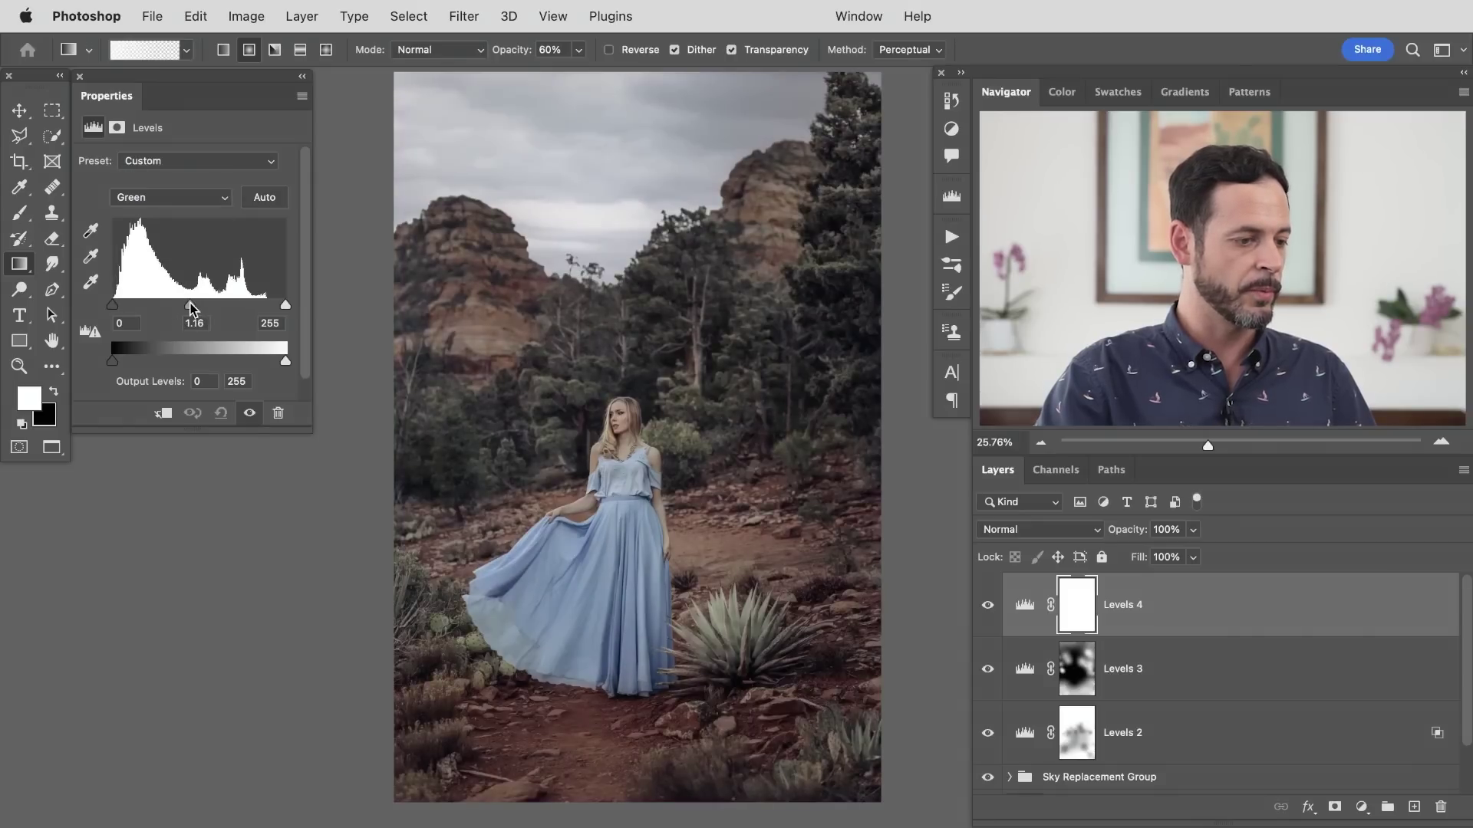
Compare the image with the Levels 4 adjustment hidden and shown.
left_click(988, 606)
left_click(988, 606)
left_click(988, 606)
left_click(988, 606)
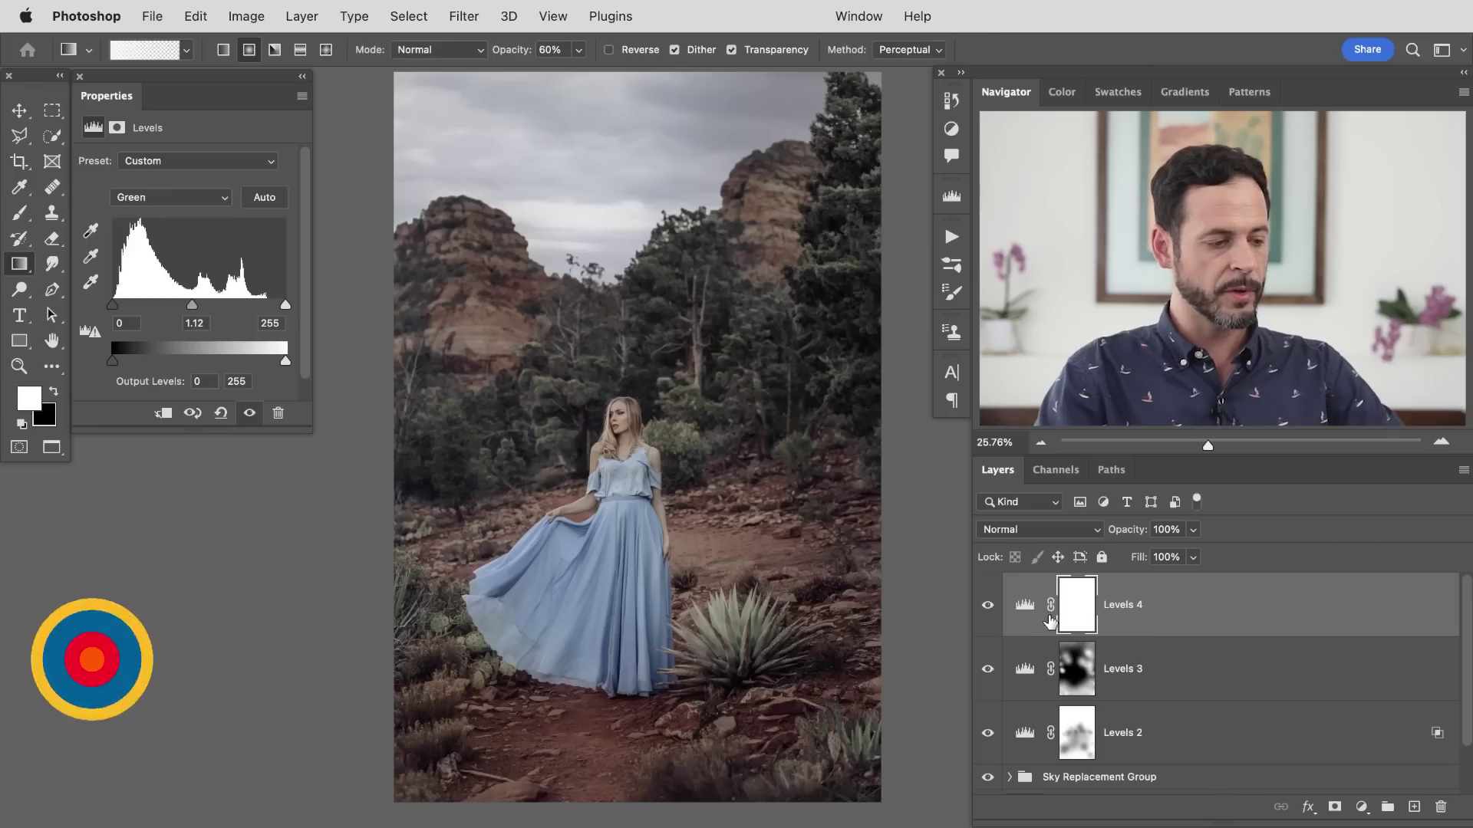
Invert the Levels 4 mask to black and reveal the effect with white radial gradients at 60% opacity around the woman and surrounding ground.
key("super+i")
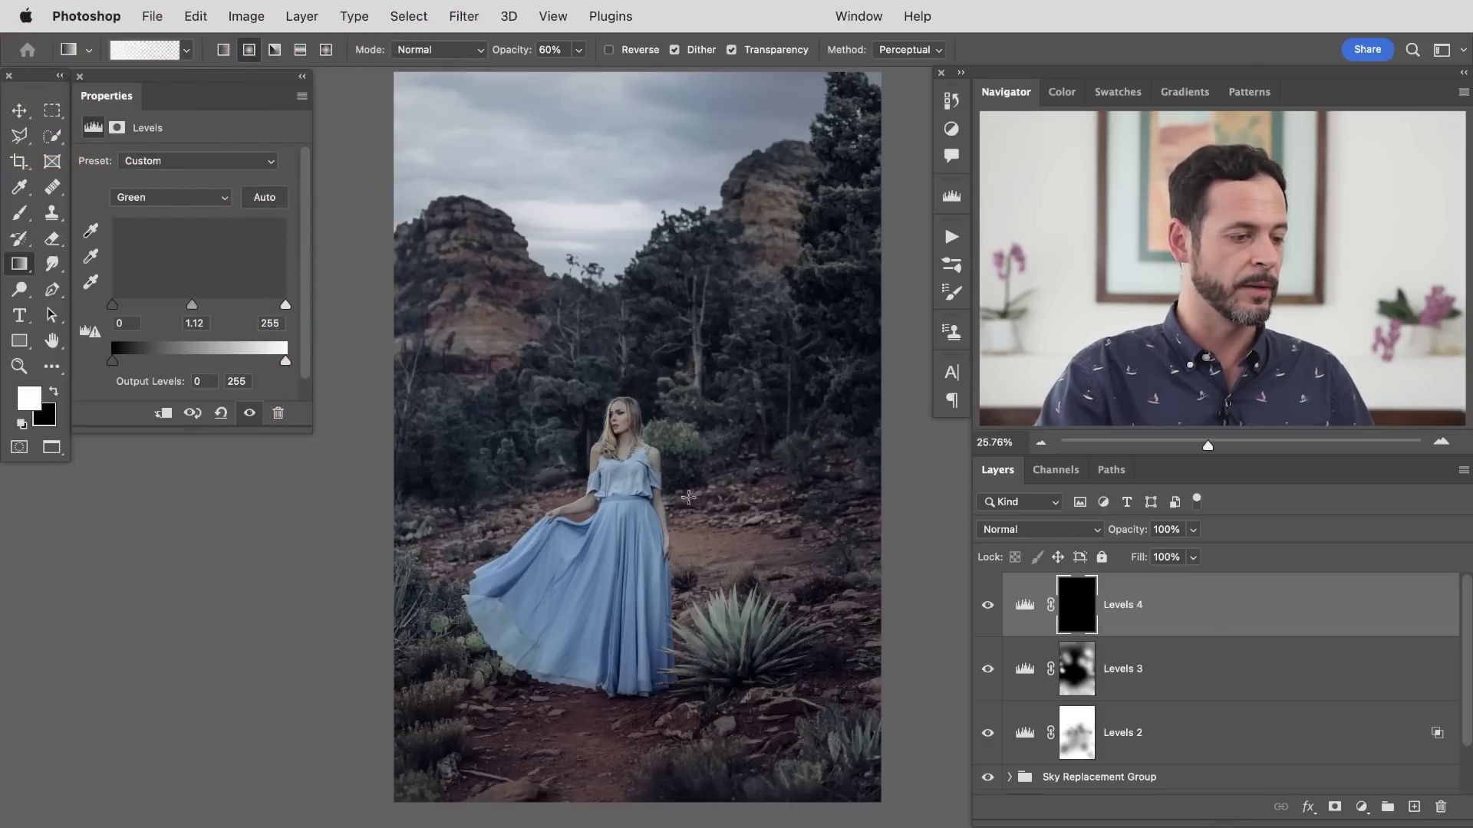
left_click_drag(617, 489, 764, 683)
left_click_drag(678, 466, 732, 541)
left_click_drag(568, 565, 663, 706)
left_click_drag(464, 455, 546, 518)
left_click_drag(672, 521, 767, 484)
mouse_move(621, 306)
left_mouse_down()
mouse_move(748, 399)
mouse_move(665, 384)
left_mouse_up()
mouse_move(727, 335)
left_mouse_down()
mouse_move(795, 418)
mouse_move(817, 532)
left_mouse_up()
mouse_move(755, 650)
left_mouse_down()
mouse_move(797, 652)
mouse_move(767, 645)
left_mouse_up()
left_click_drag(547, 619, 555, 649)
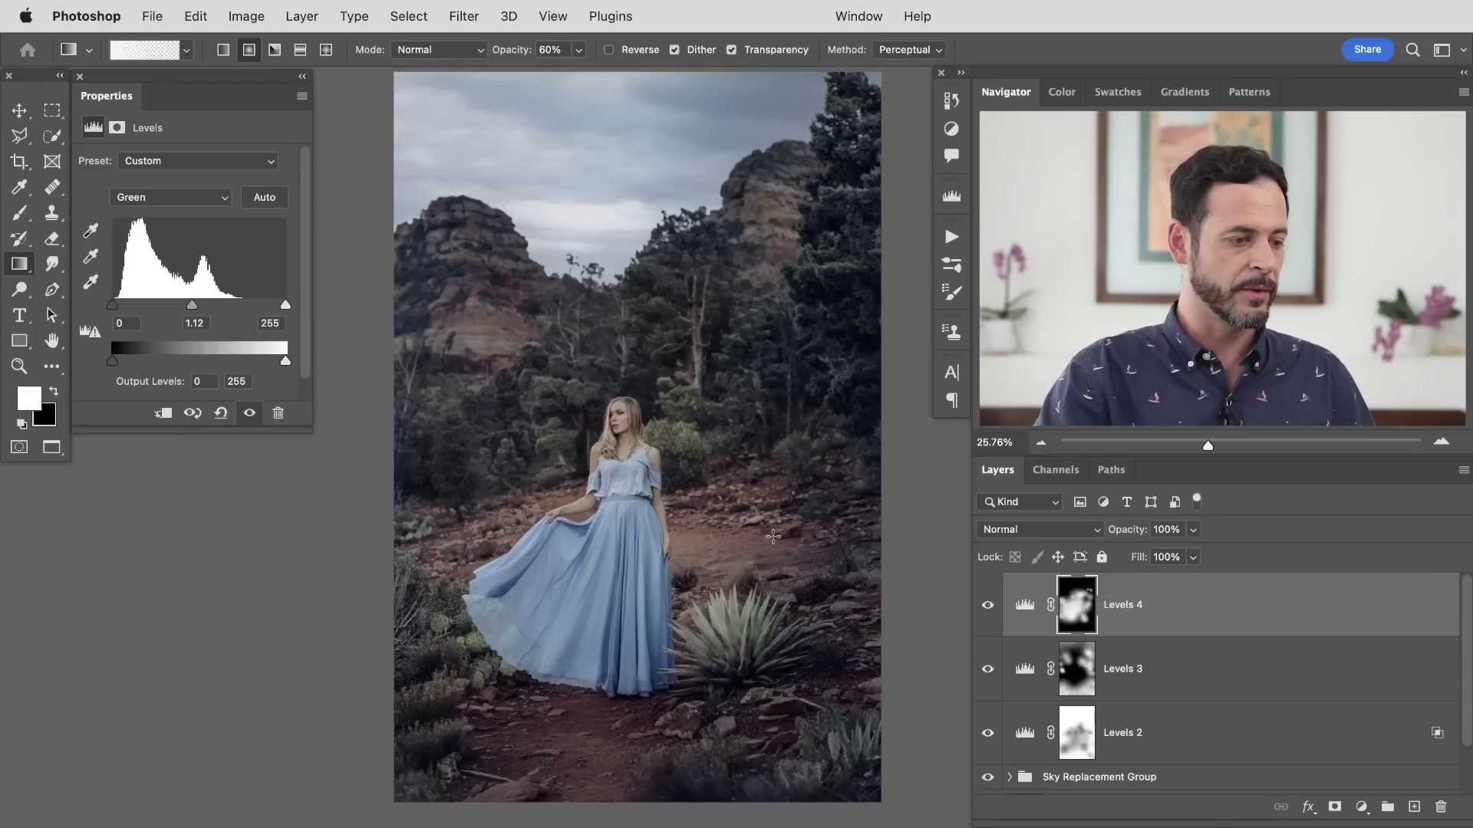
Compare the image with the masked Levels 4 hidden and shown, and with Levels 3 and Levels 2 hidden as well.
left_click(988, 624)
left_click(989, 623)
left_click(989, 623)
left_click(990, 623)
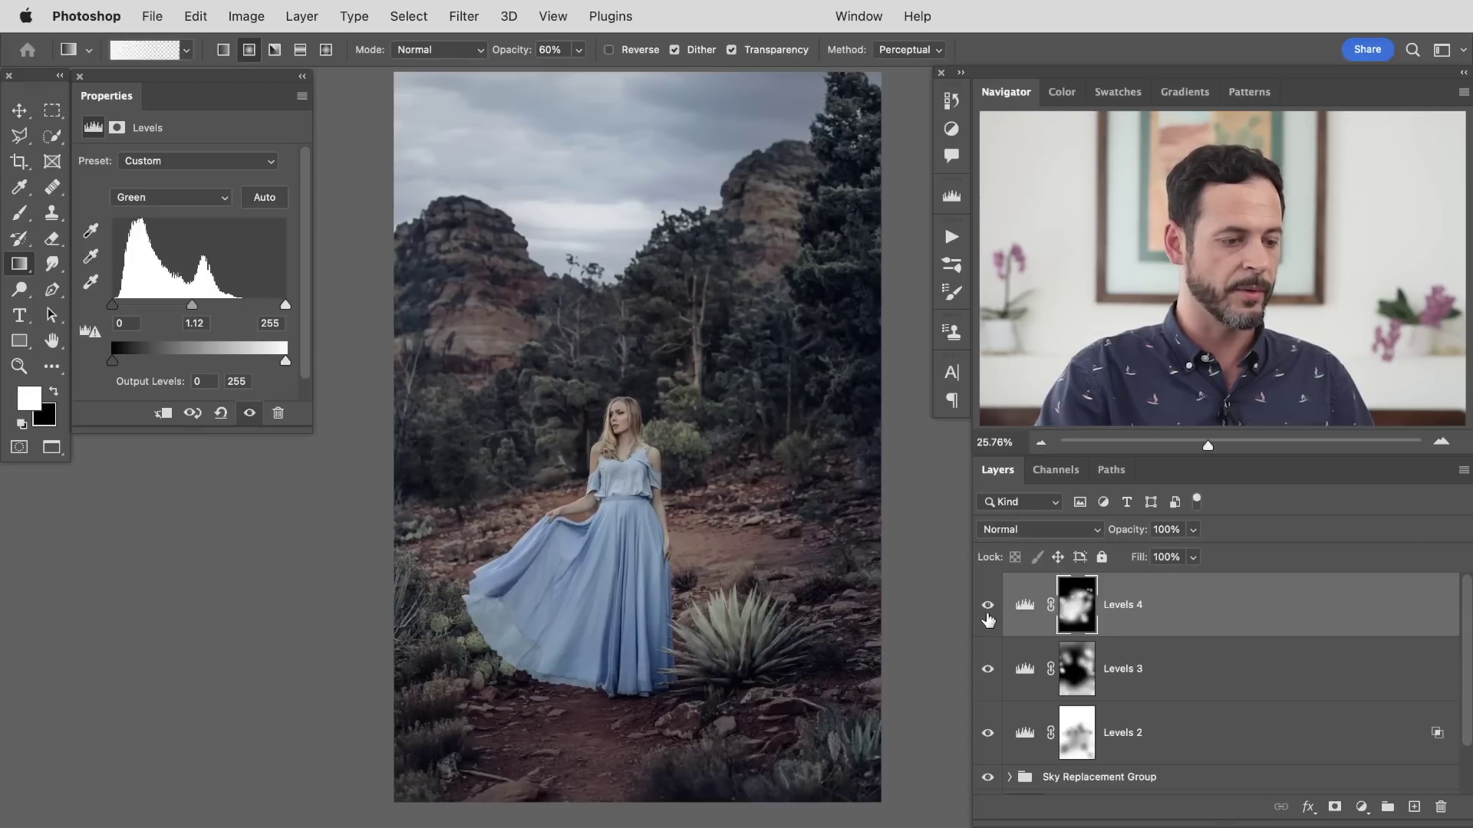
left_click(988, 617)
left_click(988, 618)
left_click(988, 618)
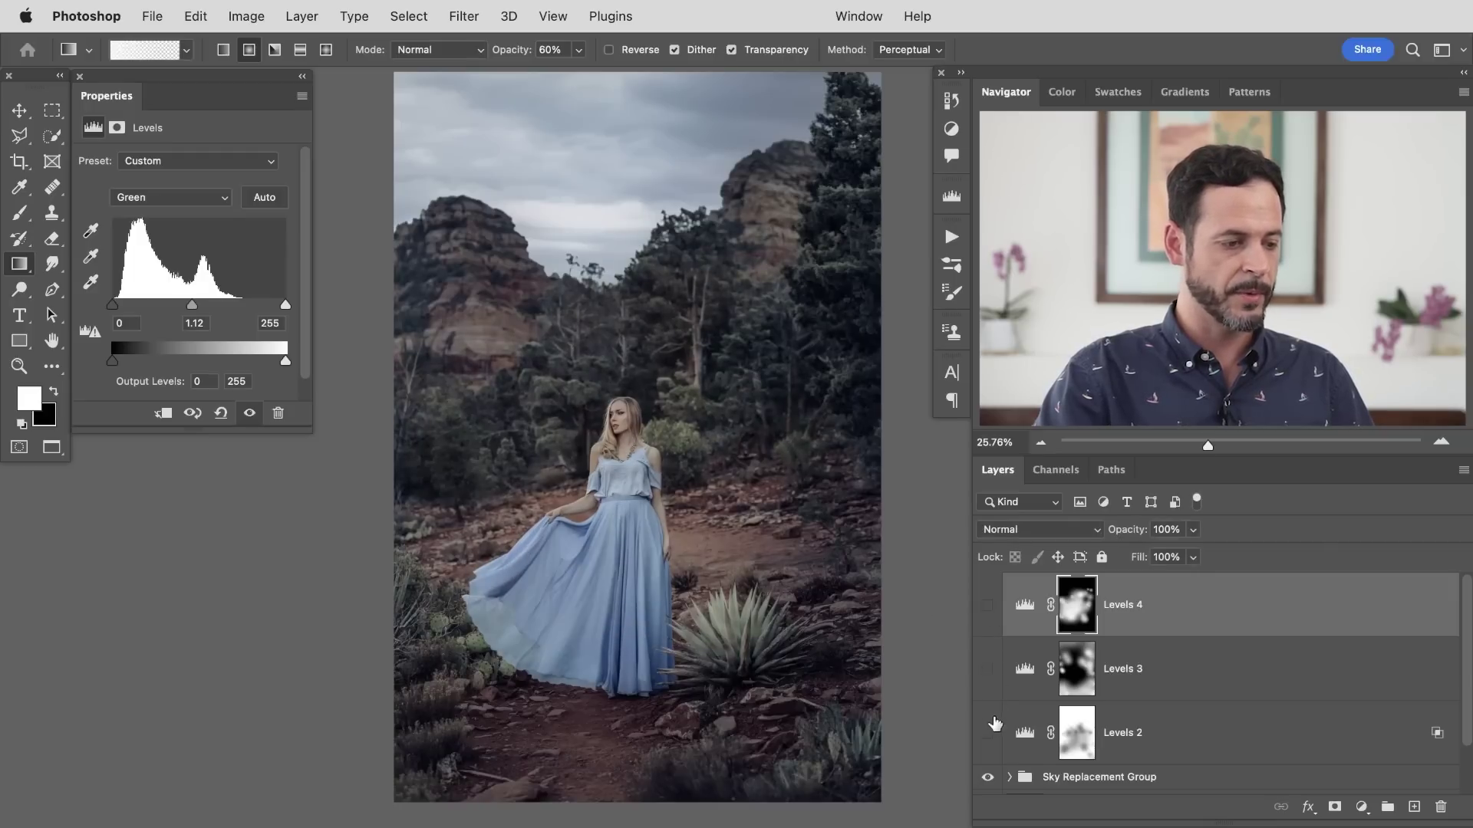
left_click(983, 623)
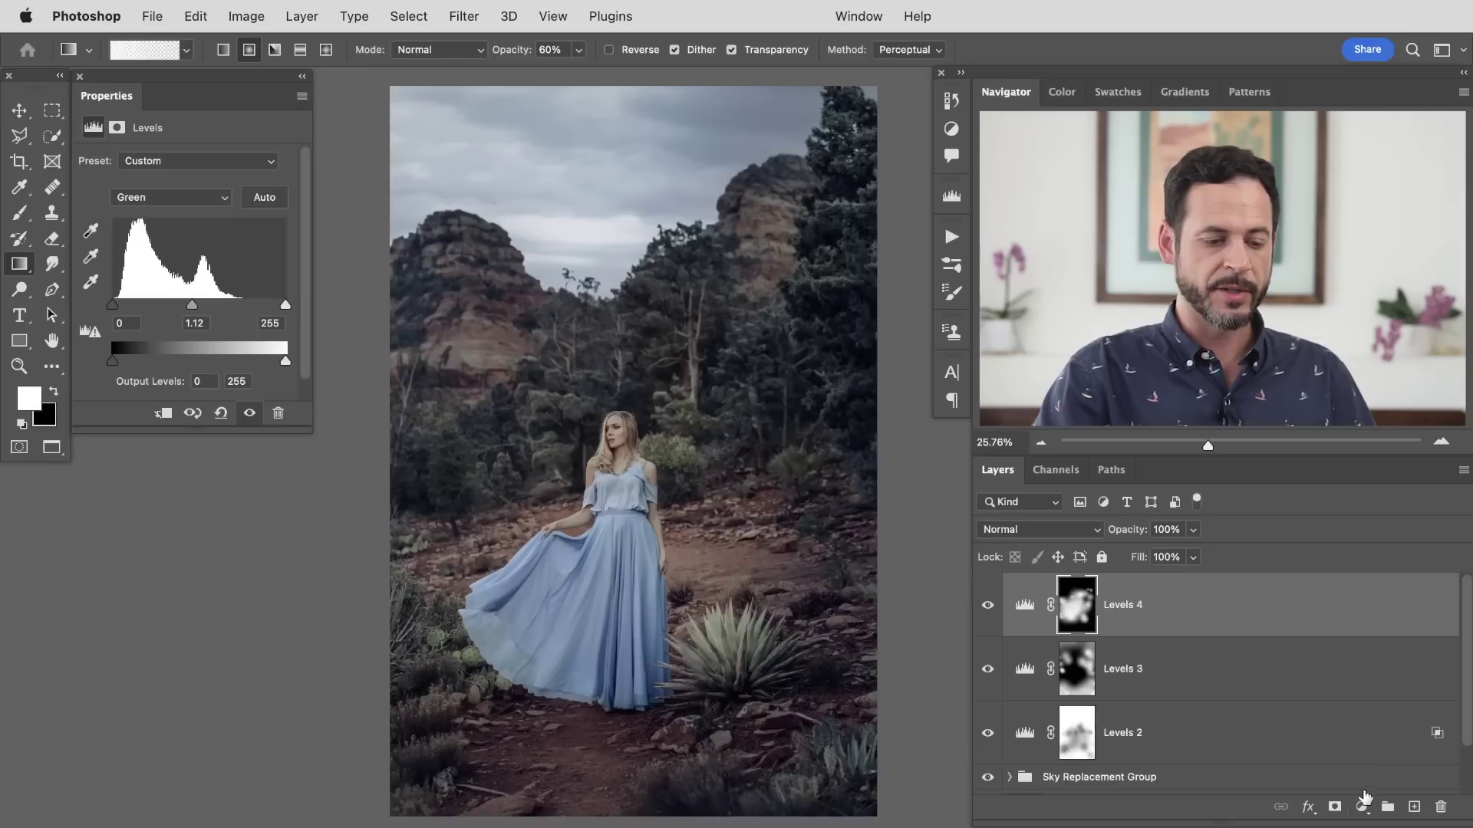
Add a green (#2cbc5b) Solid Color fill layer above Levels 4 and set its blend mode to Multiply.
left_click(301, 16)
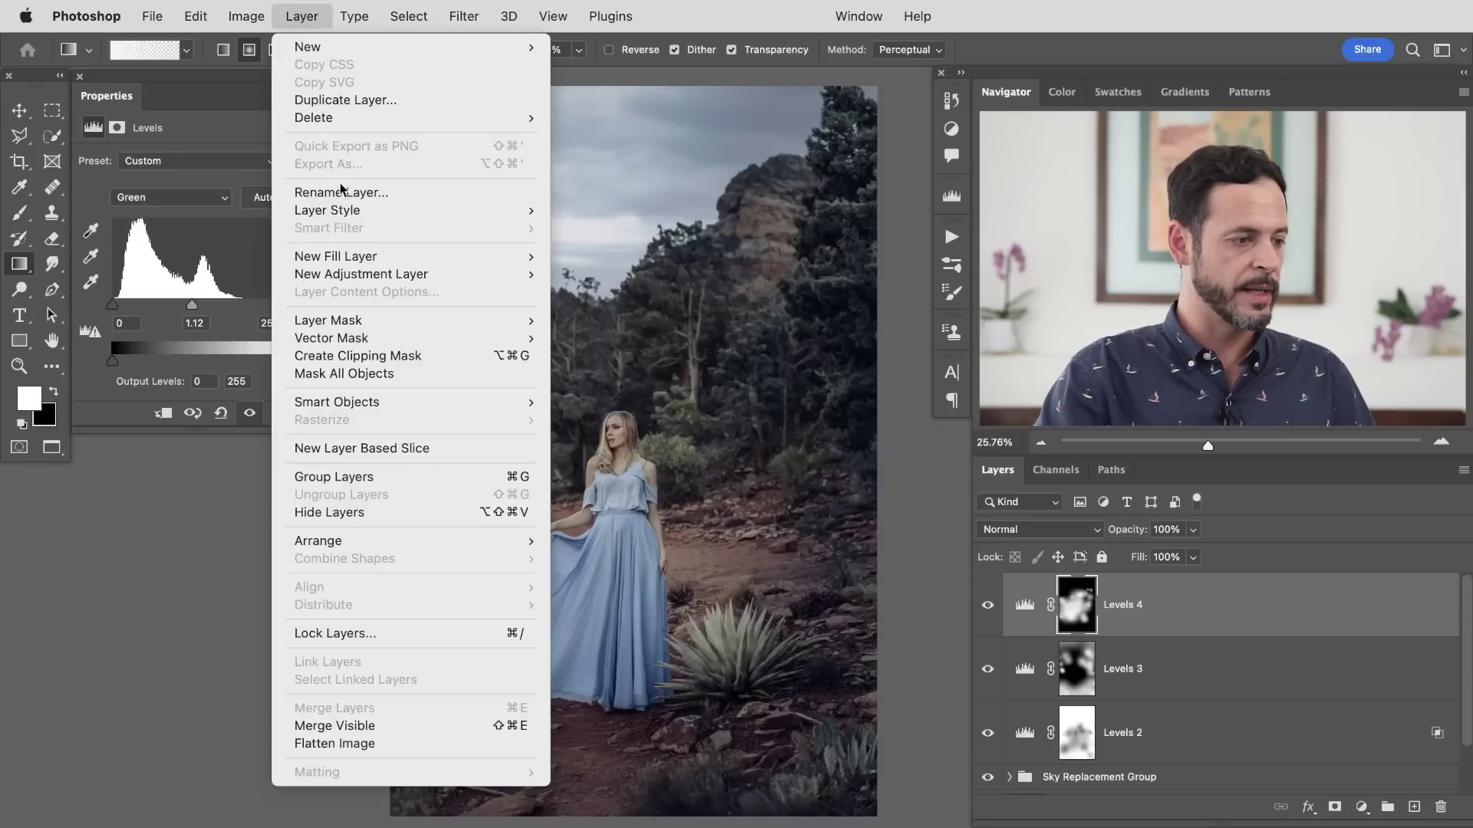
mouse_move(365, 256)
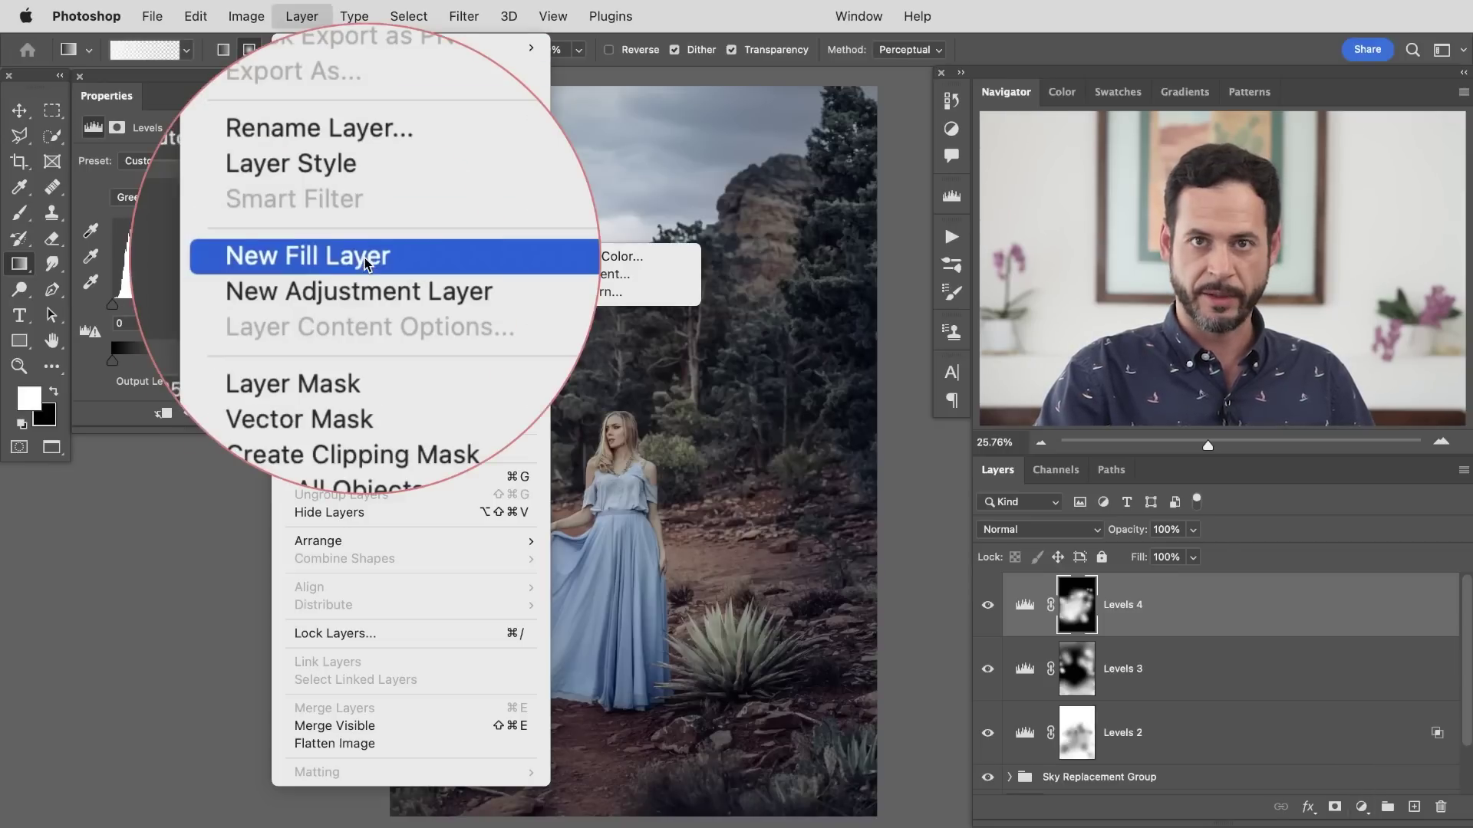
left_click(606, 261)
left_click(873, 478)
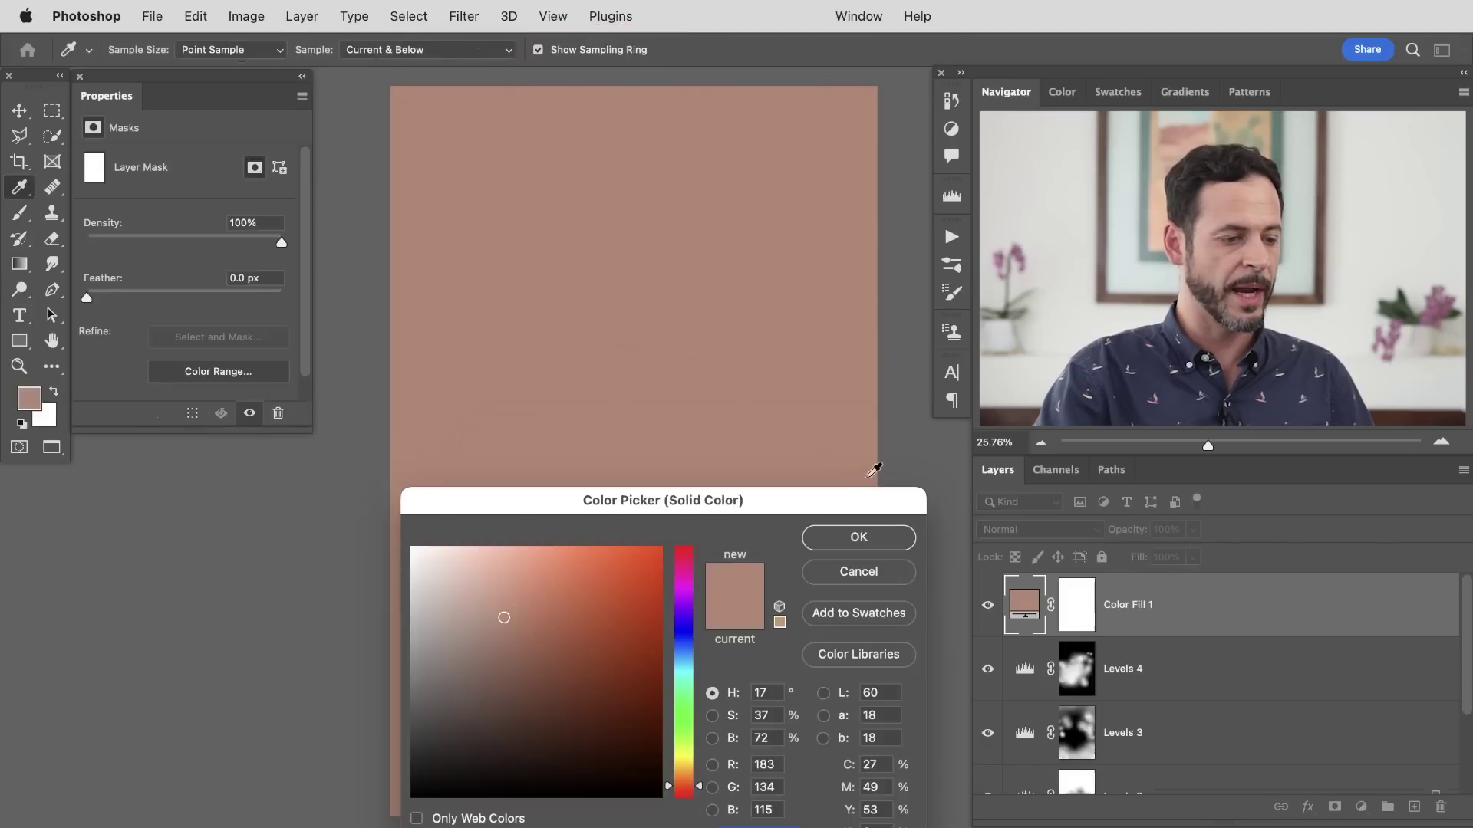
left_click(679, 688)
left_click(602, 614)
left_click_drag(776, 501, 656, 418)
left_click(758, 460)
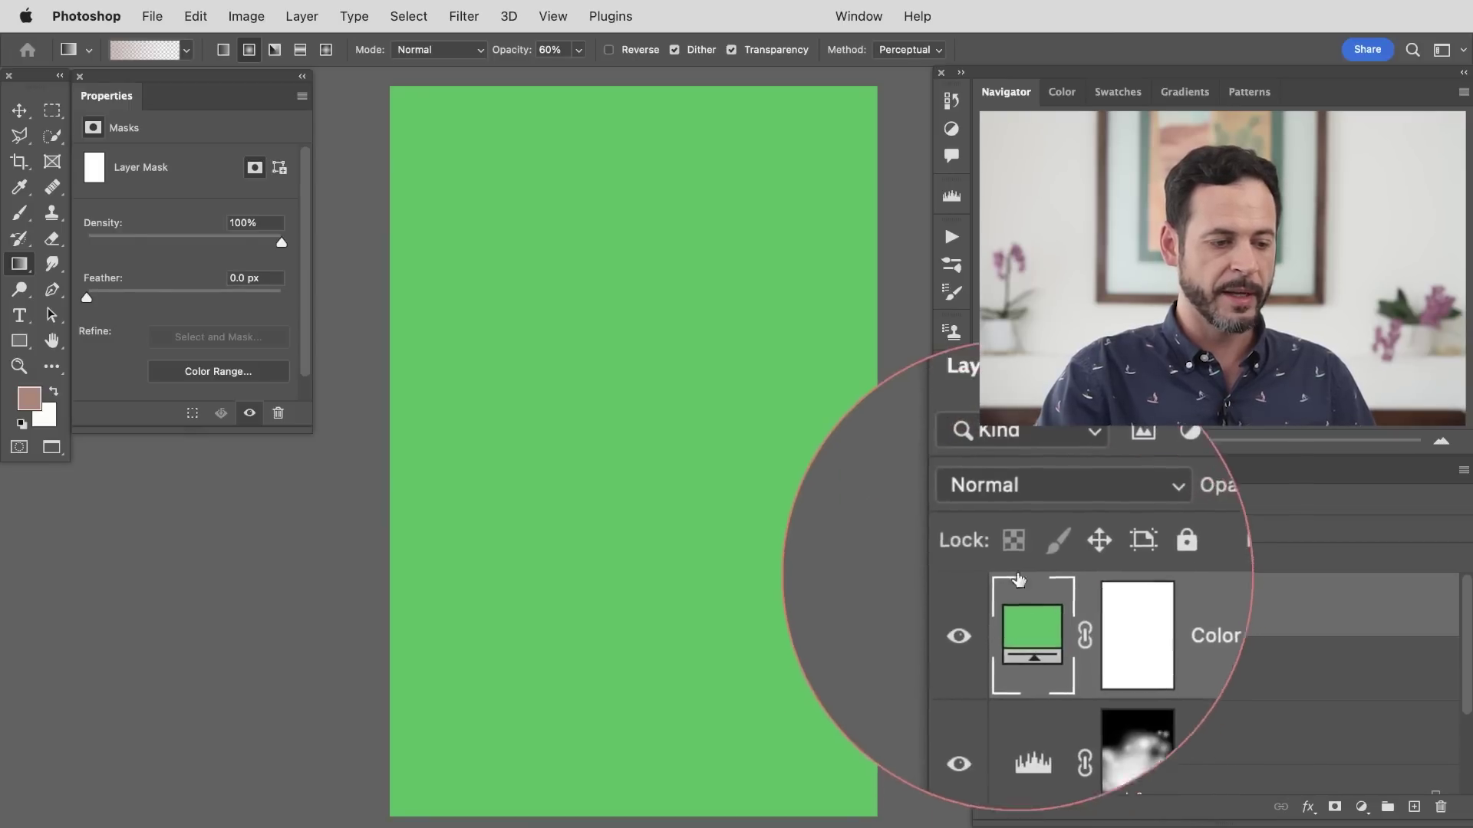
left_click(1023, 541)
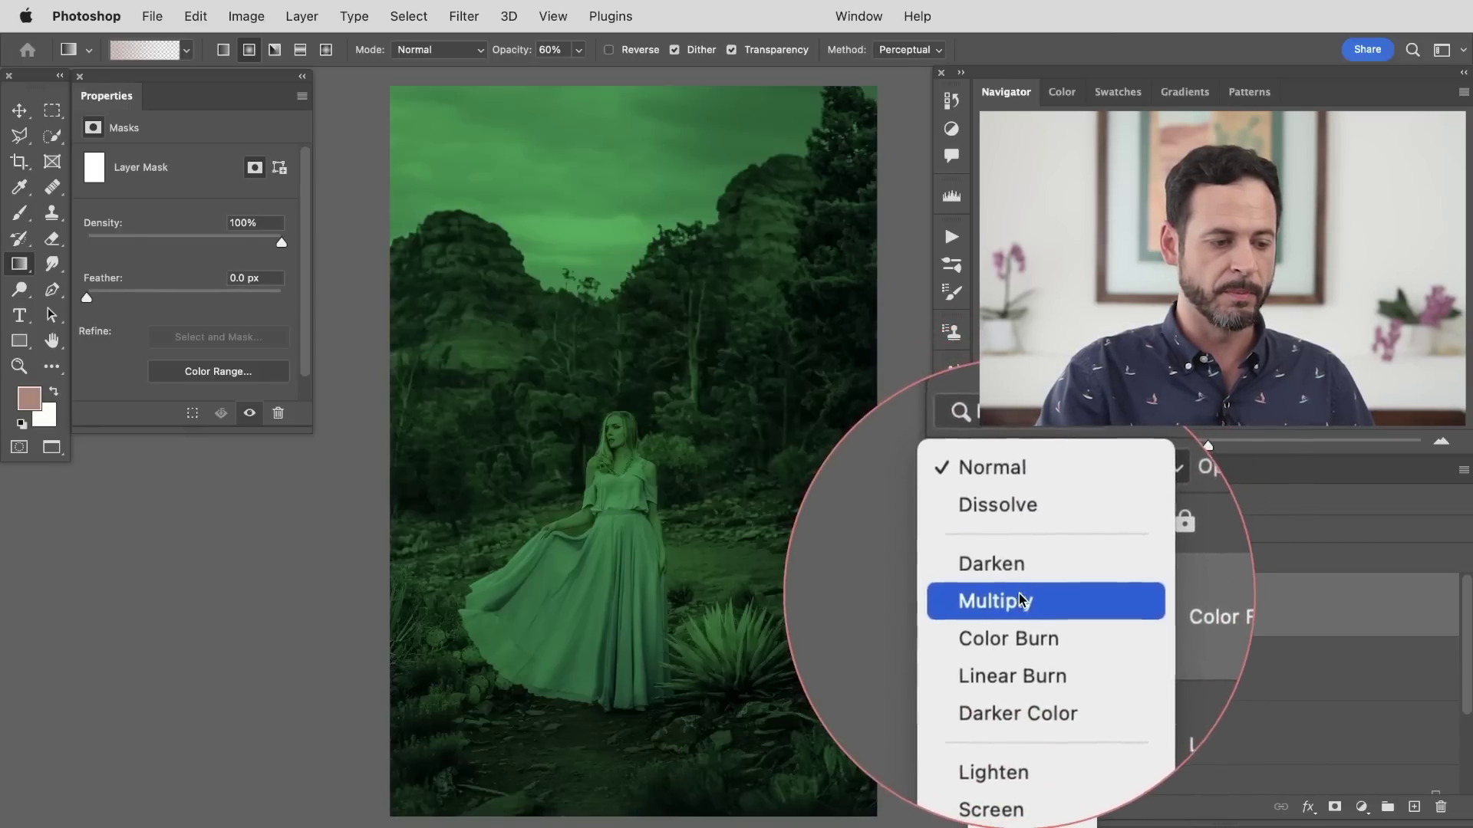
left_click(1019, 592)
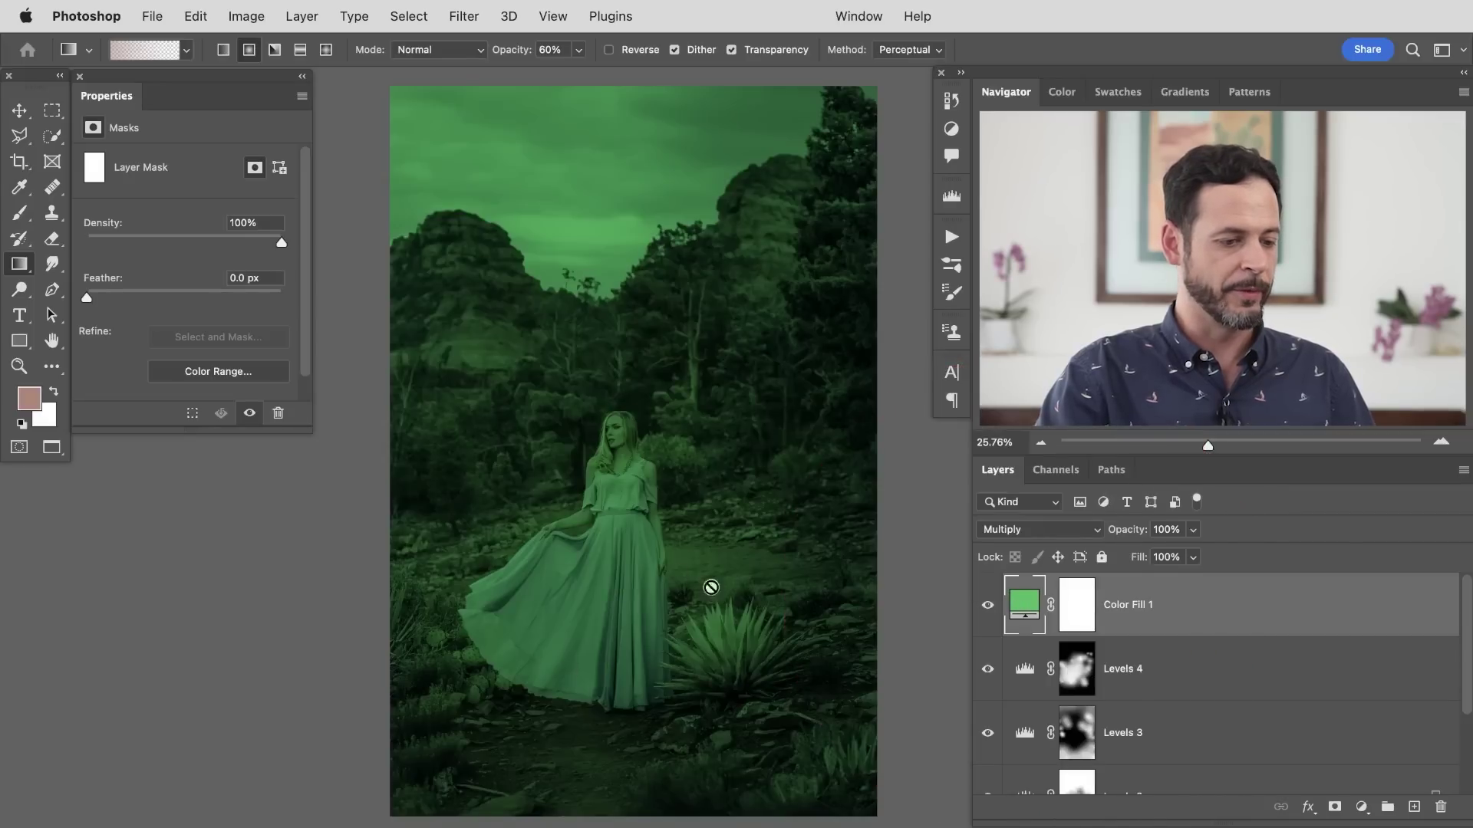
Change the Color Fill 1 color to pale yellow, #f0ebc6.
double_click(1025, 606)
left_click_drag(743, 444, 490, 471)
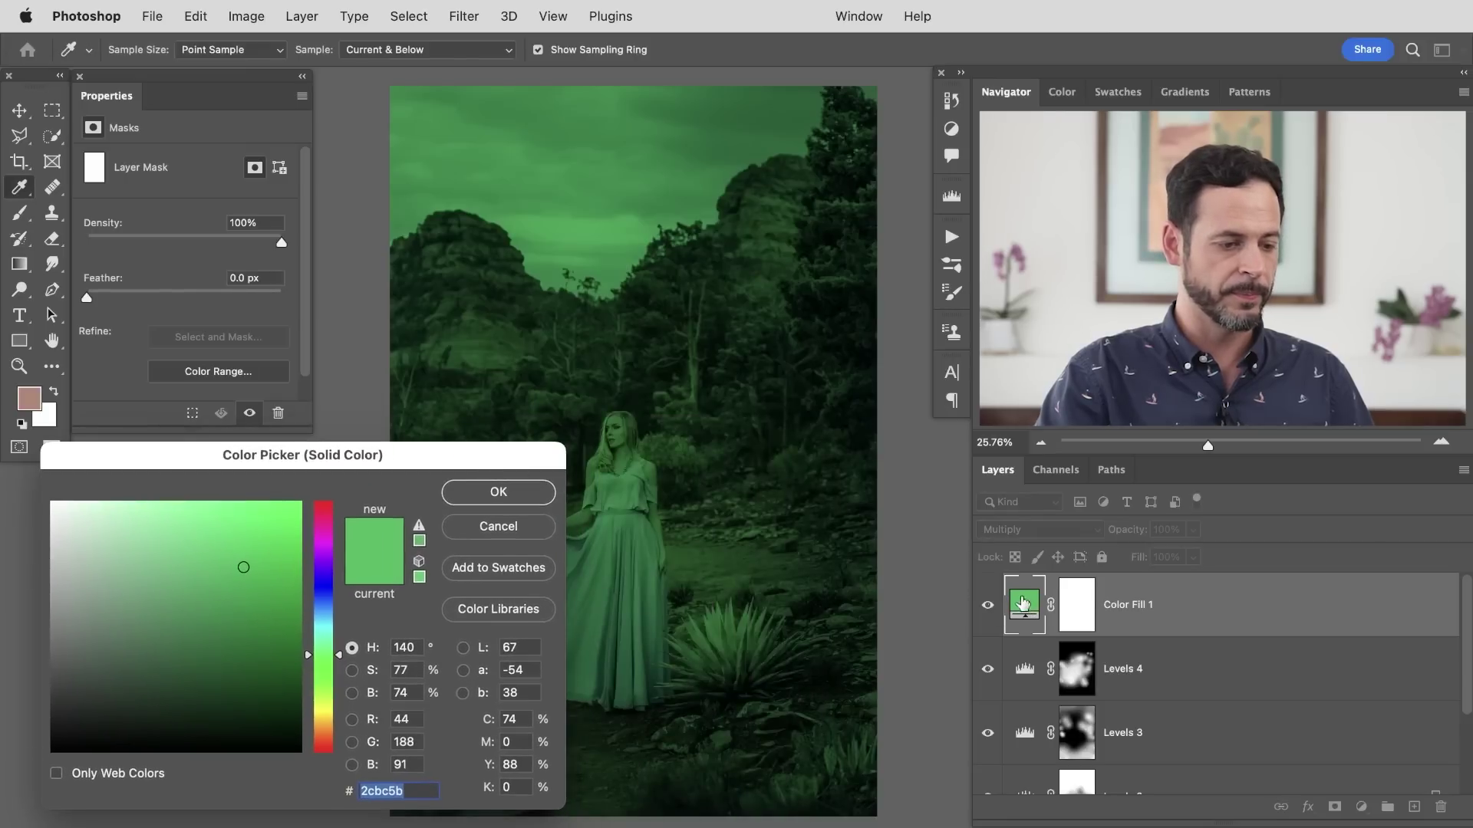
mouse_move(230, 537)
left_mouse_down()
mouse_move(171, 546)
mouse_move(146, 528)
left_mouse_up()
left_click_drag(664, 418, 728, 412)
left_click_drag(326, 697, 330, 705)
mouse_move(140, 564)
left_mouse_down()
mouse_move(171, 595)
mouse_move(218, 591)
mouse_move(181, 576)
mouse_move(164, 590)
left_mouse_up()
left_click_drag(331, 698, 327, 715)
mouse_move(164, 618)
left_mouse_down()
mouse_move(136, 539)
mouse_move(108, 508)
mouse_move(66, 514)
mouse_move(122, 518)
mouse_move(90, 512)
left_mouse_up()
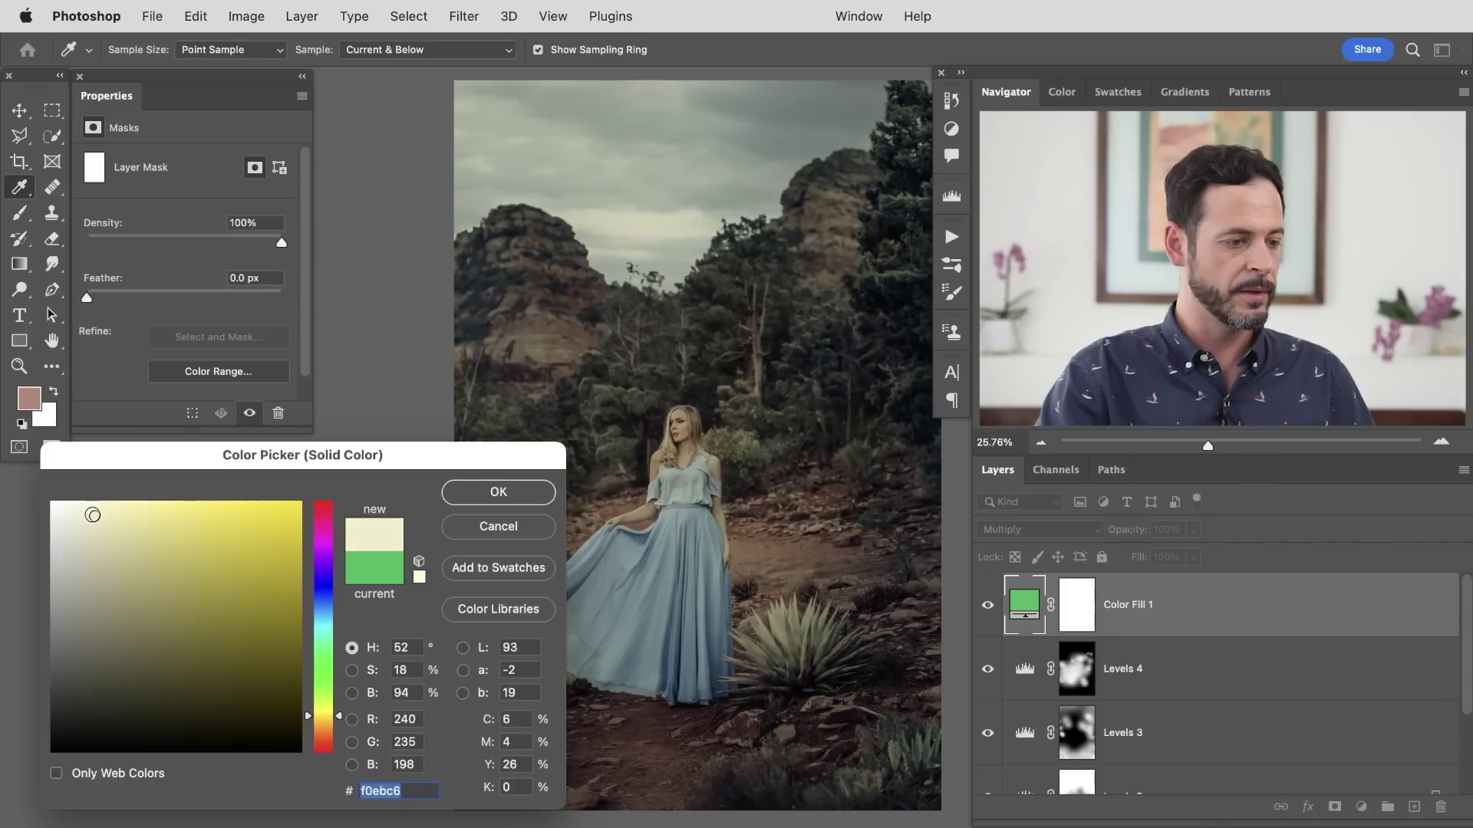
left_click(499, 492)
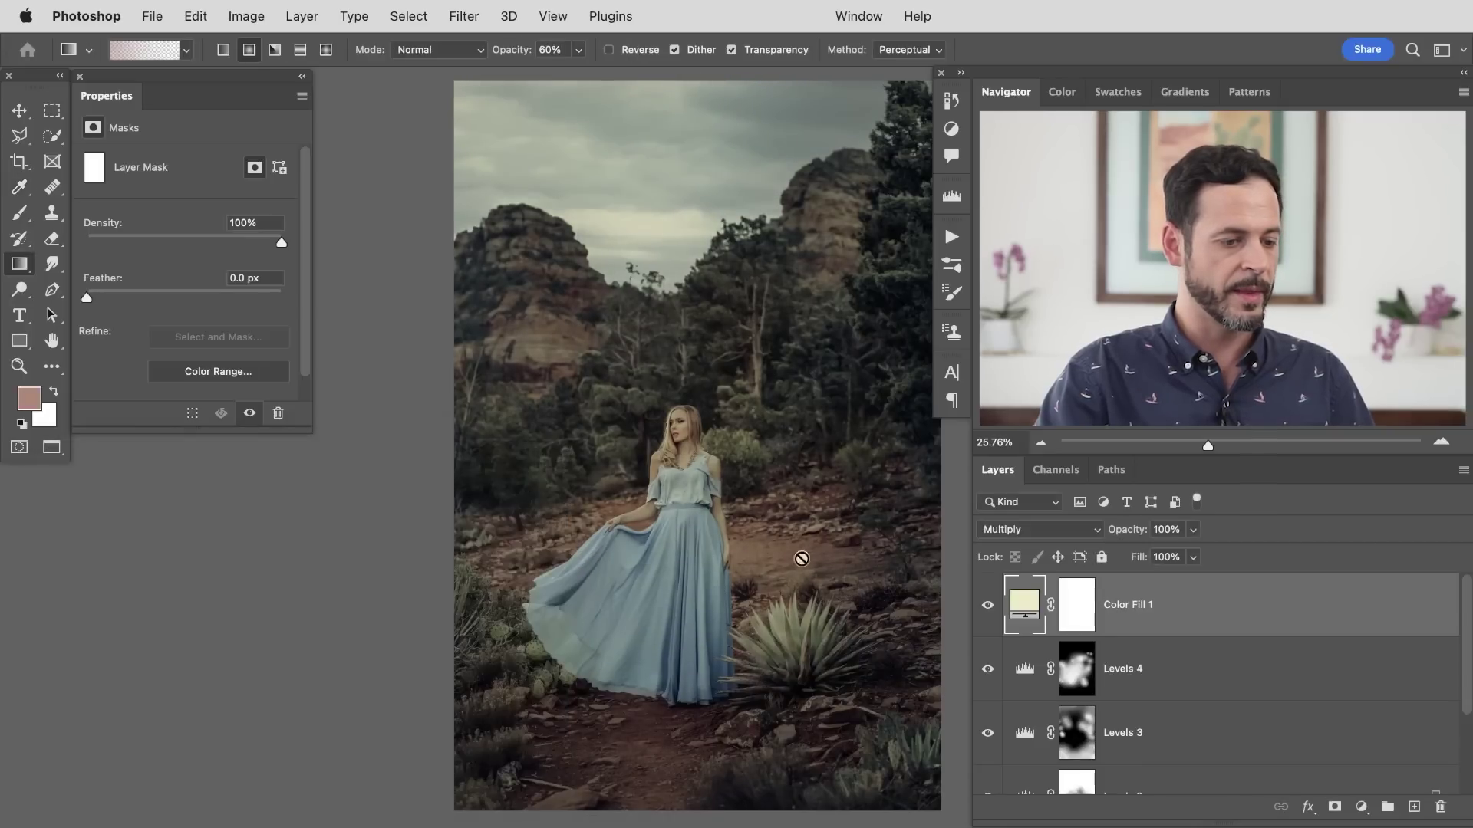
Compare the image with and without the pale yellow Color Fill 1 tint.
left_click(988, 608)
left_click(988, 606)
left_click(988, 606)
left_click(988, 606)
left_click_drag(885, 608, 769, 543)
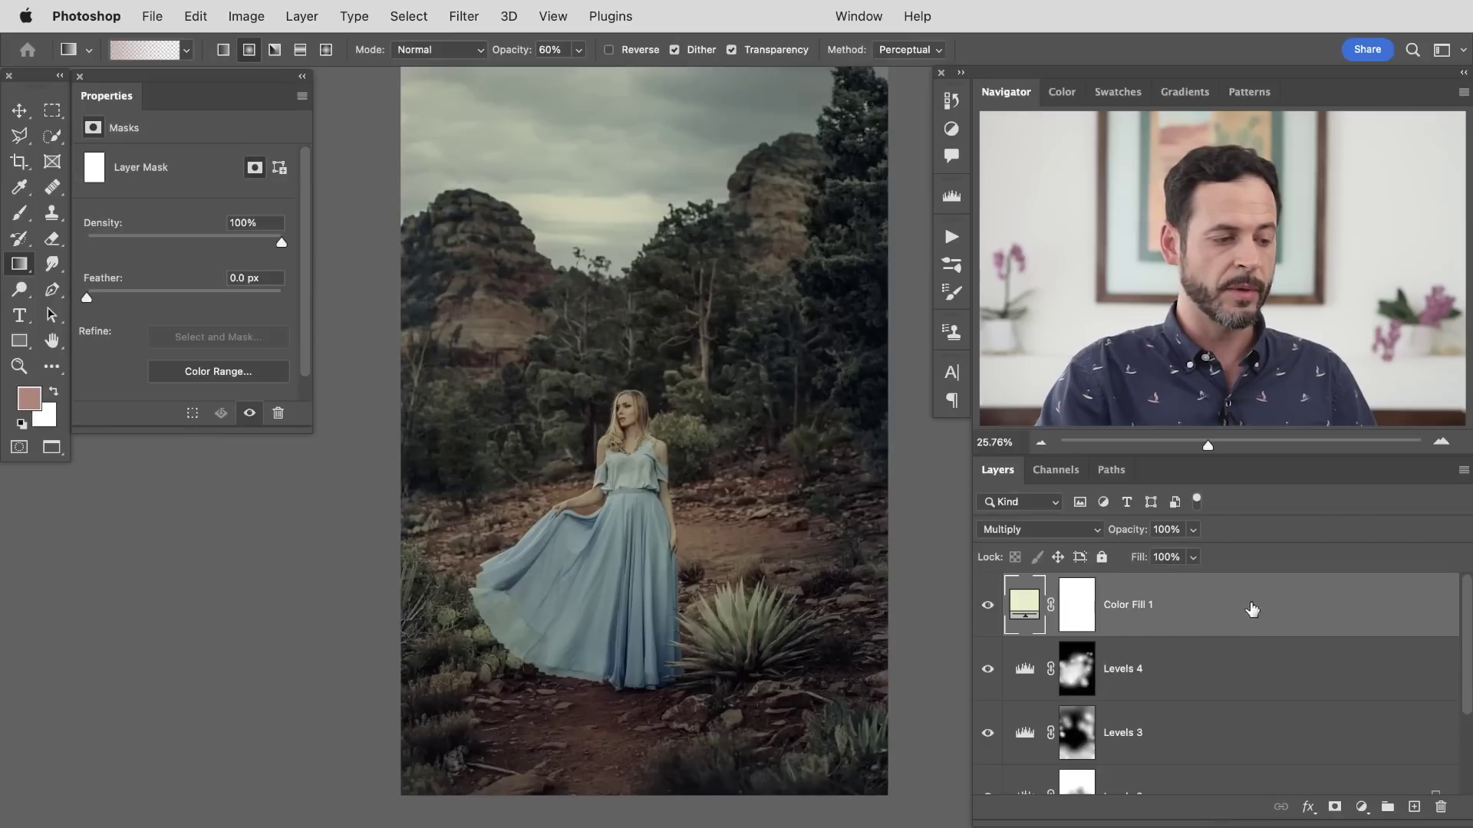
In Color Fill 1's Blend If settings, split the Underlying Layer black point and move its upper half far toward the highlights.
double_click(1252, 610)
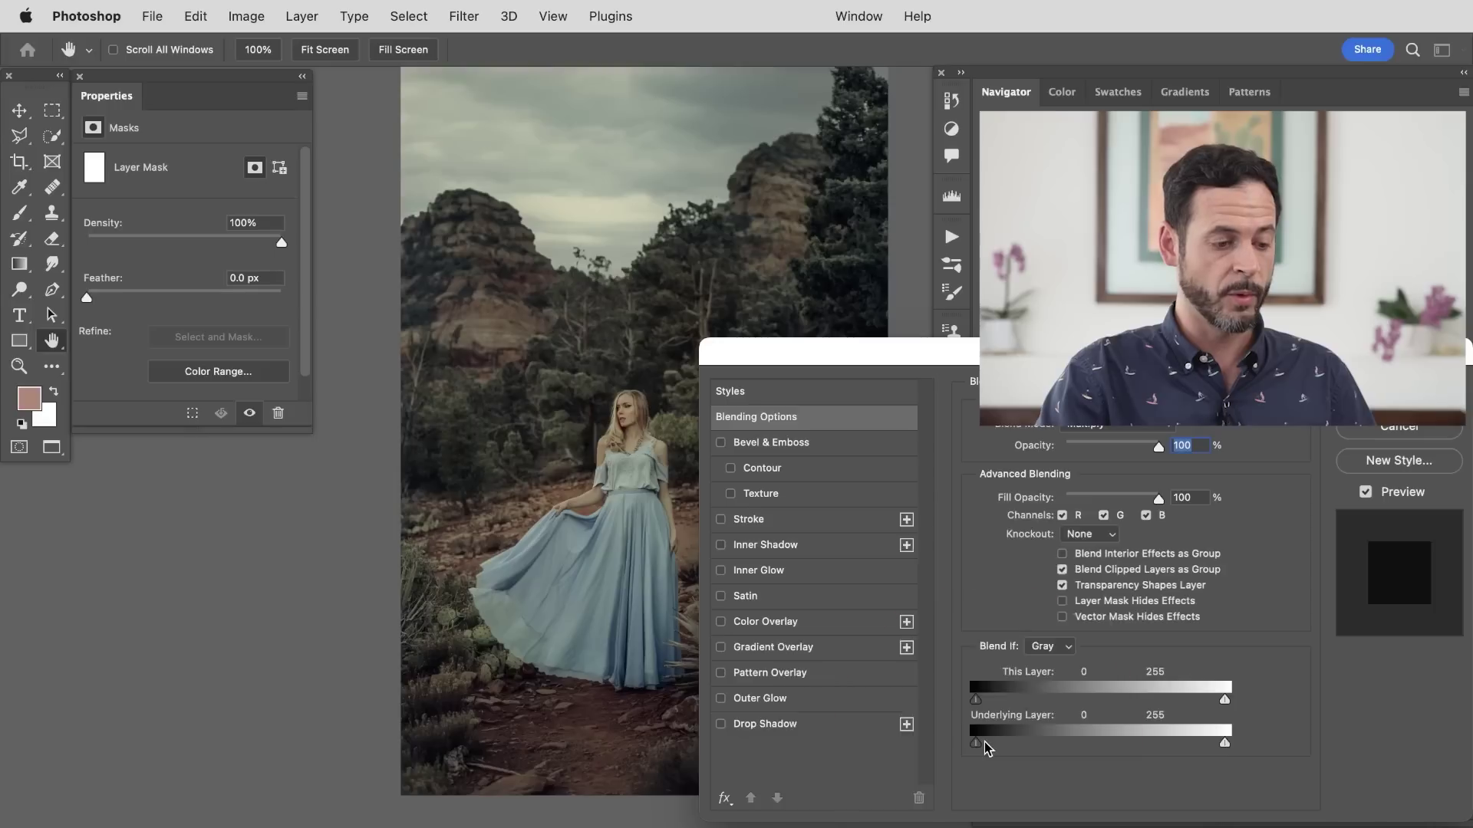
key("alt")
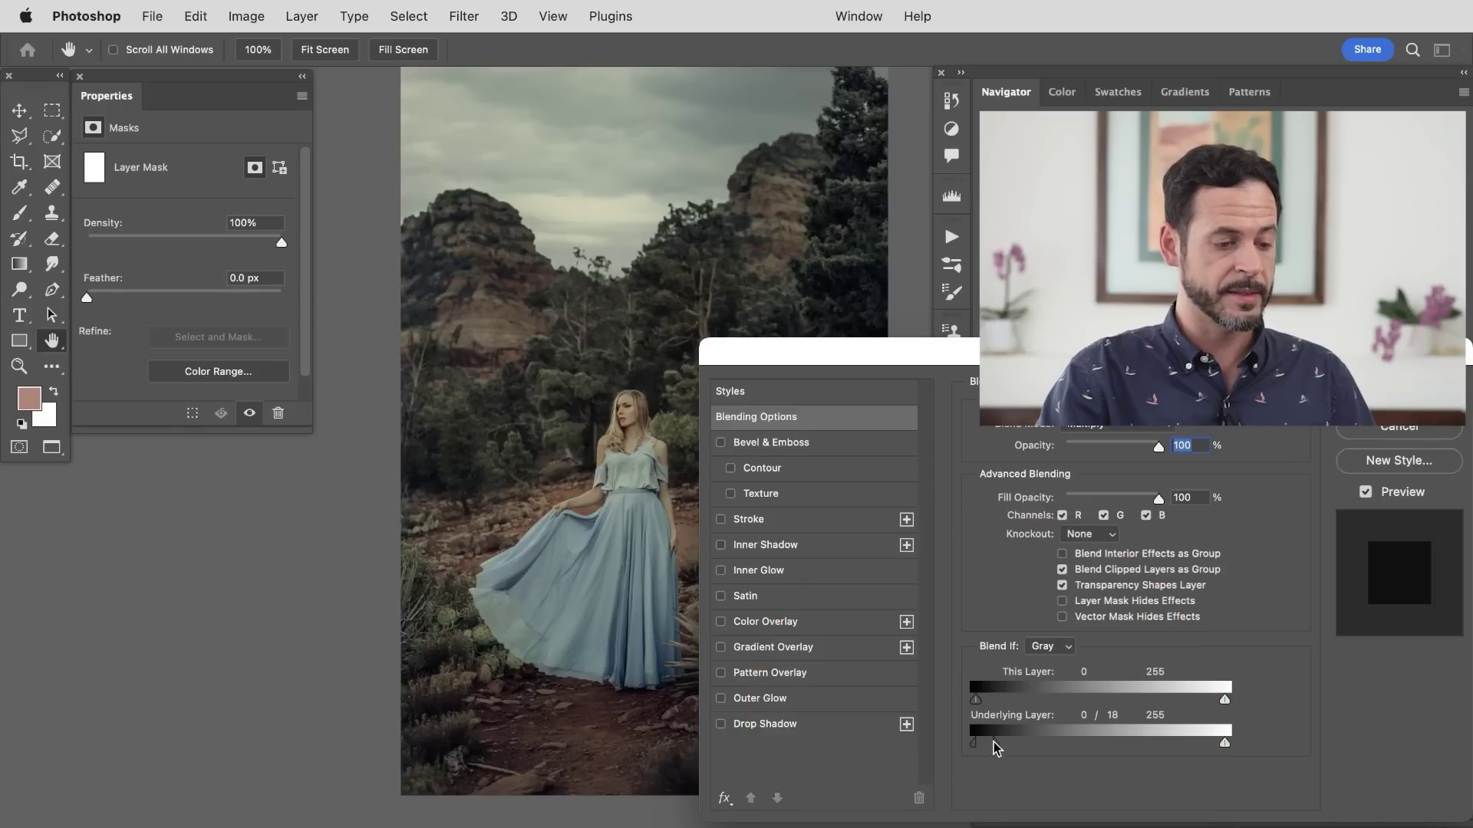
left_click_drag(996, 748, 1166, 743)
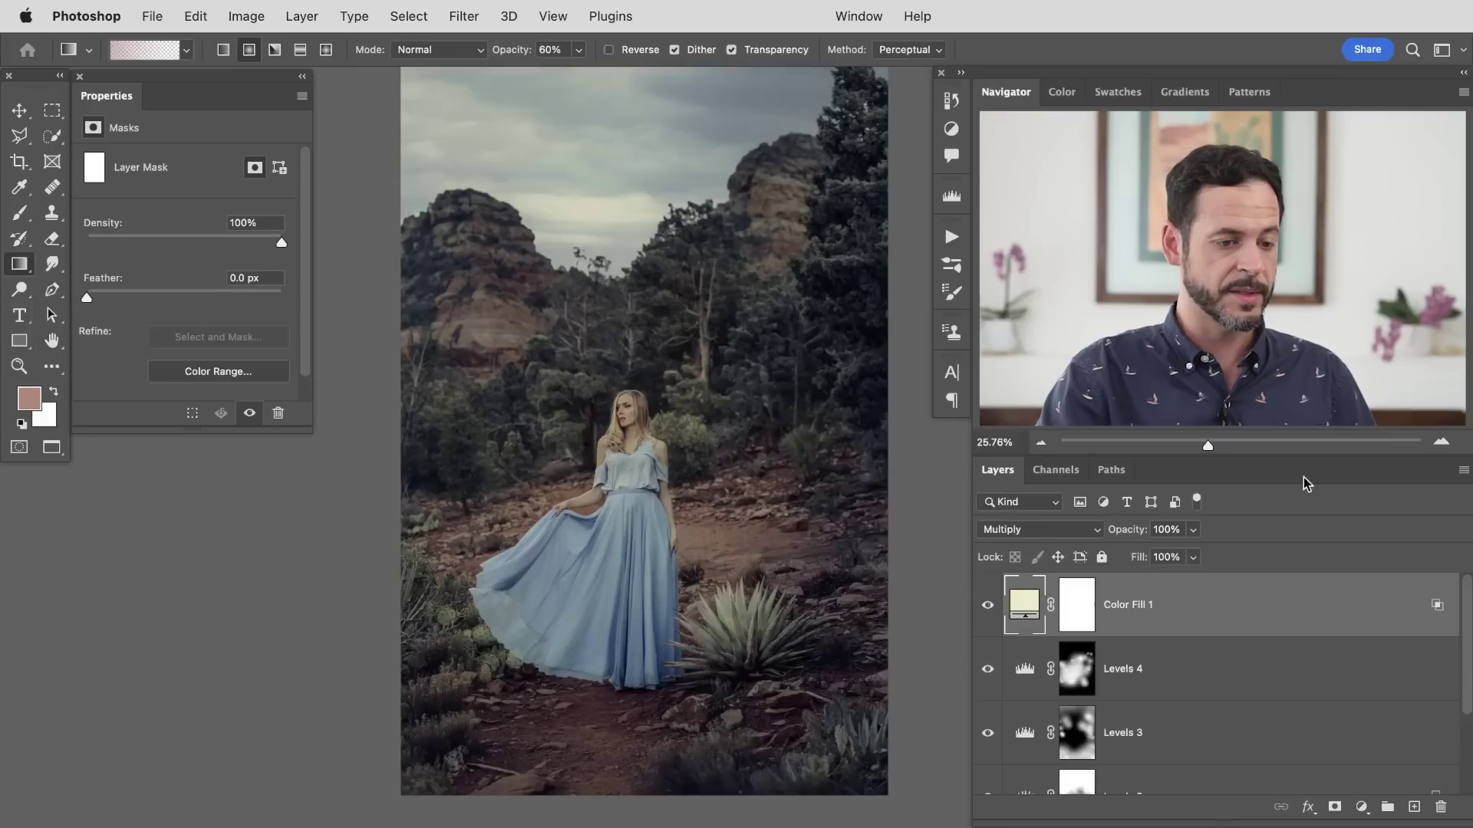
Check the effect of the Blend If setting by comparing the image with Color Fill 1 hidden and shown.
left_click(989, 607)
left_click(989, 607)
left_click(989, 607)
left_click(989, 608)
left_click(989, 609)
left_click(989, 610)
left_click(989, 610)
left_click(989, 609)
left_click(989, 610)
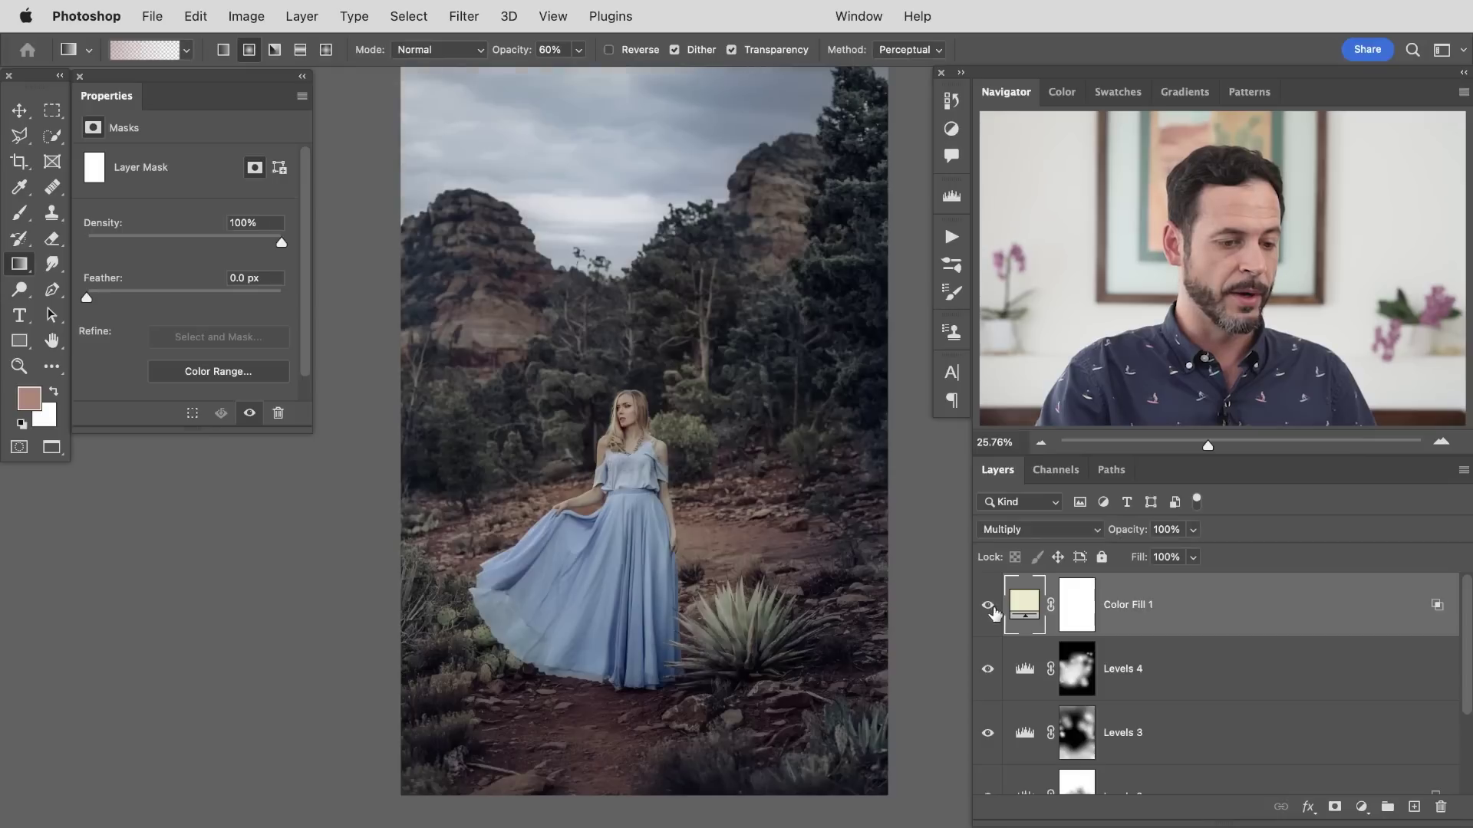
left_click(990, 610)
Group the layers from Color Fill 1 down through Levels 2 into a single layer group.
left_click_drag(1469, 600, 1470, 628)
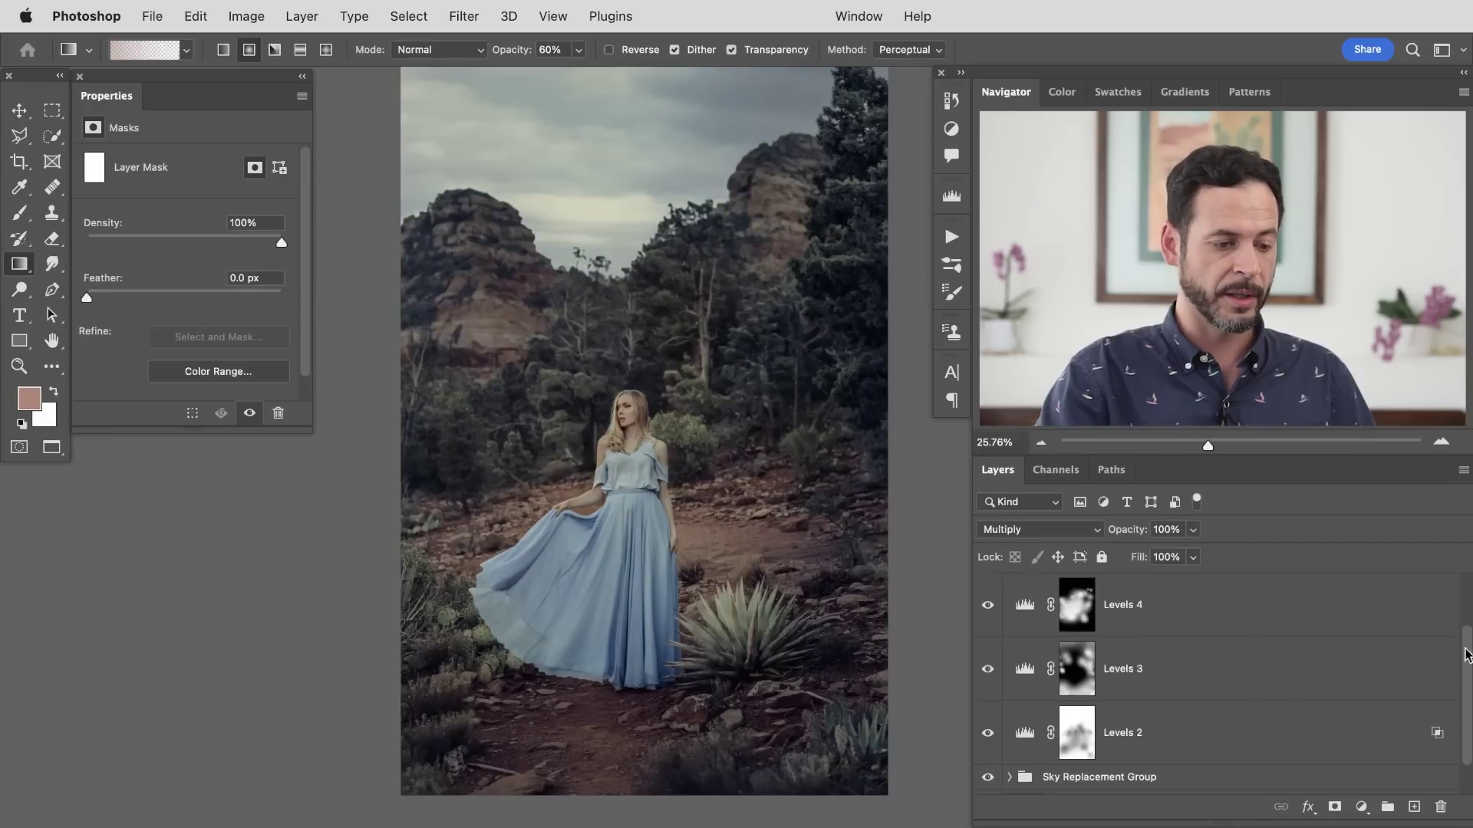
left_click(1244, 720, "shift")
key("super+g")
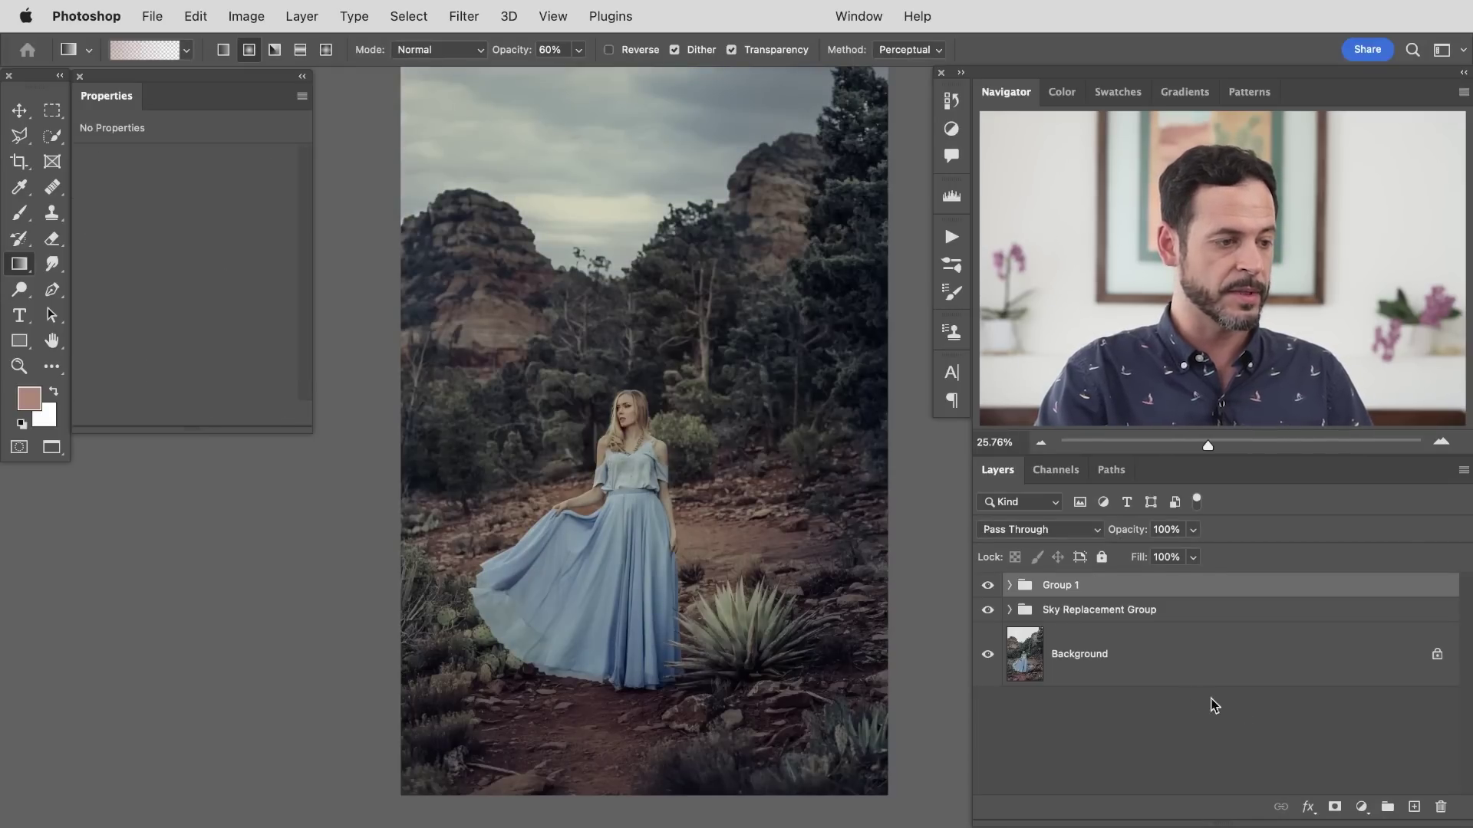